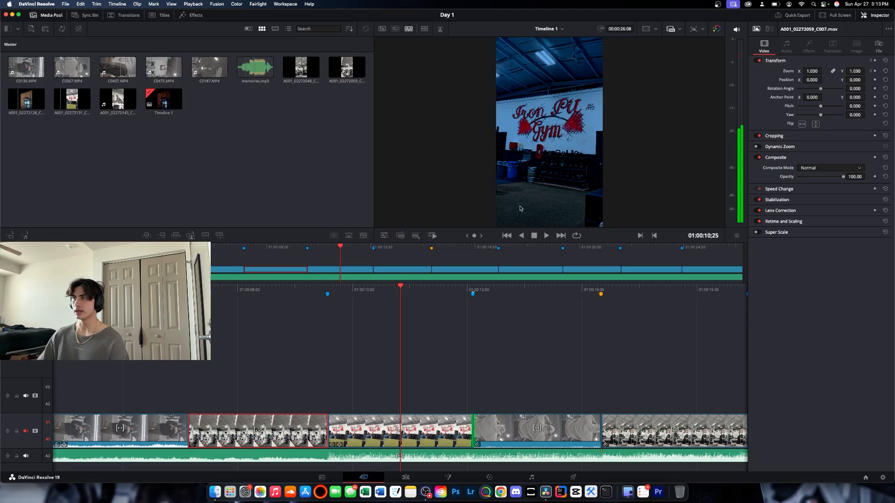
Open the Iron Pit Gym sign clip on the Color page, reset the grade of node 04 and delete that node.
{"action": "left_click", "coordinate": [409, 437]}
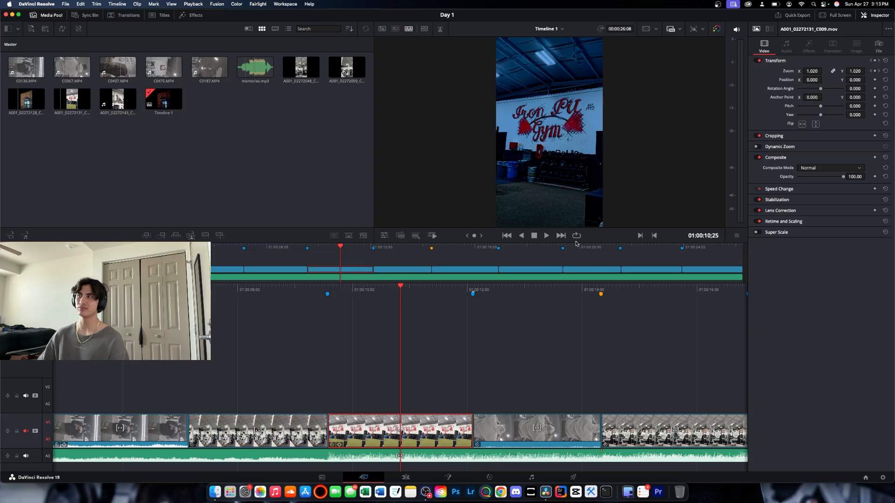
{"action": "left_click", "coordinate": [489, 477]}
{"action": "right_click", "coordinate": [734, 115]}
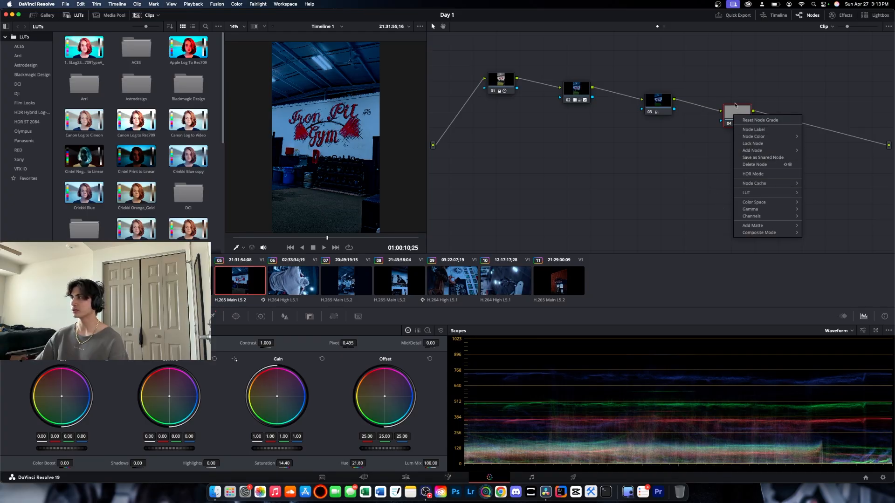
{"action": "left_click", "coordinate": [751, 120]}
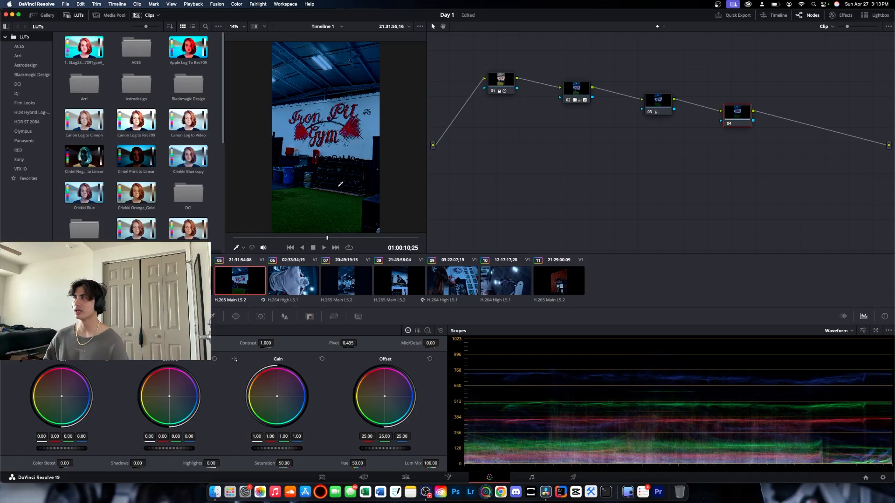
{"action": "right_click", "coordinate": [740, 102]}
{"action": "left_click", "coordinate": [730, 117]}
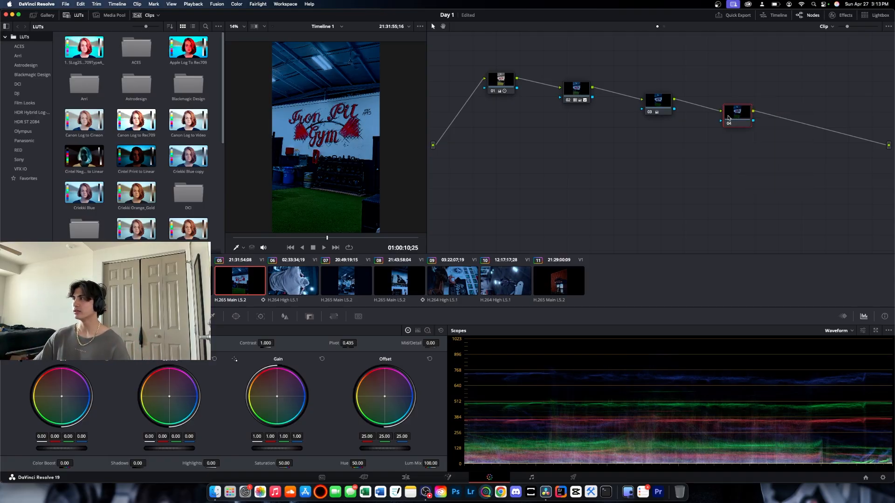
{"action": "key", "text": "Delete"}
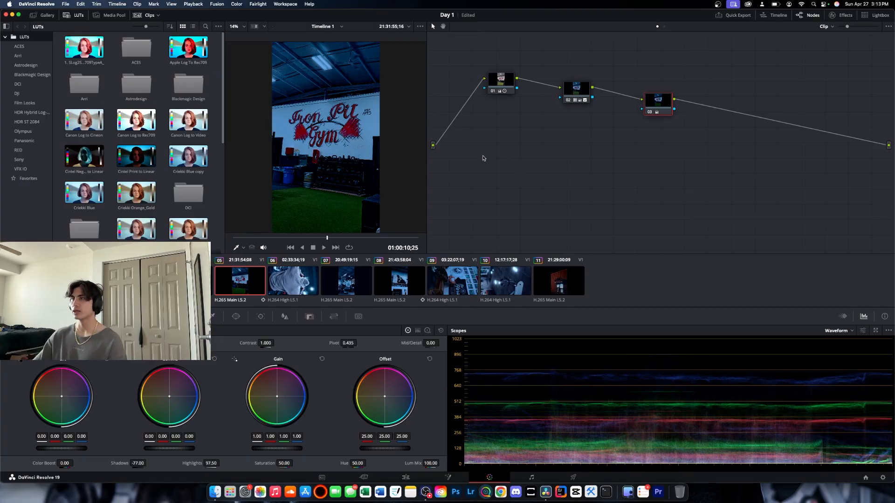
Add a corrector node to the gym sign clip and connect it in series after node 03.
{"action": "right_click", "coordinate": [709, 168]}
{"action": "mouse_move", "coordinate": [755, 186]}
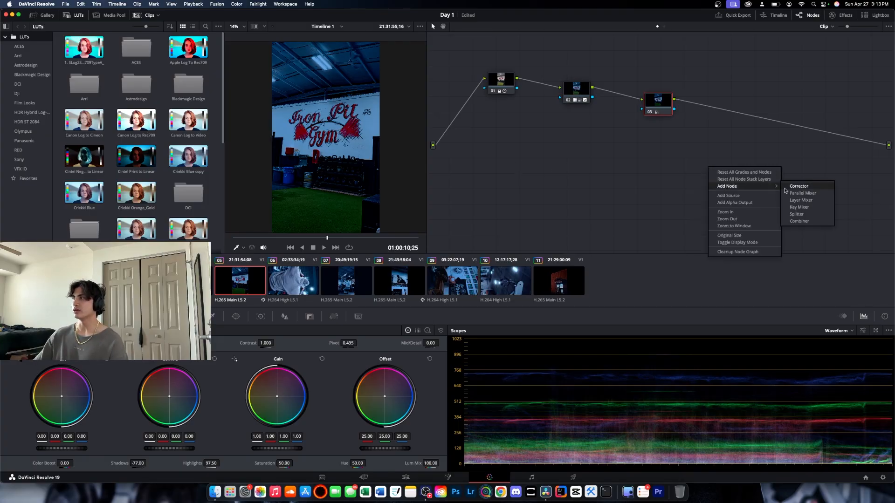
{"action": "left_click", "coordinate": [800, 187]}
{"action": "left_click_drag", "start_coordinate": [703, 174], "coordinate": [730, 113]}
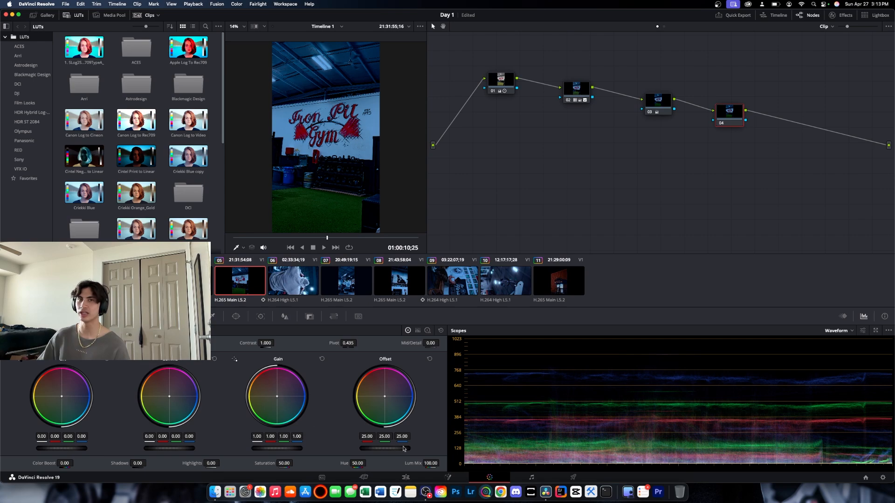
Key the green turf on the new node with the Qualifier and check the selection in Highlight mode.
{"action": "left_click", "coordinate": [212, 317]}
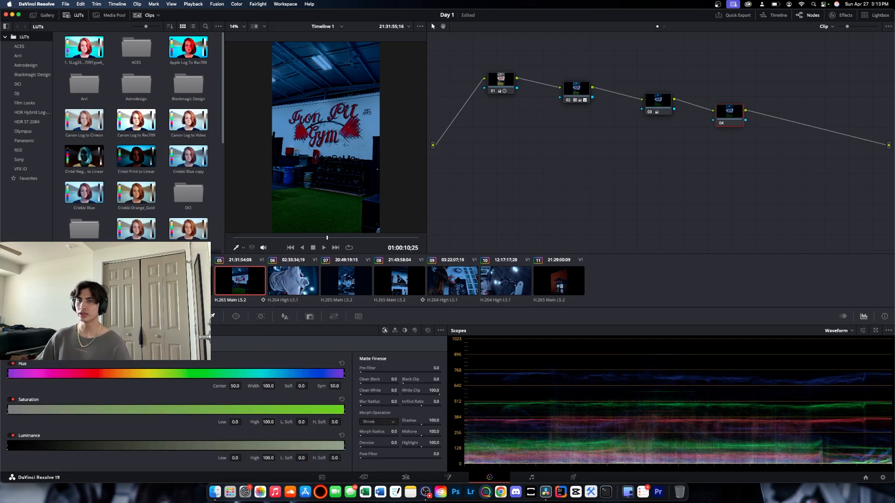
{"action": "left_click", "coordinate": [336, 206]}
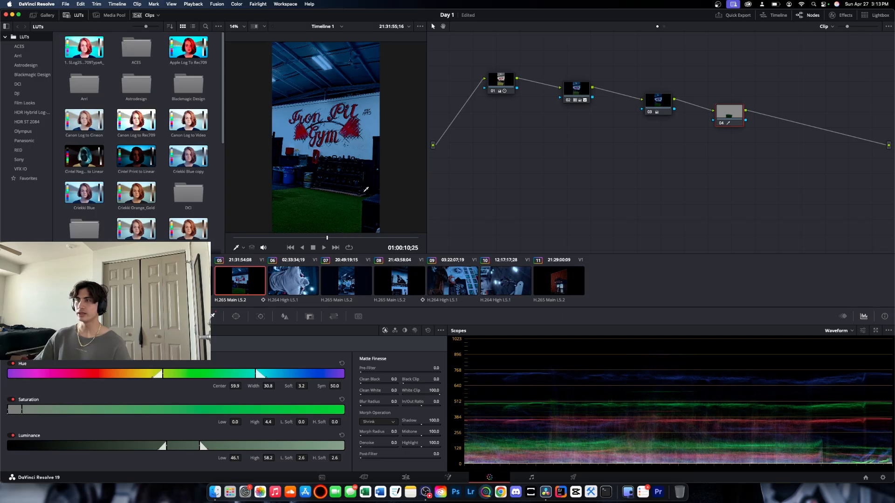
{"action": "left_click", "coordinate": [69, 15]}
{"action": "left_click", "coordinate": [54, 27]}
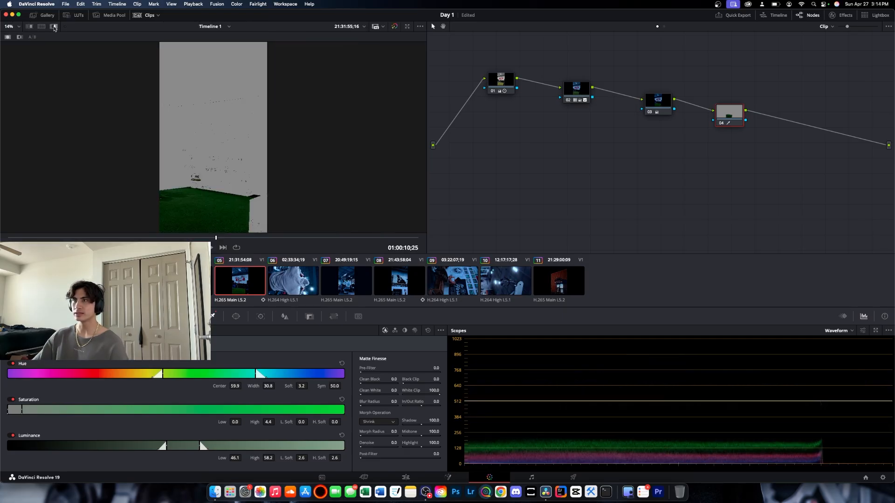
{"action": "left_click", "coordinate": [54, 27]}
{"action": "left_click", "coordinate": [54, 27]}
{"action": "left_click", "coordinate": [54, 27]}
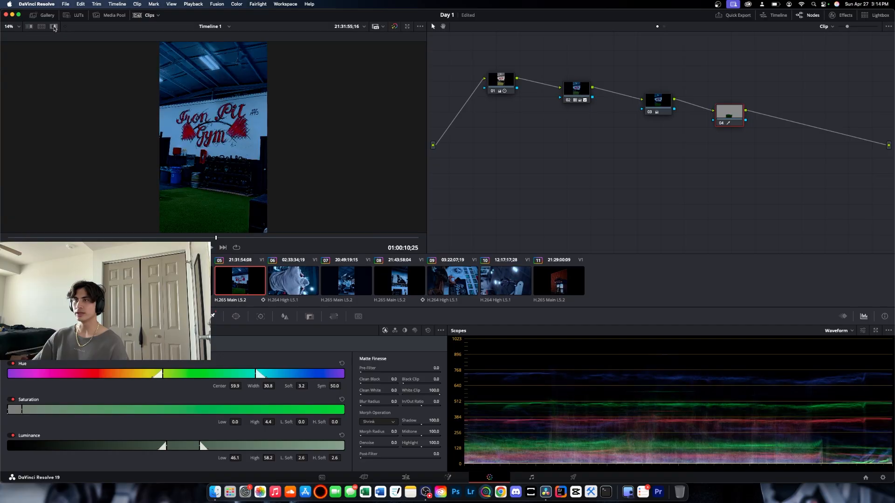
{"action": "left_click", "coordinate": [54, 27]}
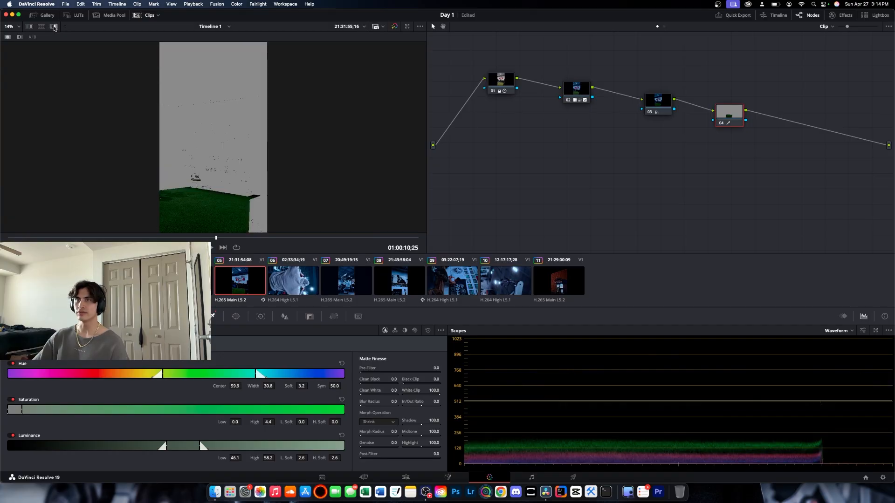
{"action": "left_click", "coordinate": [54, 27]}
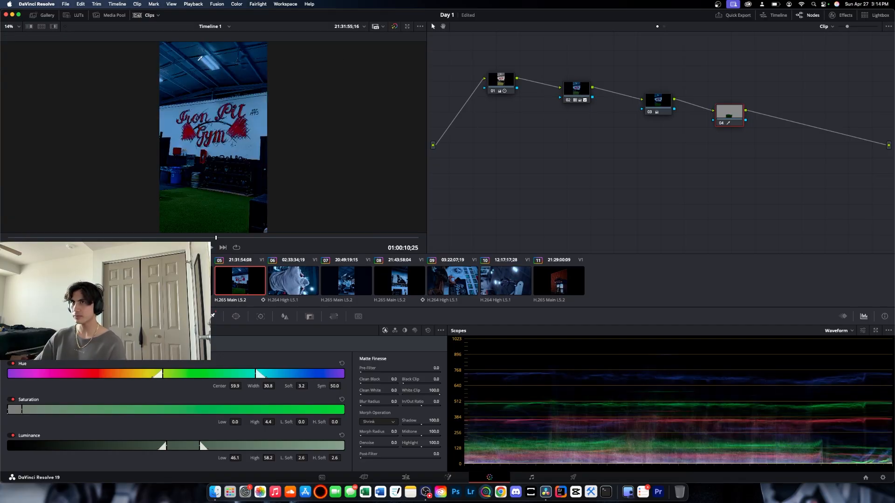
{"action": "left_click", "coordinate": [75, 15]}
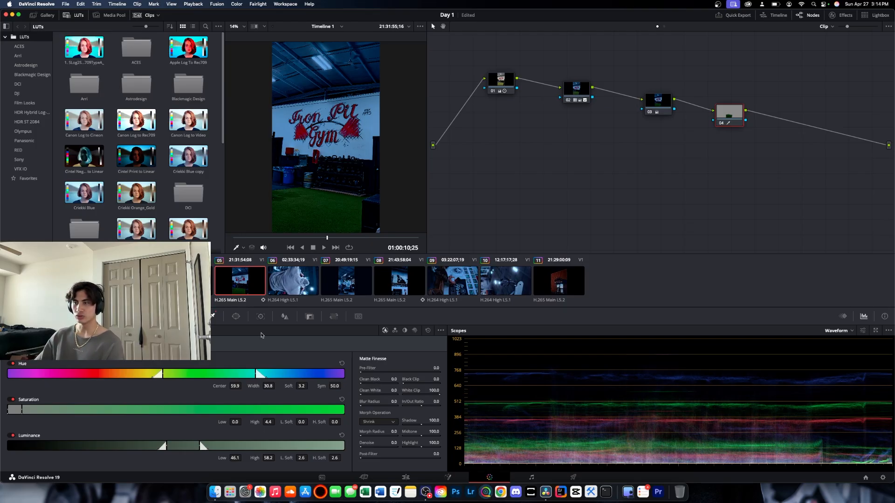
Shift the keyed turf's hue to 17.60 and raise its saturation to 58.60.
{"action": "left_click", "coordinate": [64, 316]}
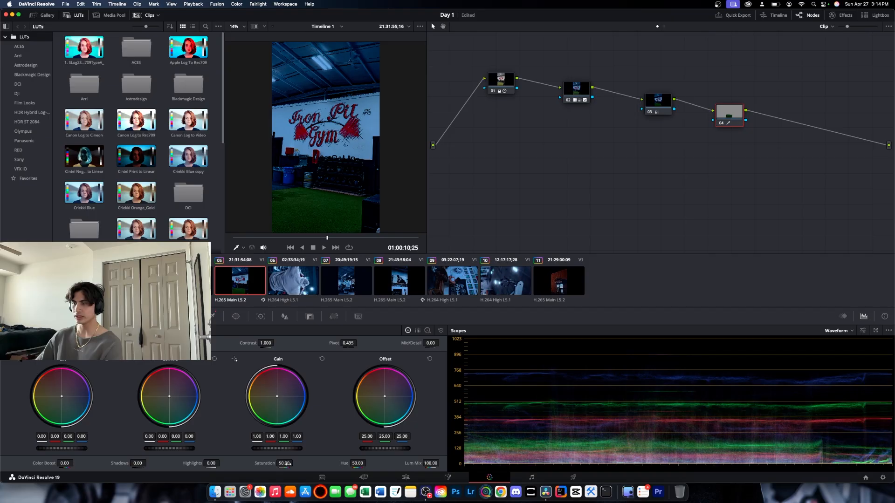
{"action": "left_click_drag", "start_coordinate": [357, 465], "coordinate": [275, 465]}
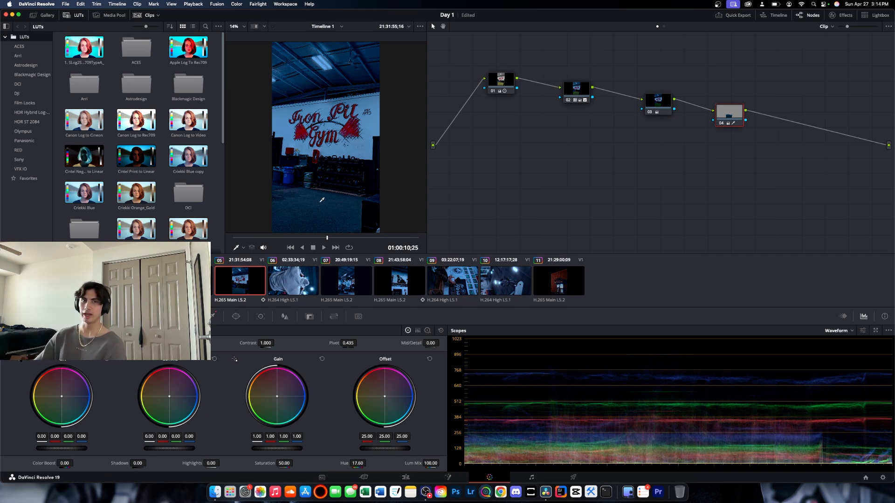
{"action": "mouse_move", "coordinate": [290, 463]}
{"action": "left_mouse_down"}
{"action": "mouse_move", "coordinate": [271, 464]}
{"action": "mouse_move", "coordinate": [313, 462]}
{"action": "mouse_move", "coordinate": [295, 463]}
{"action": "left_mouse_up"}
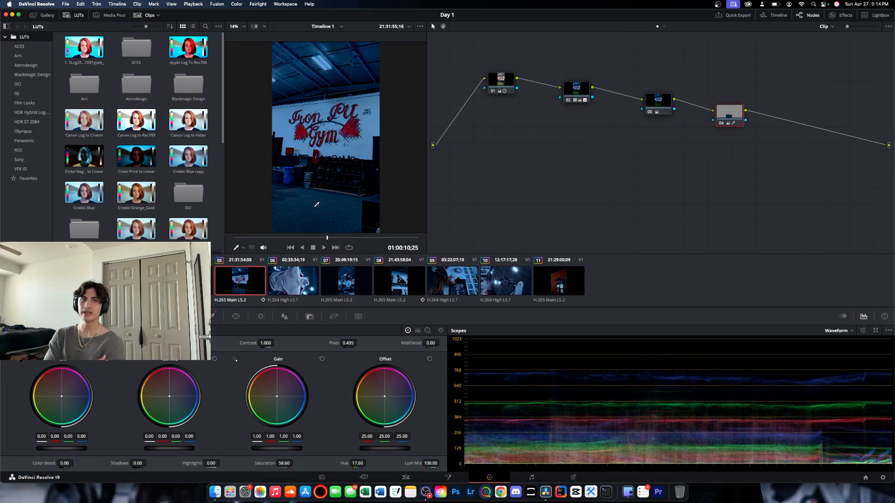
Go to the Marker 2 clip of the hooded man with a camera and insert a corrector node after the mixer.
{"action": "left_click", "coordinate": [557, 273]}
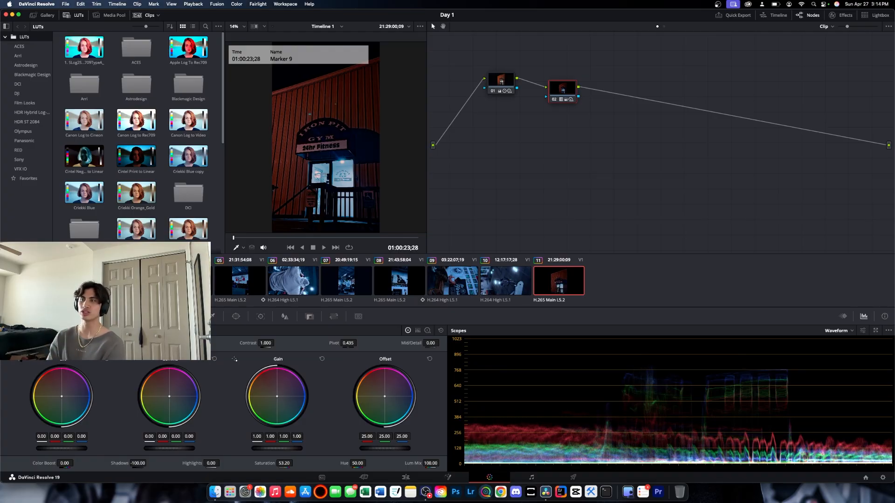
{"action": "left_click", "coordinate": [80, 281]}
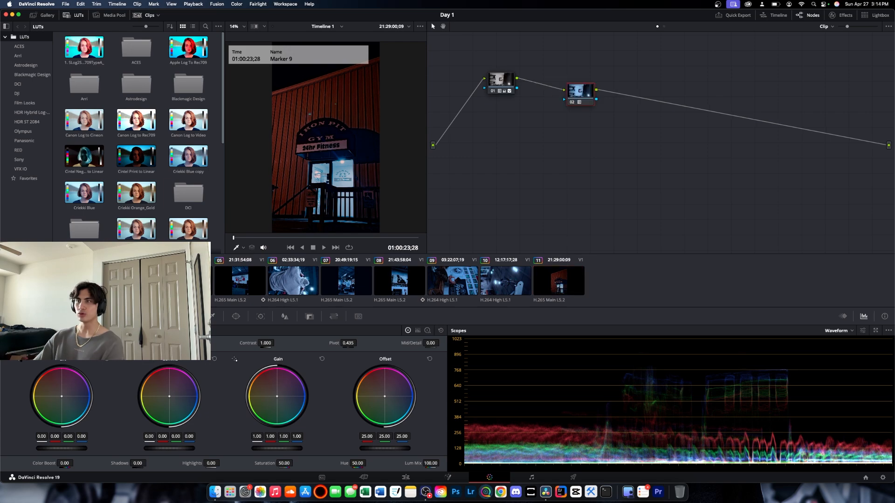
{"action": "key", "text": "Down"}
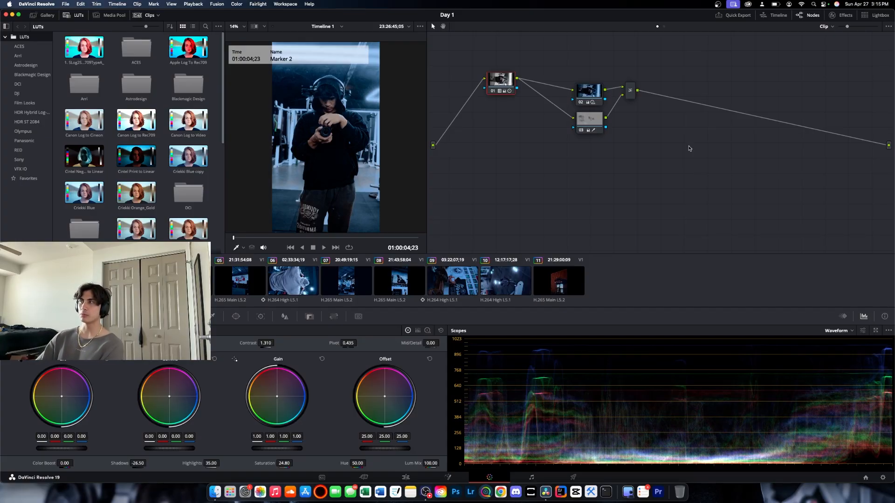
{"action": "right_click", "coordinate": [655, 162]}
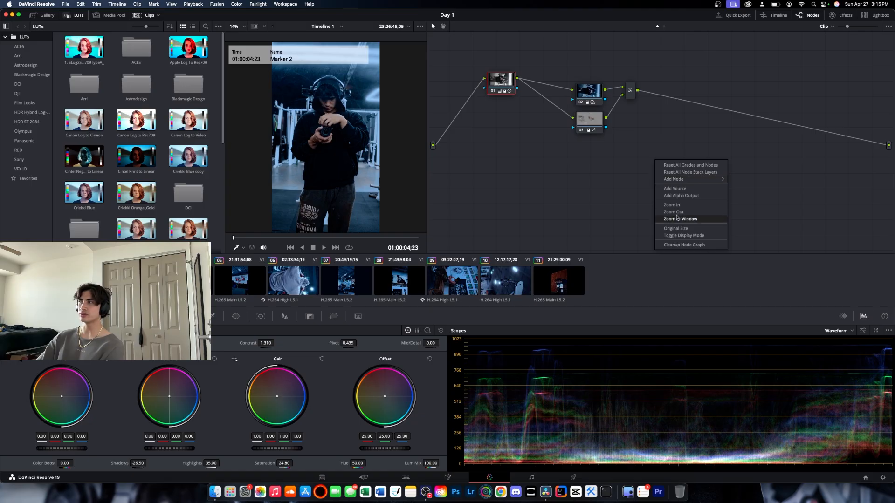
{"action": "mouse_move", "coordinate": [685, 179]}
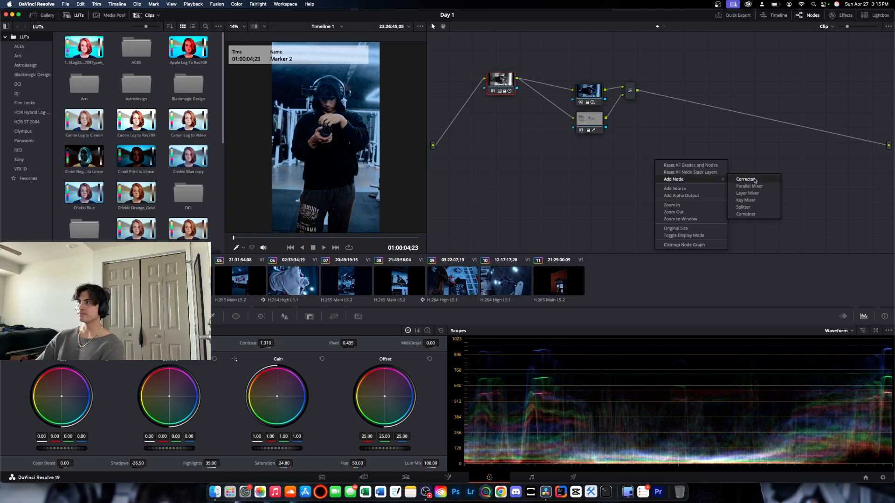
{"action": "left_click", "coordinate": [754, 180]}
{"action": "left_click_drag", "start_coordinate": [645, 154], "coordinate": [695, 105]}
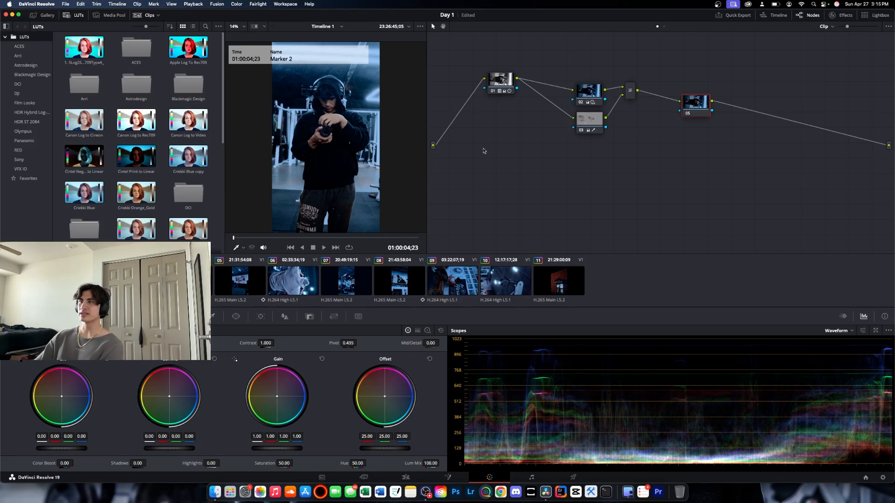
Sample the teal tone in the gym background beside the man with the Qualifier and inspect the key in Highlight mode.
{"action": "left_click", "coordinate": [217, 318]}
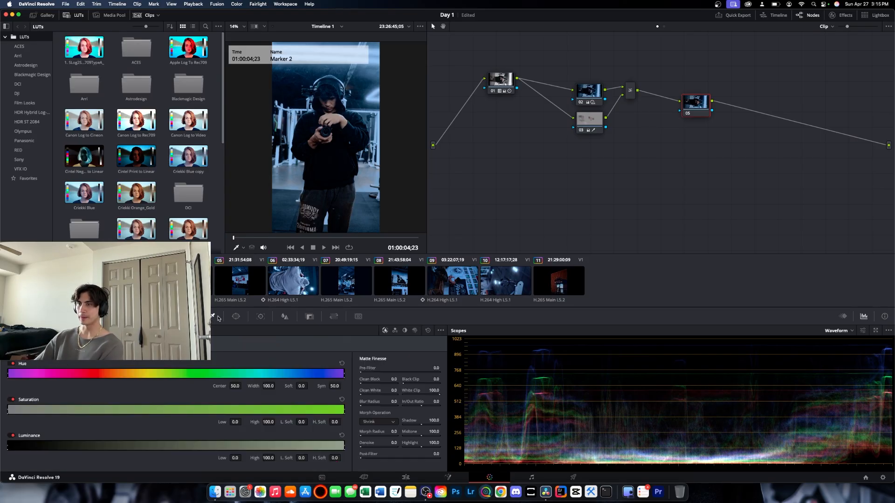
{"action": "left_click", "coordinate": [278, 127]}
{"action": "left_click", "coordinate": [70, 15]}
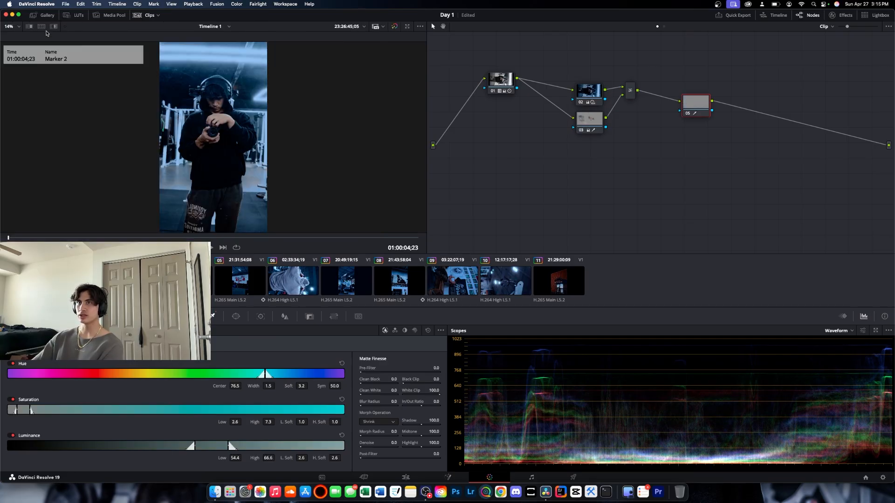
{"action": "left_click", "coordinate": [54, 26]}
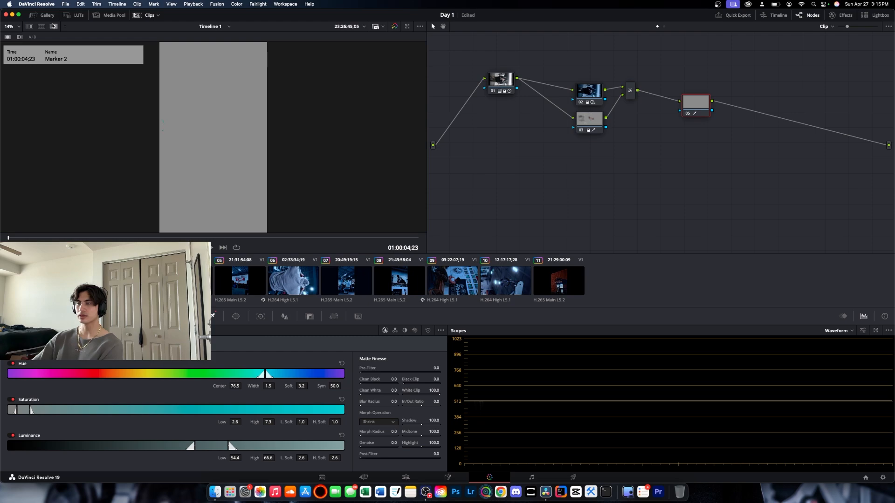
{"action": "left_click", "coordinate": [54, 26]}
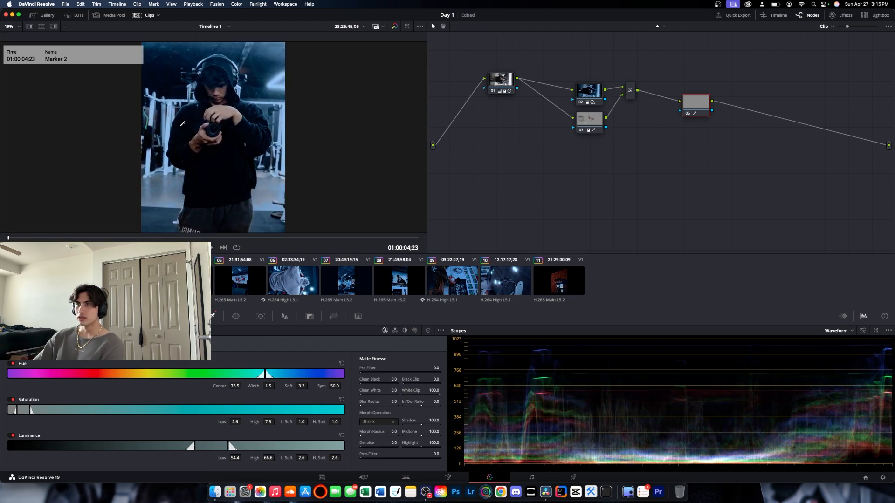
{"action": "scroll", "coordinate": [182, 123], "scroll_direction": "up", "scroll_amount": 5}
{"action": "left_click", "coordinate": [54, 26]}
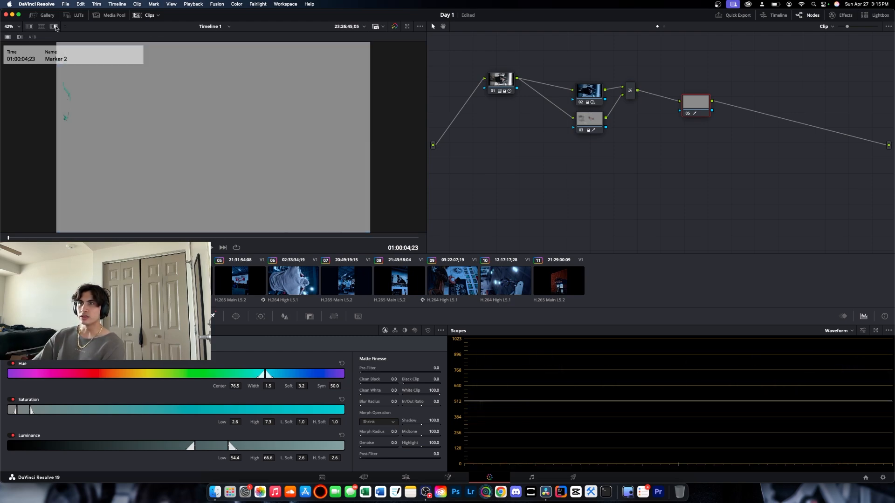
{"action": "left_click", "coordinate": [54, 26]}
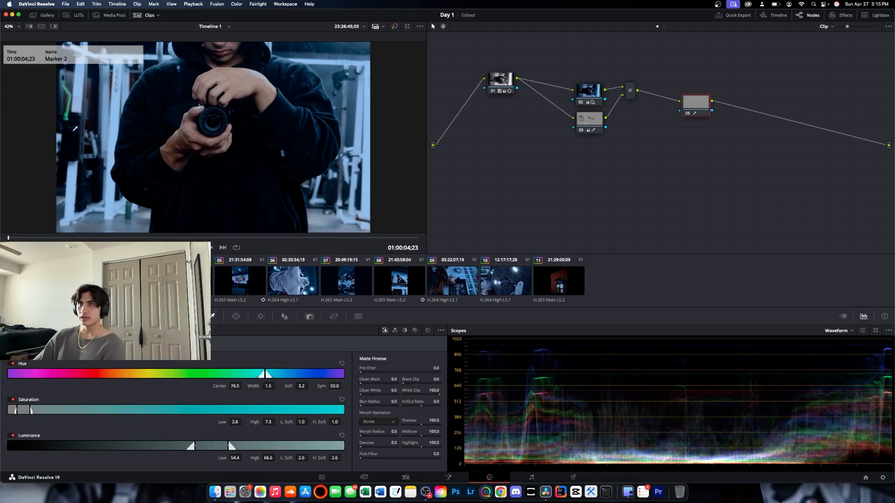
{"action": "left_click", "coordinate": [54, 26]}
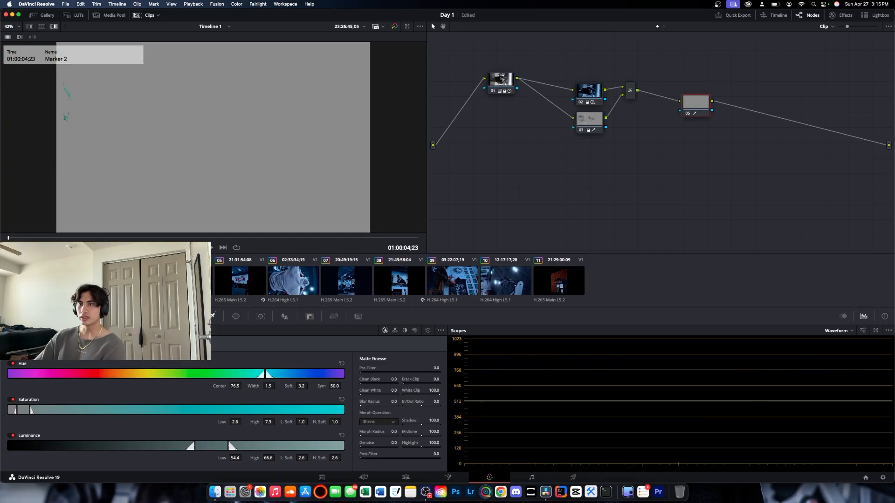
Extend the background key's hue softness to 9.1, then return to the normal picture fitted to the viewer.
{"action": "left_click", "coordinate": [66, 113]}
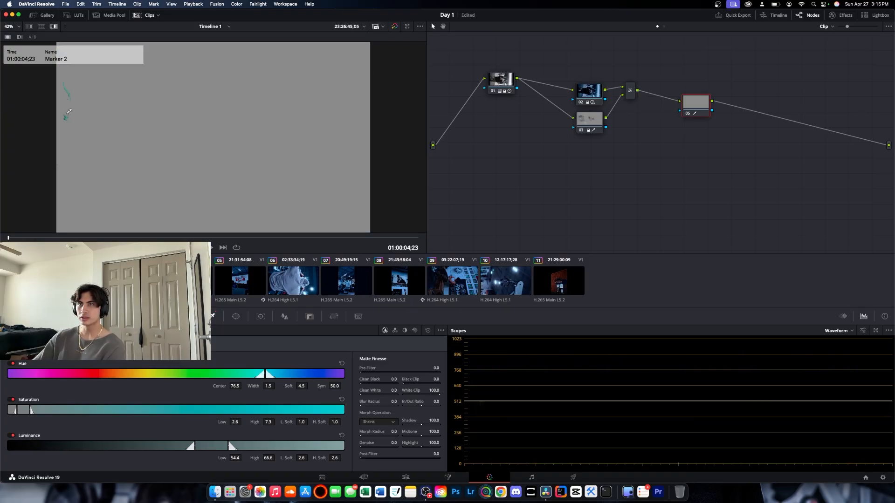
{"action": "left_click", "coordinate": [69, 104]}
{"action": "left_click", "coordinate": [68, 103]}
{"action": "left_click", "coordinate": [70, 102]}
{"action": "left_click", "coordinate": [55, 26]}
{"action": "scroll", "coordinate": [181, 145], "scroll_direction": "down", "scroll_amount": 5}
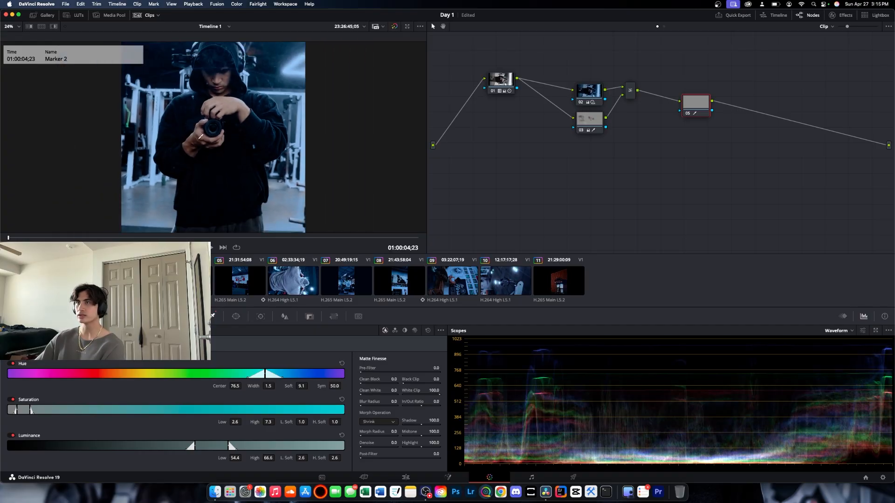
{"action": "scroll", "coordinate": [182, 145], "scroll_direction": "down", "scroll_amount": 2}
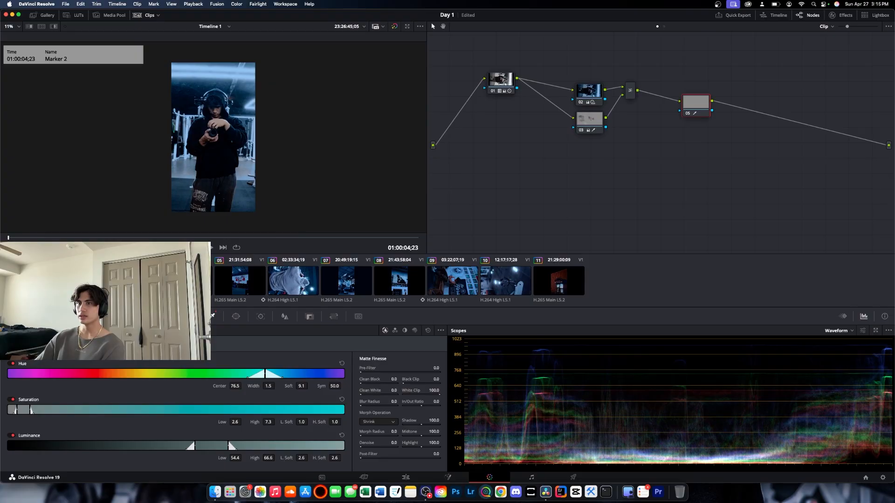
{"action": "left_click", "coordinate": [12, 26]}
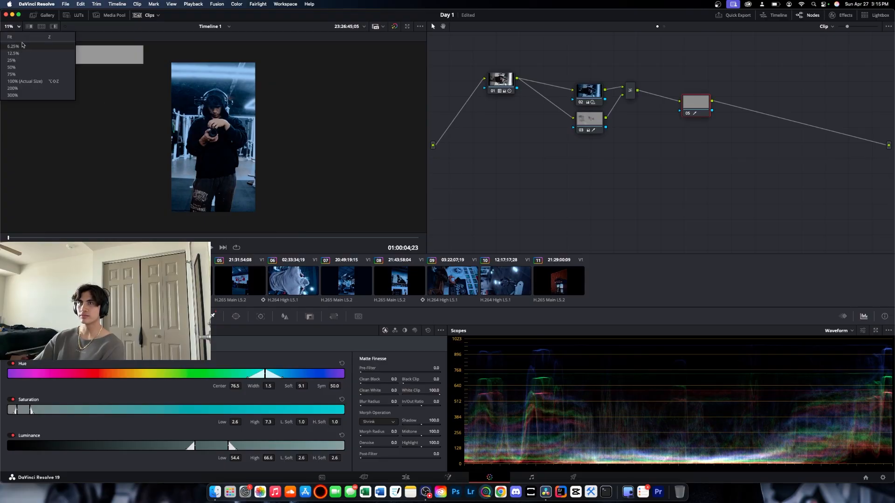
{"action": "left_click", "coordinate": [23, 38]}
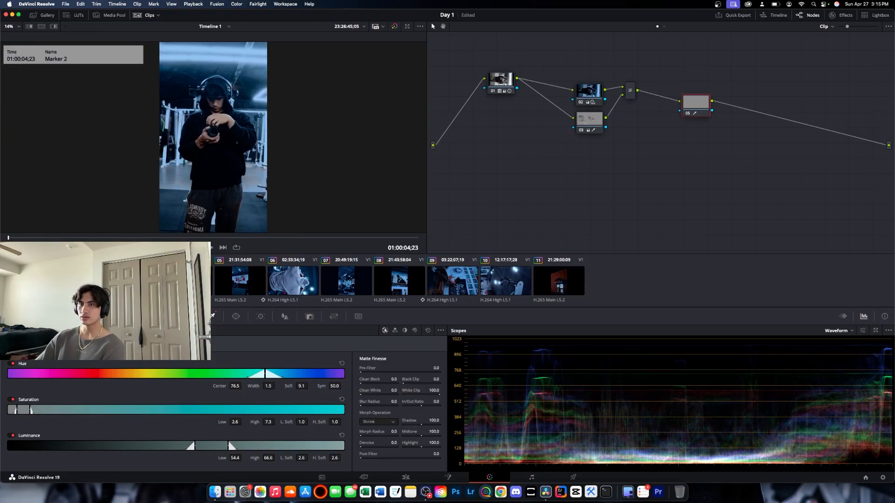
Lower the saturation of the keyed teal gym background to 1.60.
{"action": "left_click", "coordinate": [63, 316]}
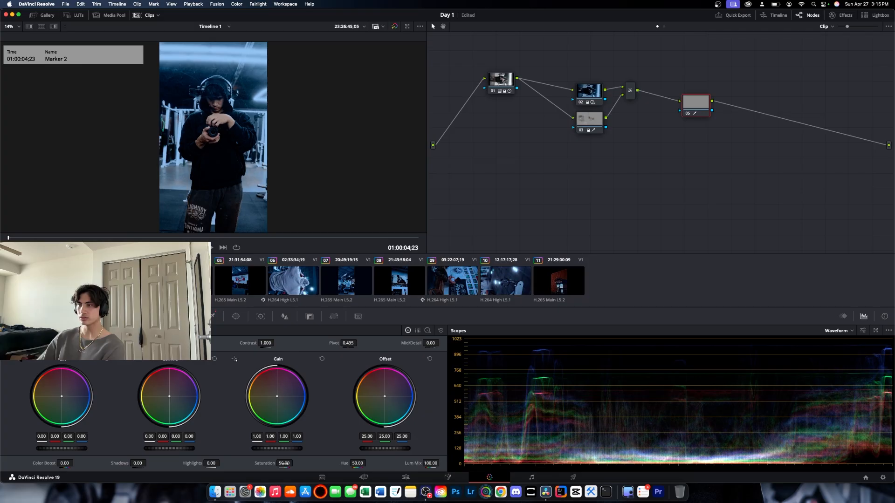
{"action": "mouse_move", "coordinate": [284, 463]}
{"action": "left_mouse_down"}
{"action": "mouse_move", "coordinate": [255, 463]}
{"action": "mouse_move", "coordinate": [286, 466]}
{"action": "left_mouse_up"}
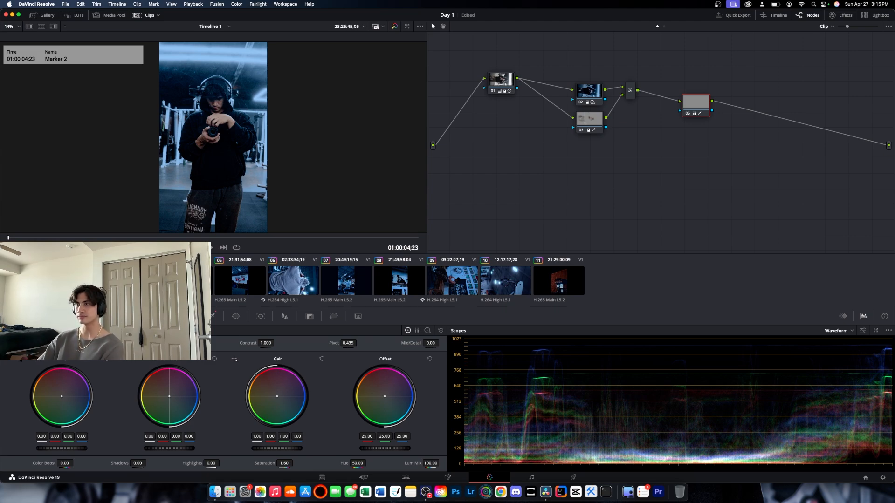
Go to the clip of the man doing pull-ups and append a corrector node after node 03.
{"action": "left_click", "coordinate": [241, 282]}
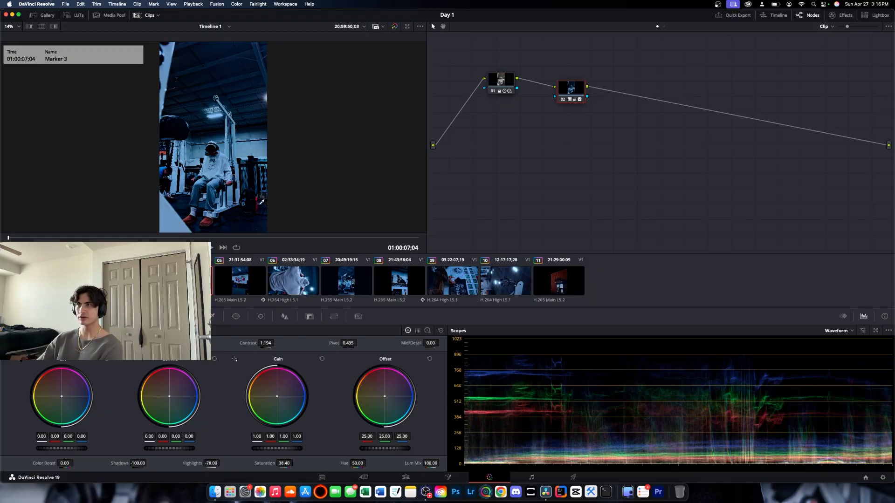
{"action": "left_click", "coordinate": [237, 290]}
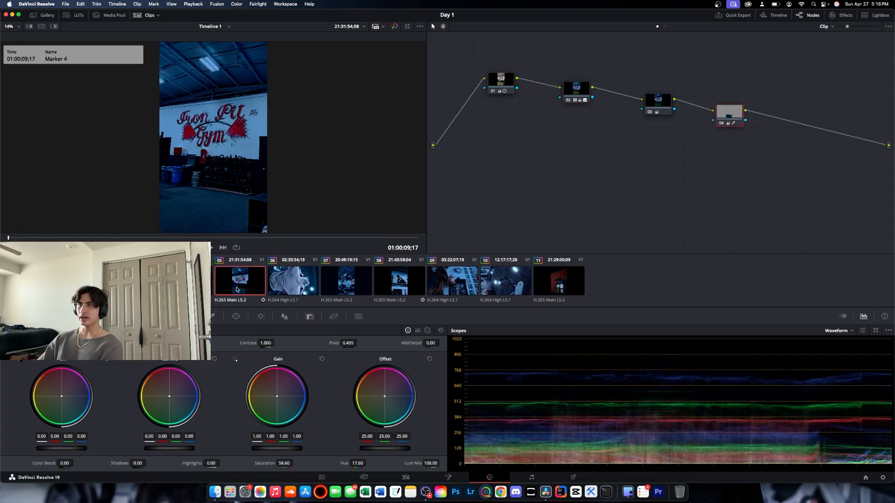
{"action": "left_click", "coordinate": [289, 290]}
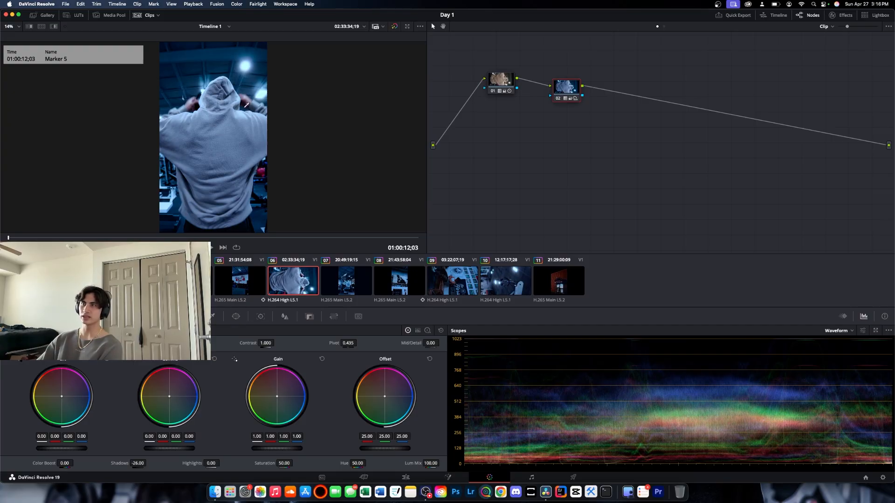
{"action": "left_click", "coordinate": [349, 285]}
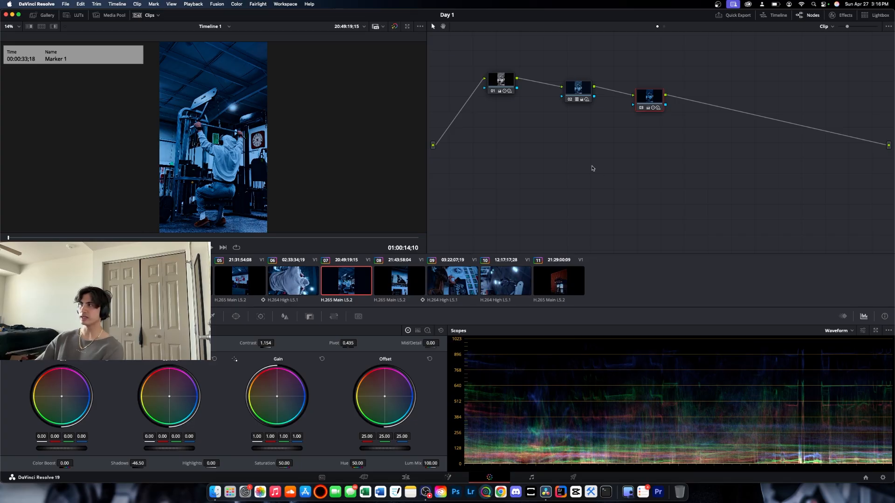
{"action": "right_click", "coordinate": [720, 167]}
{"action": "mouse_move", "coordinate": [760, 184]}
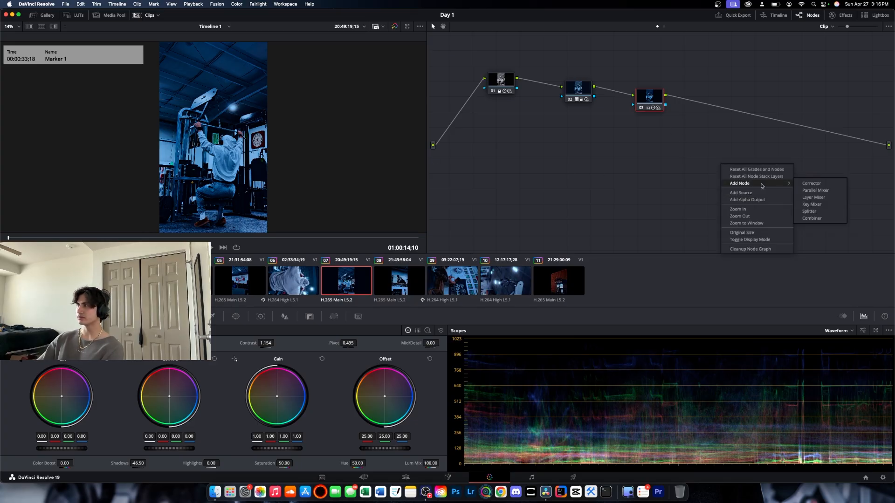
{"action": "left_click", "coordinate": [813, 184]}
{"action": "left_click_drag", "start_coordinate": [720, 167], "coordinate": [719, 109]}
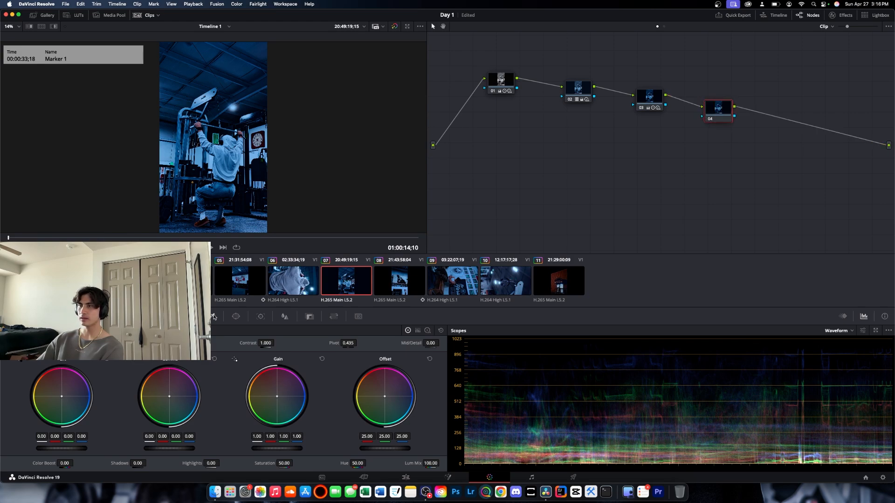
Sample the green panel behind the man with the Qualifier and inspect the key in Highlight mode.
{"action": "left_click", "coordinate": [213, 317]}
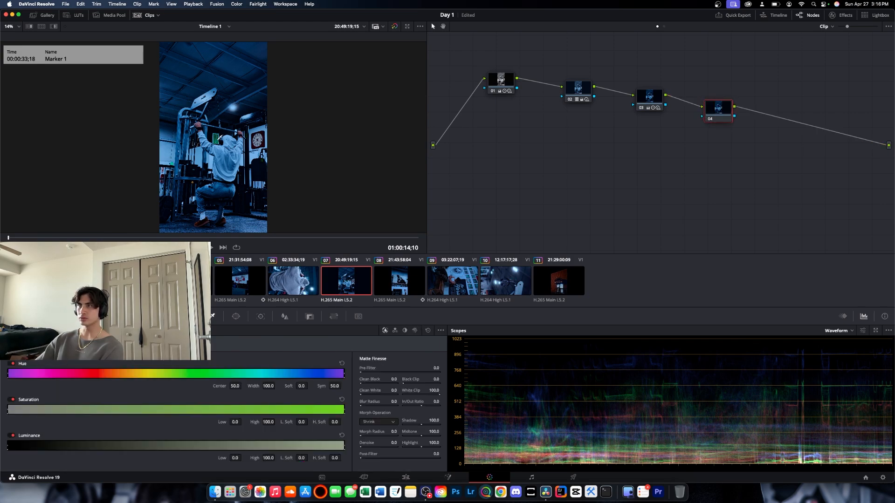
{"action": "left_click", "coordinate": [218, 139]}
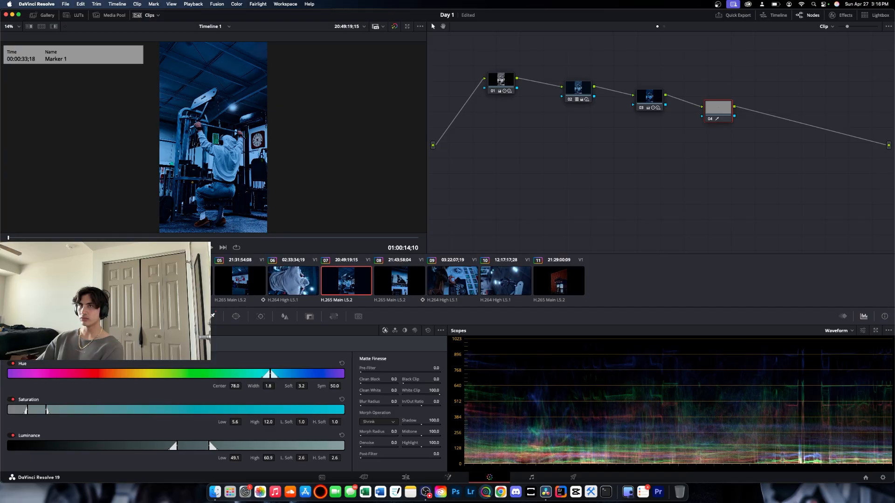
{"action": "key", "text": "shift+h"}
{"action": "scroll", "coordinate": [217, 138], "scroll_direction": "up", "scroll_amount": 2}
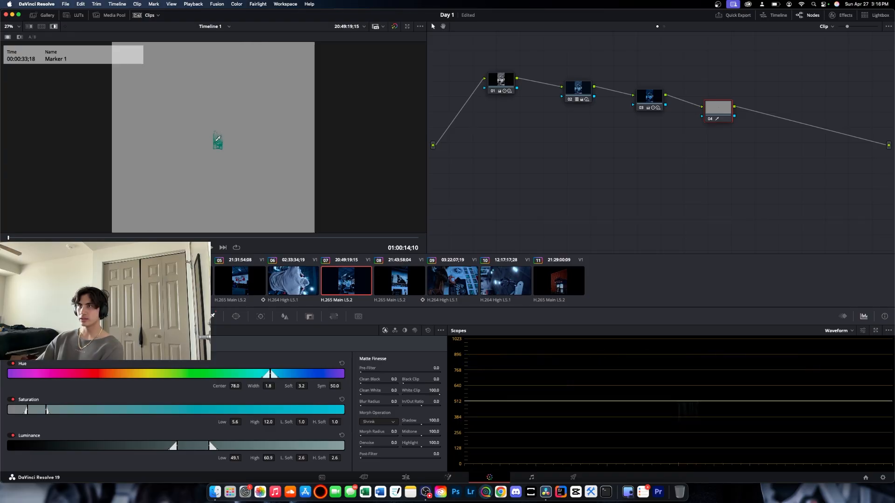
{"action": "scroll", "coordinate": [218, 138], "scroll_direction": "up", "scroll_amount": 4}
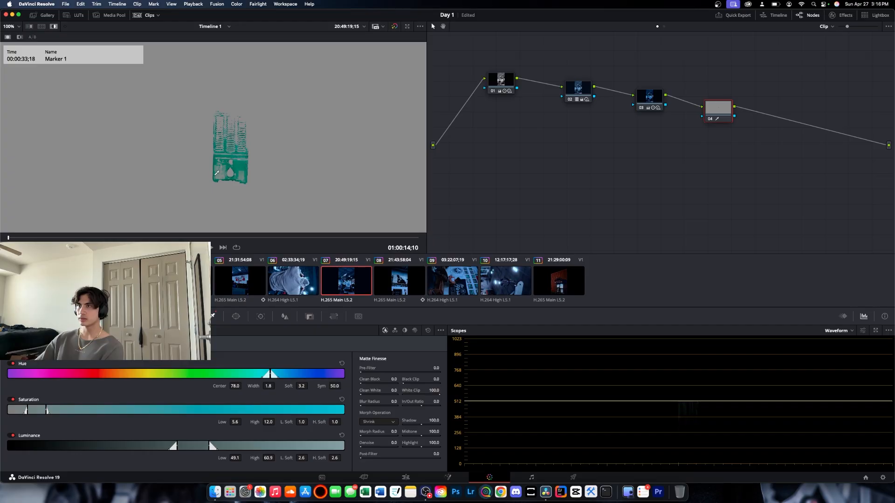
Extend the key across the whole green panel by adding its missing shades, then return to the normal picture fitted to the viewer.
{"action": "left_click", "coordinate": [218, 172]}
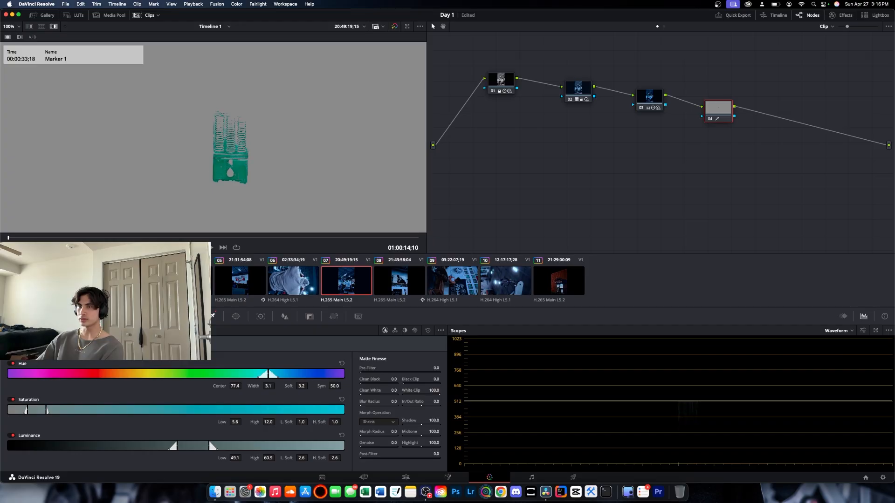
{"action": "mouse_move", "coordinate": [228, 121]}
{"action": "left_mouse_down"}
{"action": "mouse_move", "coordinate": [253, 113]}
{"action": "mouse_move", "coordinate": [246, 112]}
{"action": "left_mouse_up"}
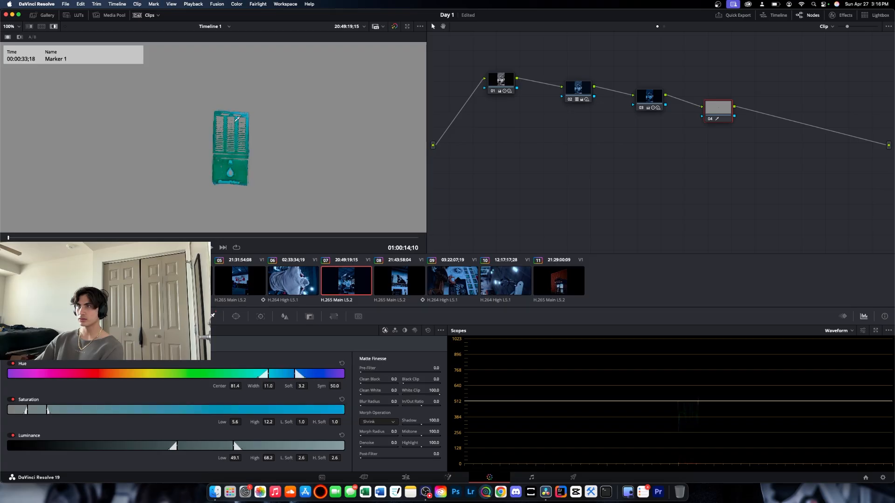
{"action": "left_click", "coordinate": [238, 127]}
{"action": "scroll", "coordinate": [237, 127], "scroll_direction": "down", "scroll_amount": 5}
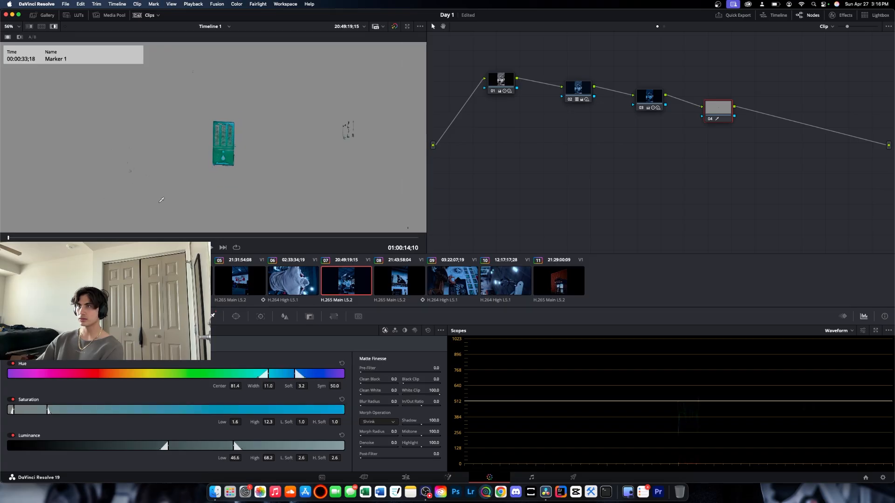
{"action": "scroll", "coordinate": [184, 149], "scroll_direction": "down", "scroll_amount": 3}
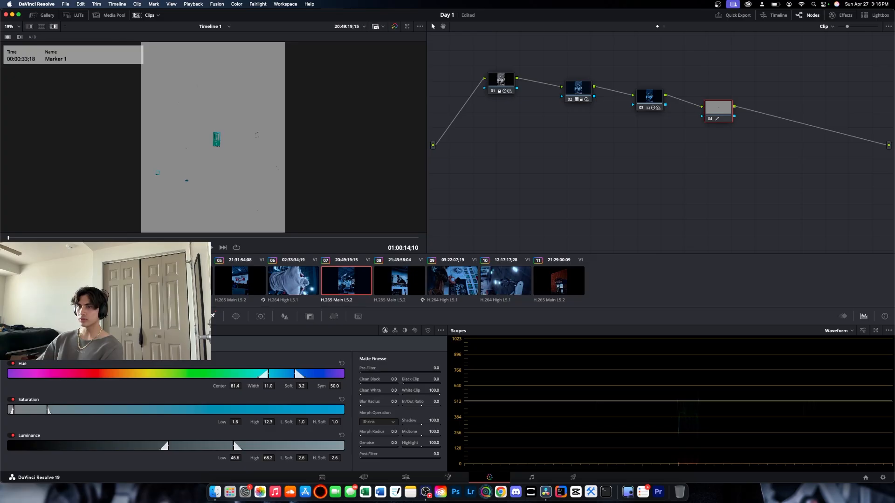
{"action": "left_click", "coordinate": [54, 26]}
{"action": "left_click", "coordinate": [13, 26]}
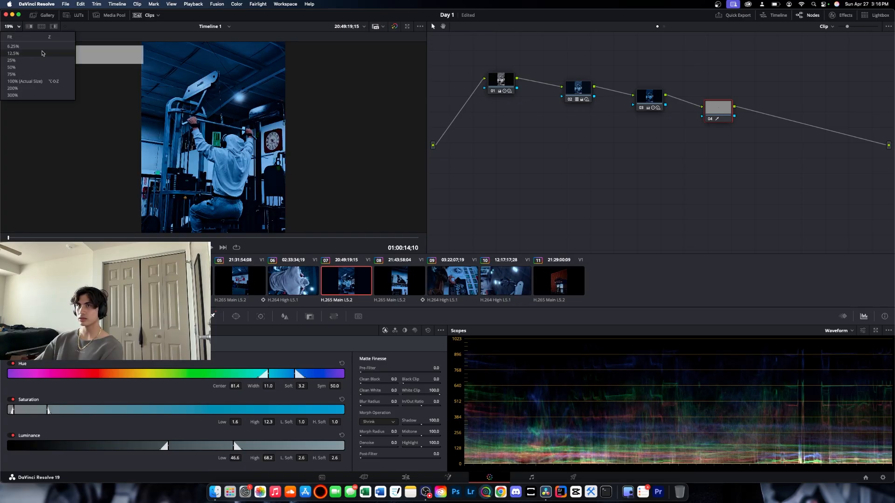
{"action": "left_click", "coordinate": [27, 37]}
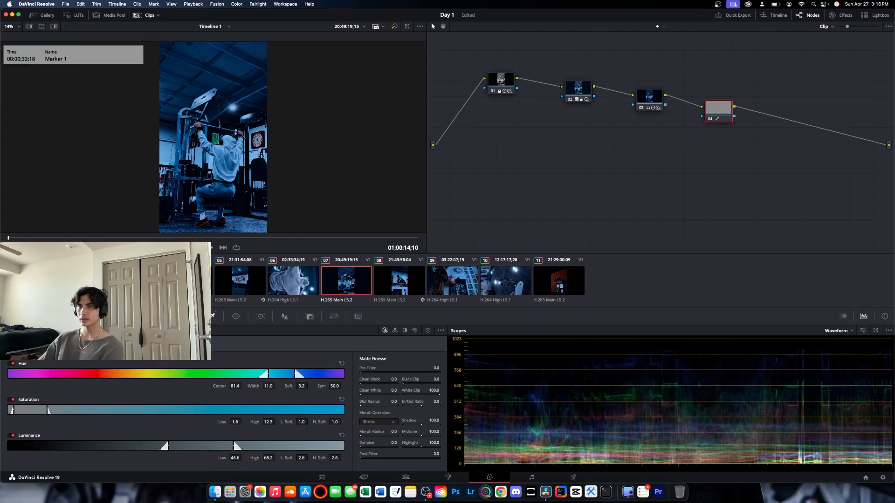
Shift the hue of the keyed green panel to 41.60, with saturation at 50.00.
{"action": "left_click", "coordinate": [66, 317]}
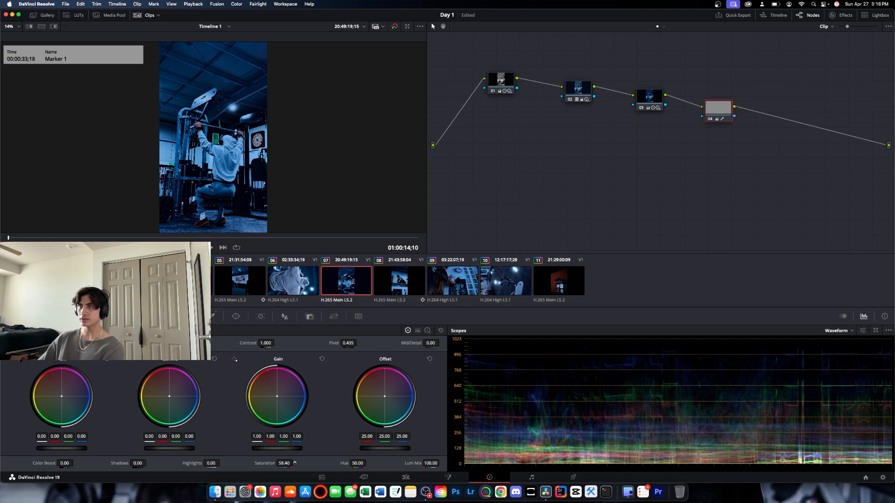
{"action": "left_click_drag", "start_coordinate": [295, 463], "coordinate": [295, 463]}
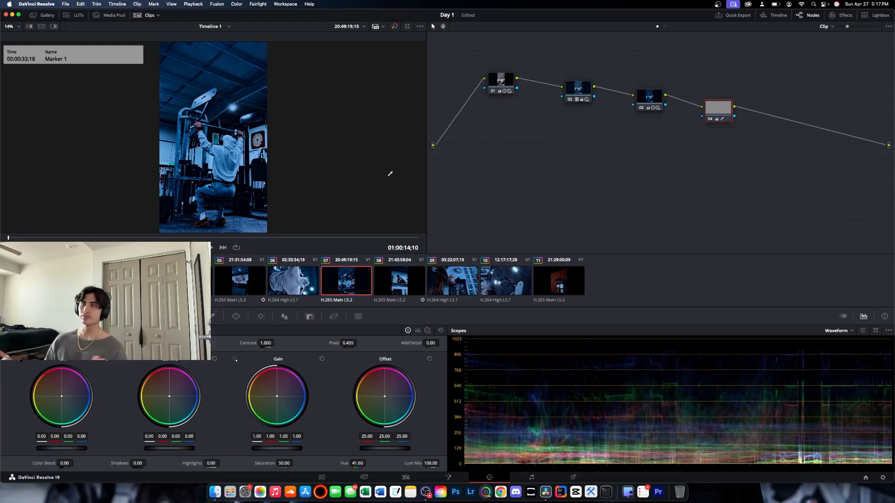
Go to the Marker 7 clip of the man on the bench and look over its grade and custom curves.
{"action": "key", "text": "Down"}
{"action": "key", "text": "Down"}
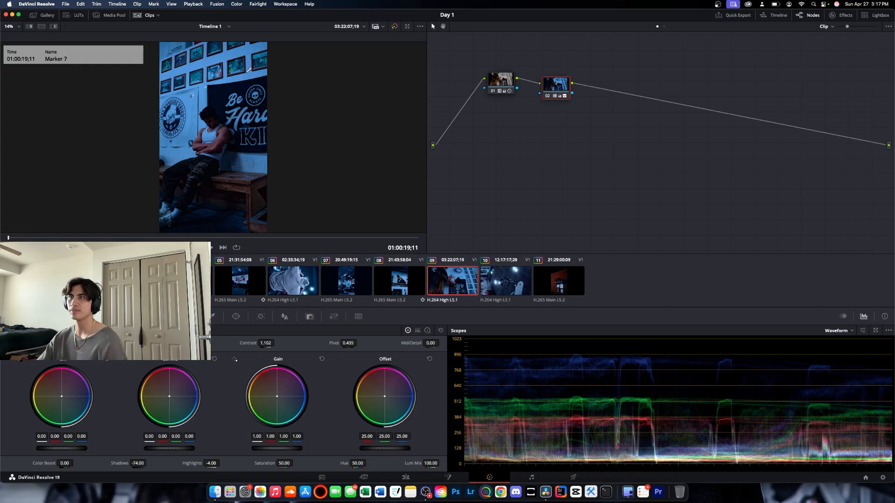
{"action": "left_click", "coordinate": [236, 317]}
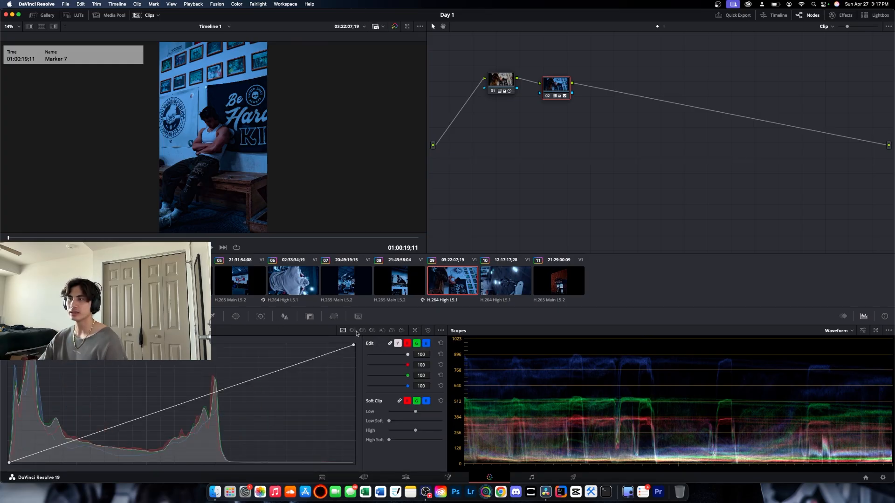
{"action": "left_click", "coordinate": [353, 331]}
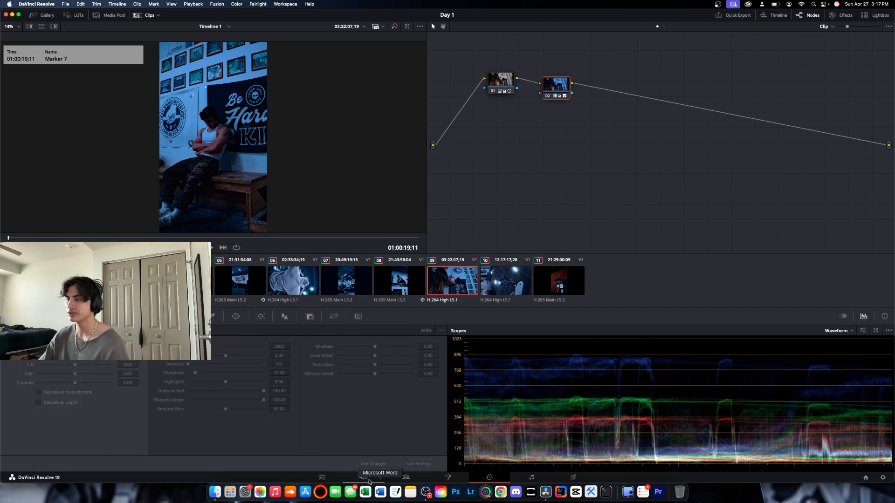
Switch to the Edit page and check the Stabilization settings of the hooded man's clip C0136.MP4.
{"action": "left_click", "coordinate": [364, 478]}
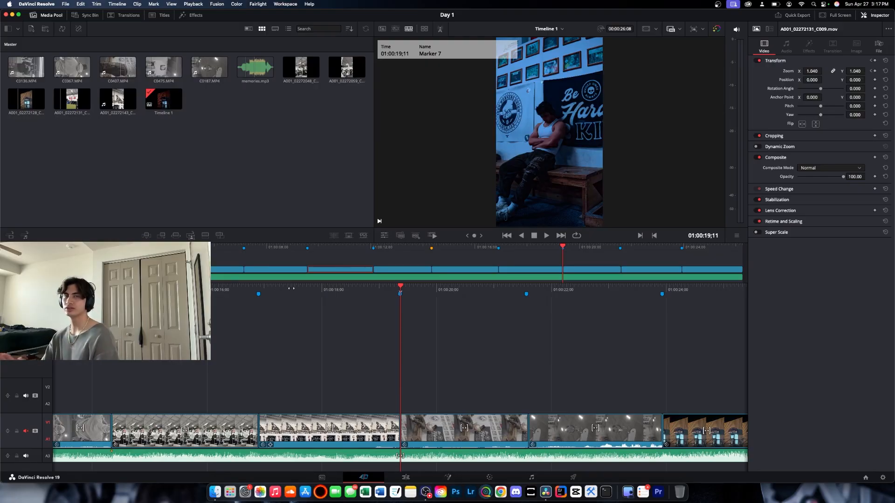
{"action": "key", "text": "v"}
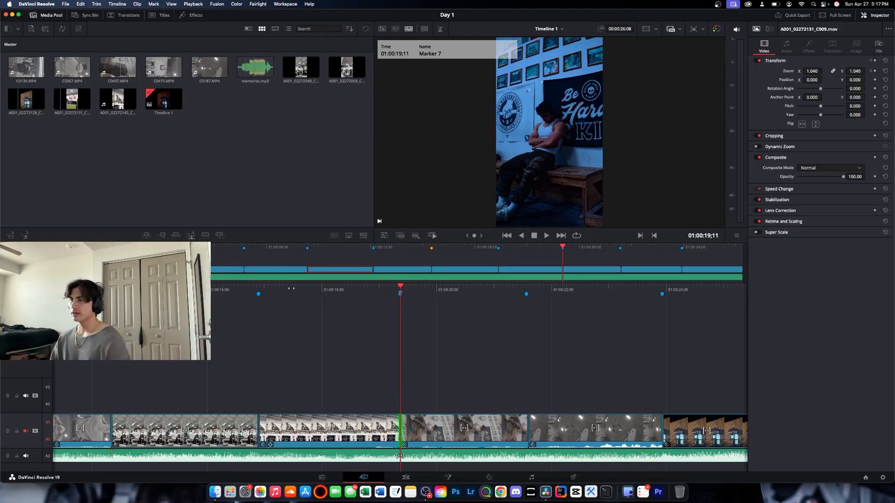
{"action": "left_click_drag", "start_coordinate": [319, 286], "coordinate": [718, 286]}
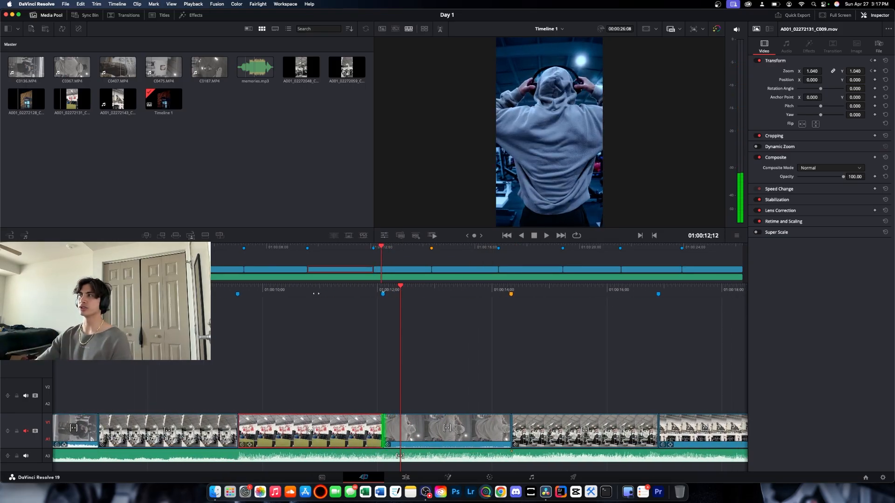
{"action": "left_click_drag", "start_coordinate": [271, 286], "coordinate": [610, 291]}
{"action": "left_click", "coordinate": [451, 433]}
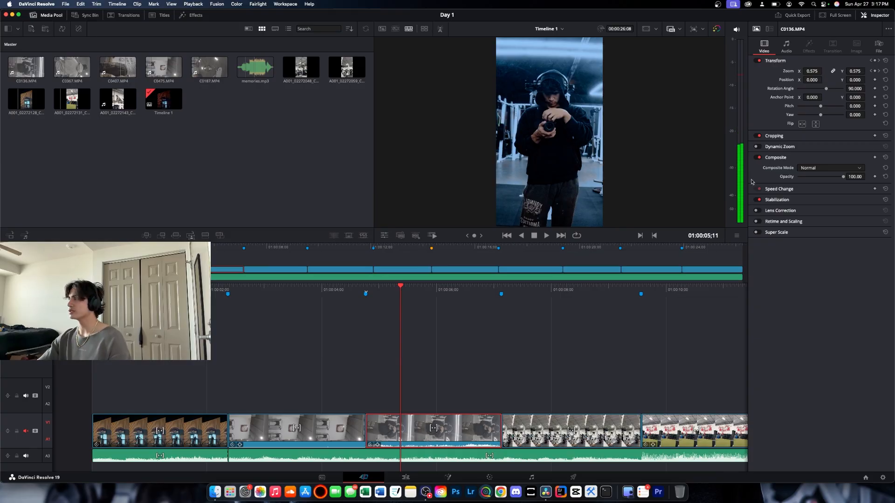
{"action": "left_click", "coordinate": [776, 200]}
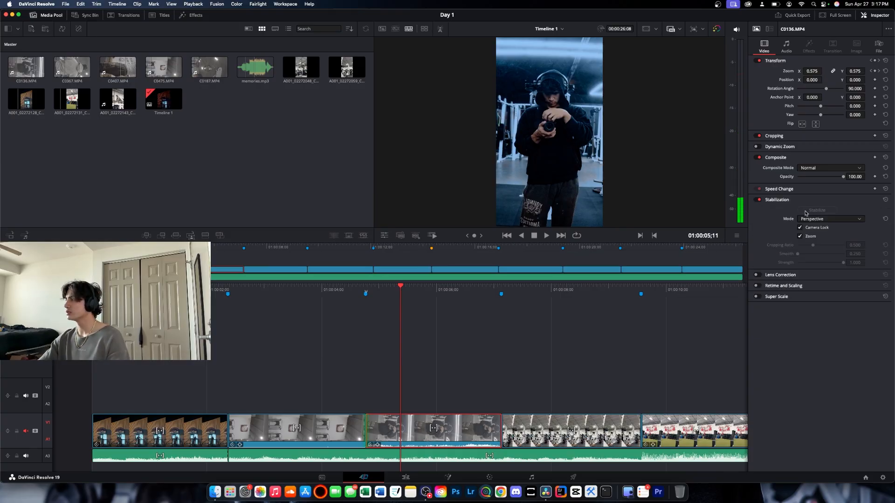
{"action": "left_click", "coordinate": [777, 199]}
Apply the Radial Blur effect to the Marker 3 clip of the seated man lifting dumbbells.
{"action": "left_click_drag", "start_coordinate": [538, 291], "coordinate": [428, 295]}
{"action": "left_click", "coordinate": [415, 436]}
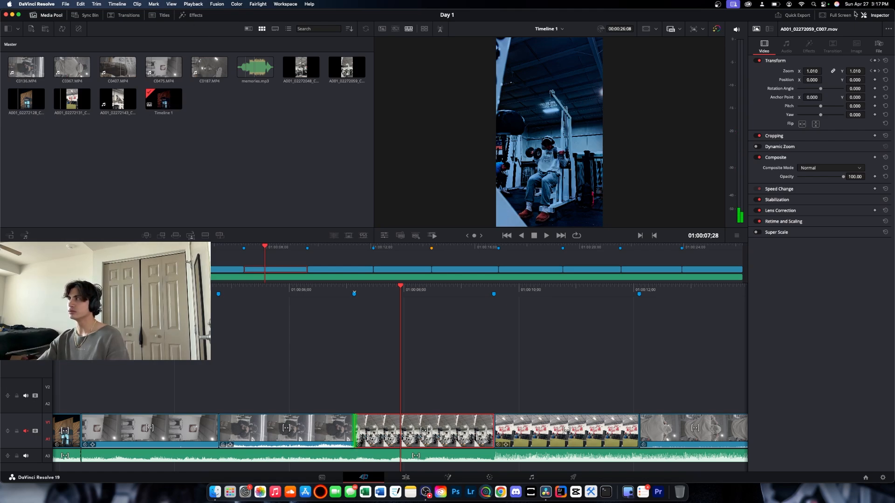
{"action": "left_click", "coordinate": [191, 15]}
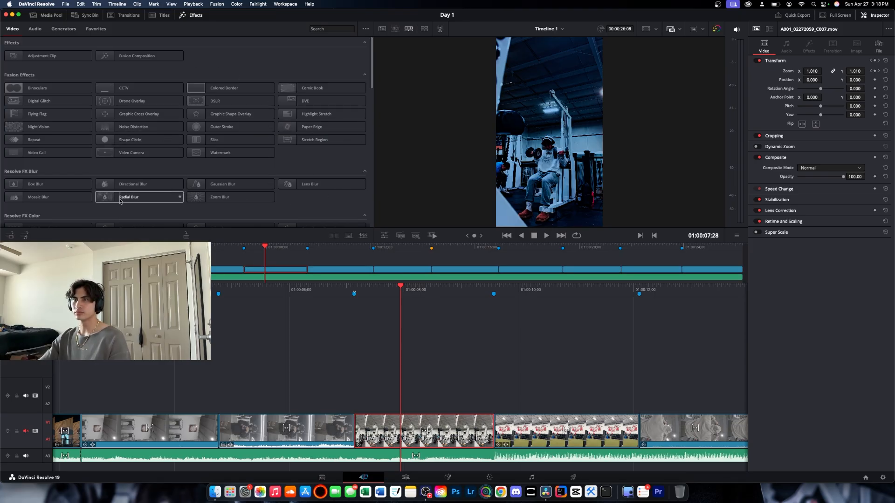
{"action": "left_click_drag", "start_coordinate": [131, 196], "coordinate": [453, 424]}
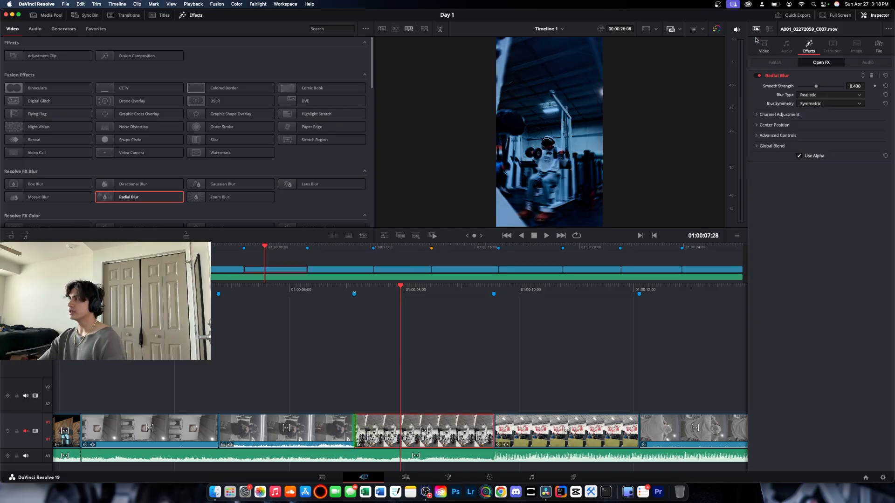
Open the clip's Radial Blur settings and examine its Smooth Strength and Center Position values.
{"action": "left_click", "coordinate": [885, 15]}
{"action": "left_click", "coordinate": [886, 16]}
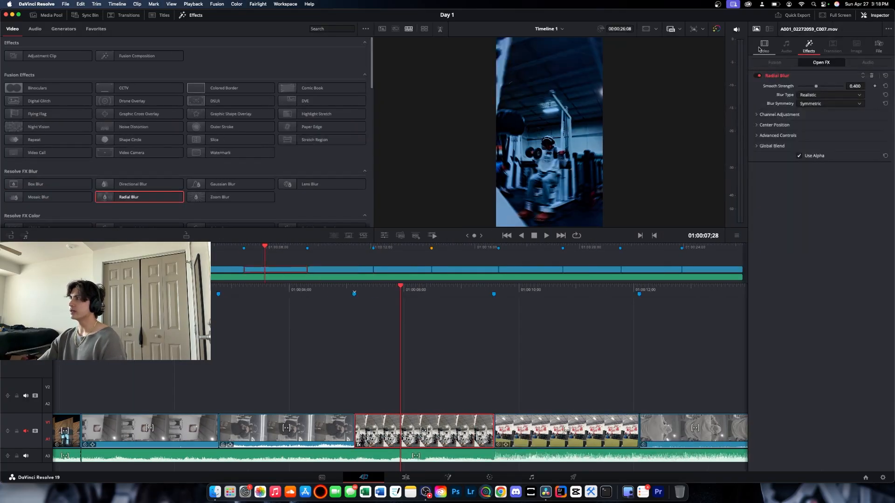
{"action": "left_click", "coordinate": [766, 48]}
{"action": "left_click", "coordinate": [811, 46]}
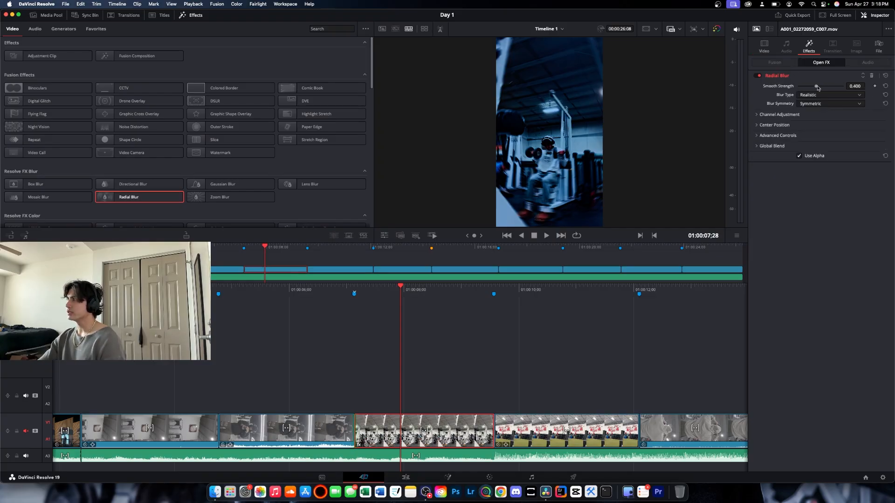
{"action": "left_click", "coordinate": [756, 125]}
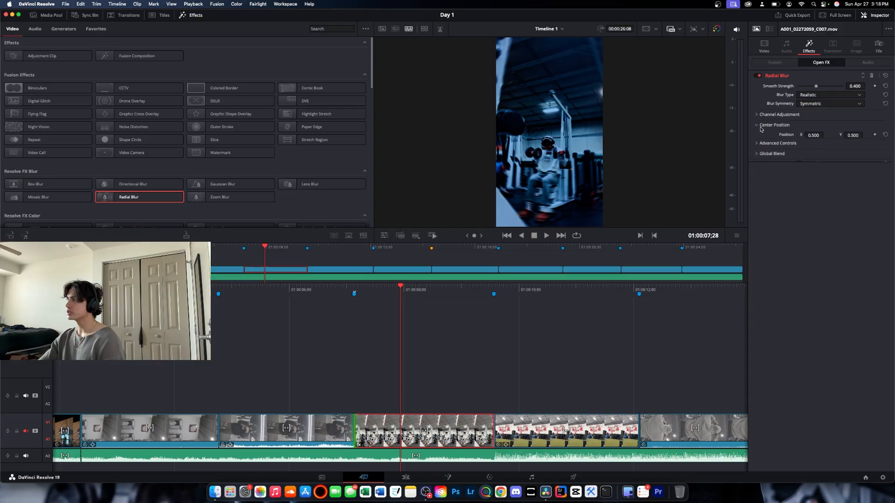
{"action": "mouse_move", "coordinate": [814, 135]}
{"action": "left_mouse_down"}
{"action": "mouse_move", "coordinate": [825, 136]}
{"action": "mouse_move", "coordinate": [813, 135]}
{"action": "left_mouse_up"}
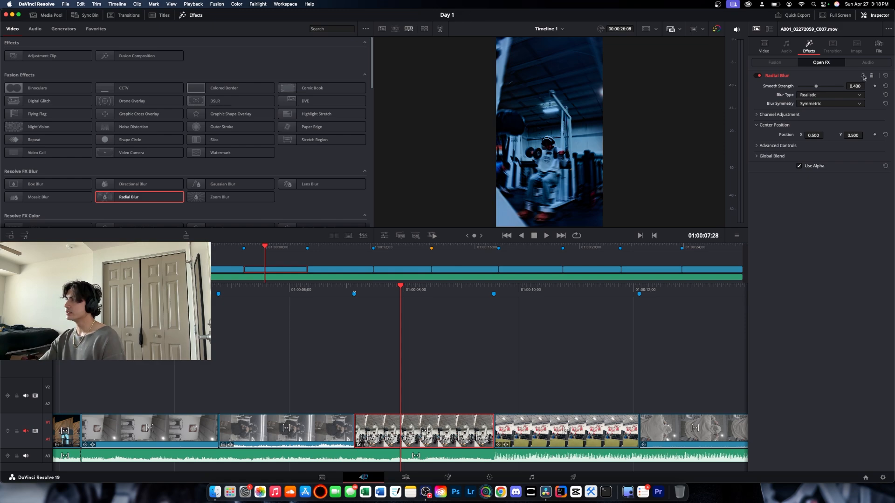
Examine the Radial Blur's Global Blend, Advanced Controls and Channel Adjustment settings.
{"action": "left_click", "coordinate": [757, 157]}
{"action": "left_click", "coordinate": [757, 157]}
{"action": "left_click", "coordinate": [756, 146]}
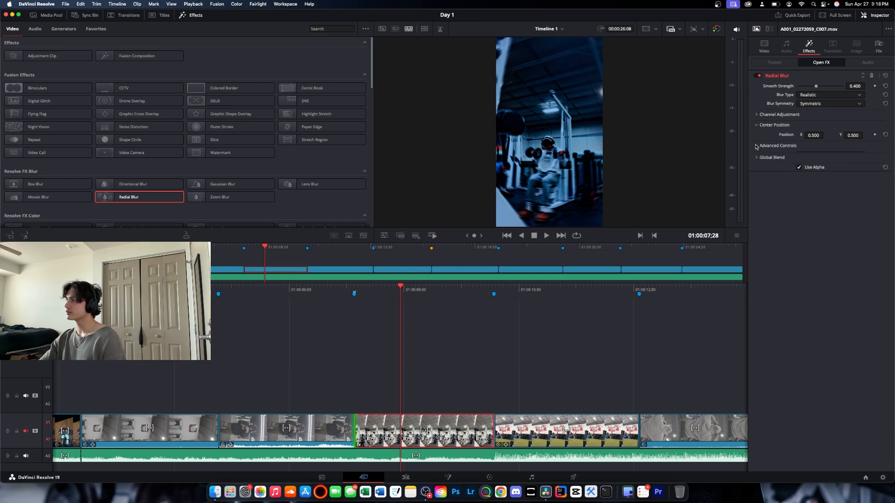
{"action": "left_click", "coordinate": [756, 146]}
{"action": "left_click", "coordinate": [757, 115]}
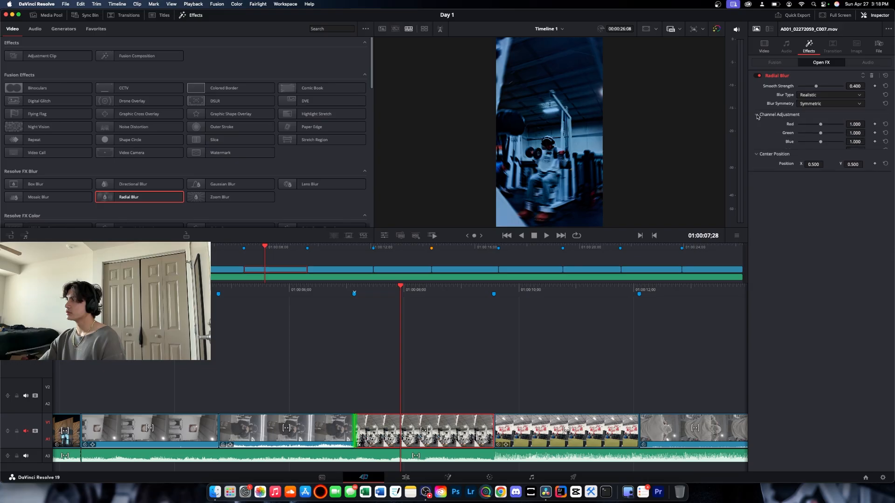
{"action": "left_click", "coordinate": [757, 114]}
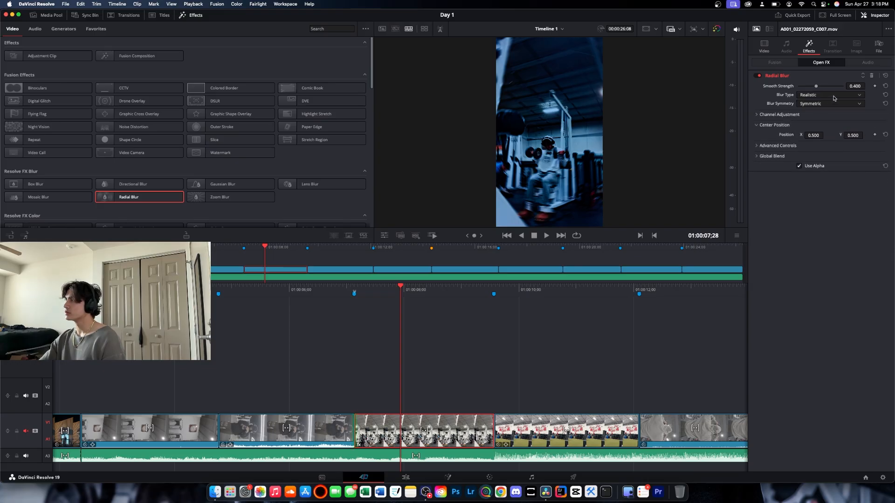
Raise the Radial Blur's Smooth Strength to 0.574 and move its Center Position to X 0.451, Y 0.441.
{"action": "left_click_drag", "start_coordinate": [815, 86], "coordinate": [824, 88]}
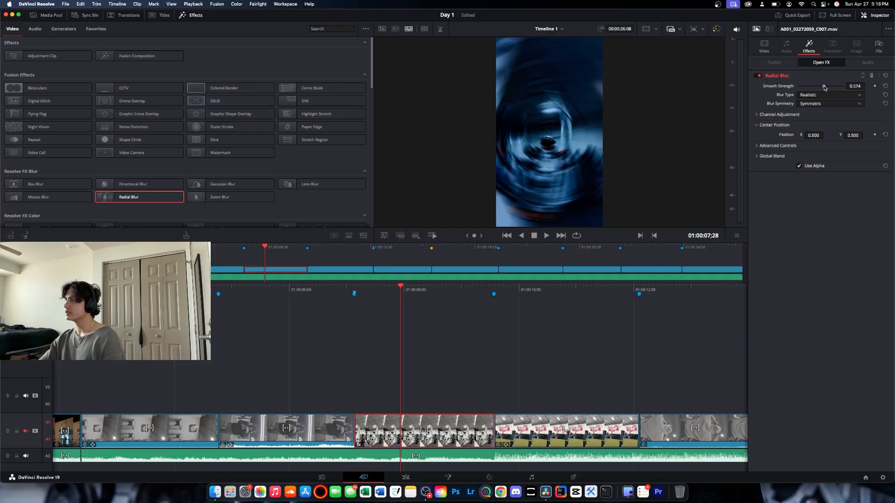
{"action": "mouse_move", "coordinate": [813, 135]}
{"action": "left_mouse_down"}
{"action": "mouse_move", "coordinate": [865, 135]}
{"action": "mouse_move", "coordinate": [825, 136]}
{"action": "left_mouse_up"}
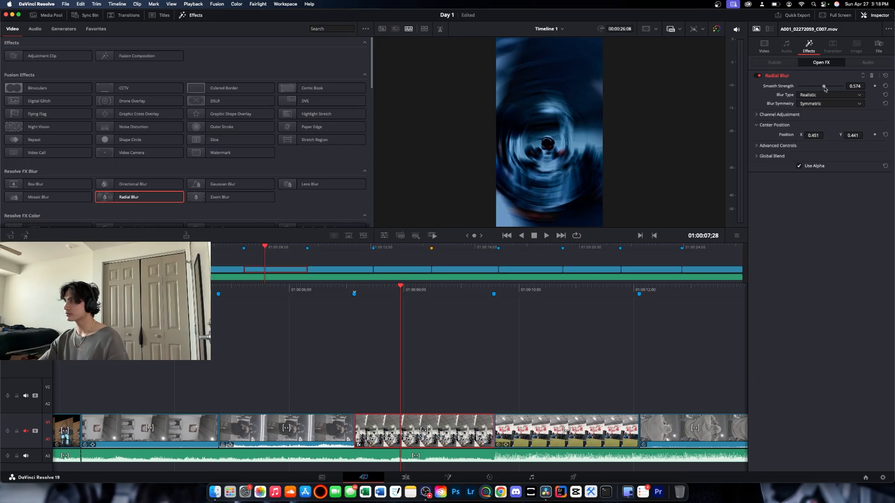
Reduce the Radial Blur's Smooth Strength to 0.43 and fine-tune it to 0.465.
{"action": "left_click_drag", "start_coordinate": [825, 89], "coordinate": [819, 87]}
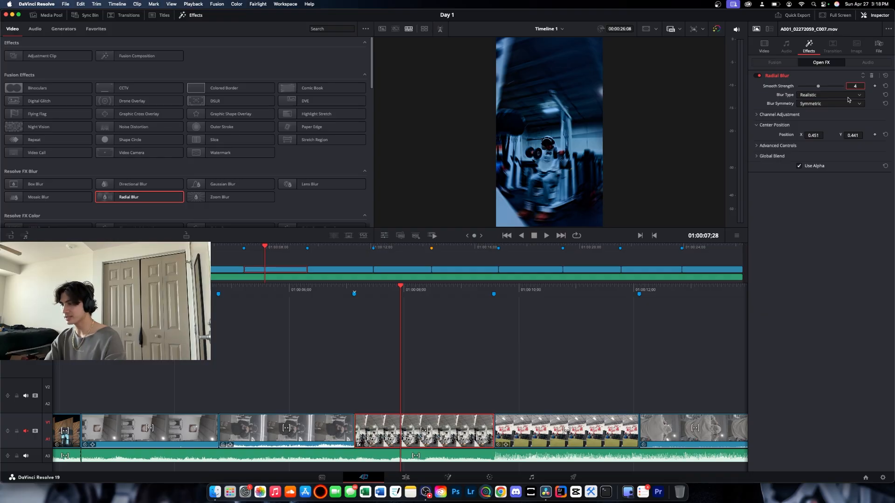
{"action": "key", "text": "Escape"}
{"action": "type", "text": ".43"}
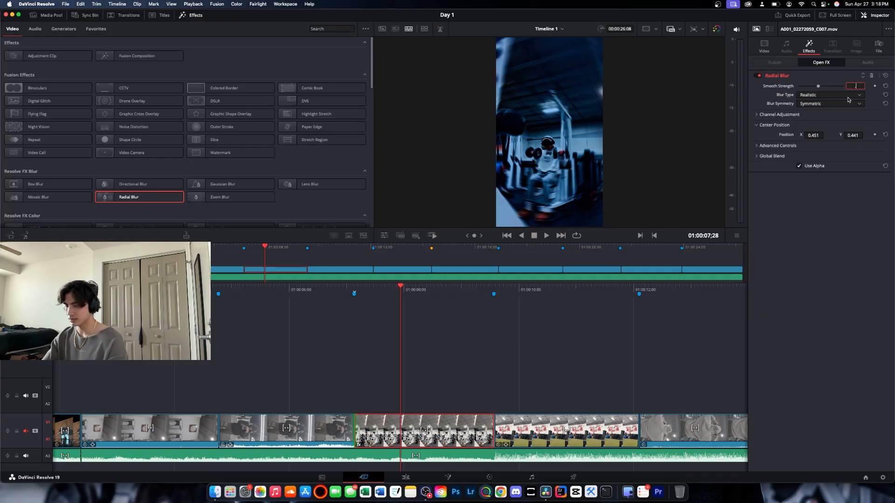
{"action": "key", "text": "Return"}
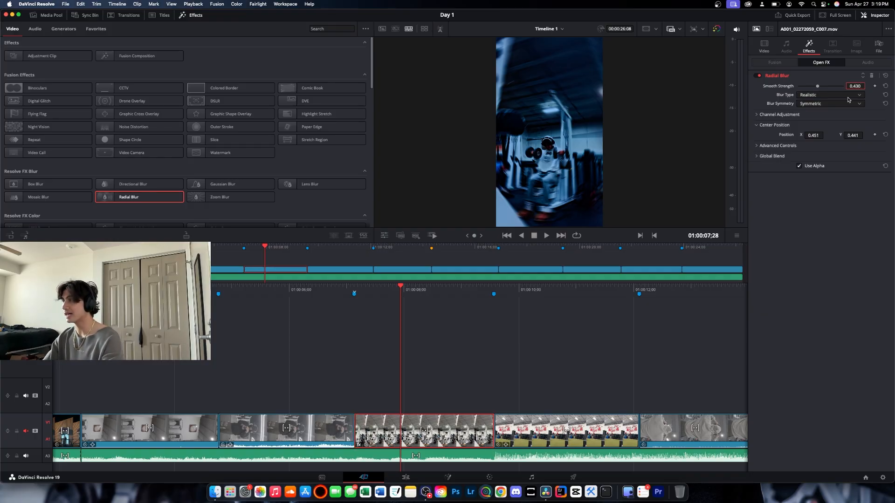
{"action": "left_click_drag", "start_coordinate": [817, 86], "coordinate": [819, 86]}
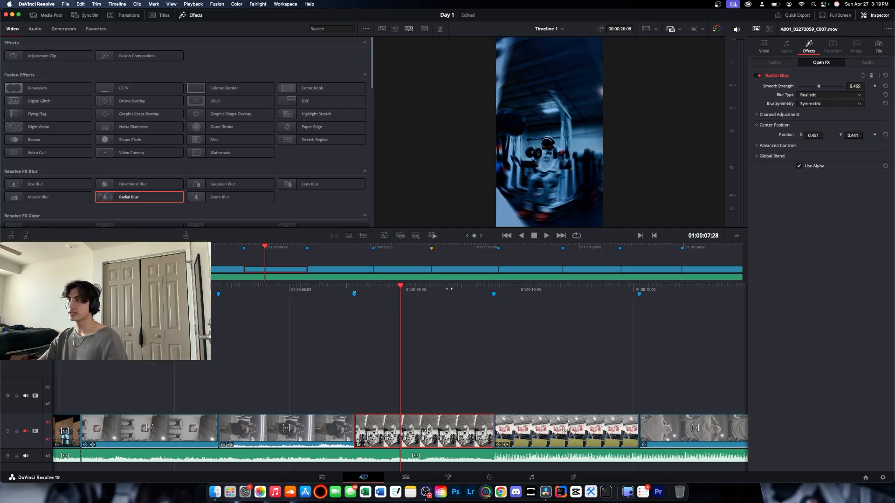
Review the clips following the blurred clip, up to the start of the lat pulldown clip at 01:00:14;10.
{"action": "left_click_drag", "start_coordinate": [439, 287], "coordinate": [363, 300]}
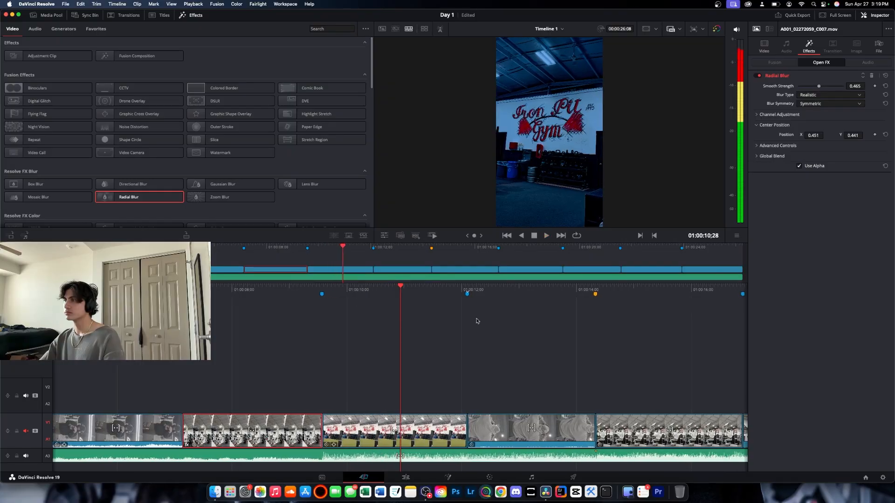
{"action": "key", "text": "space"}
{"action": "left_click_drag", "start_coordinate": [546, 284], "coordinate": [421, 292]}
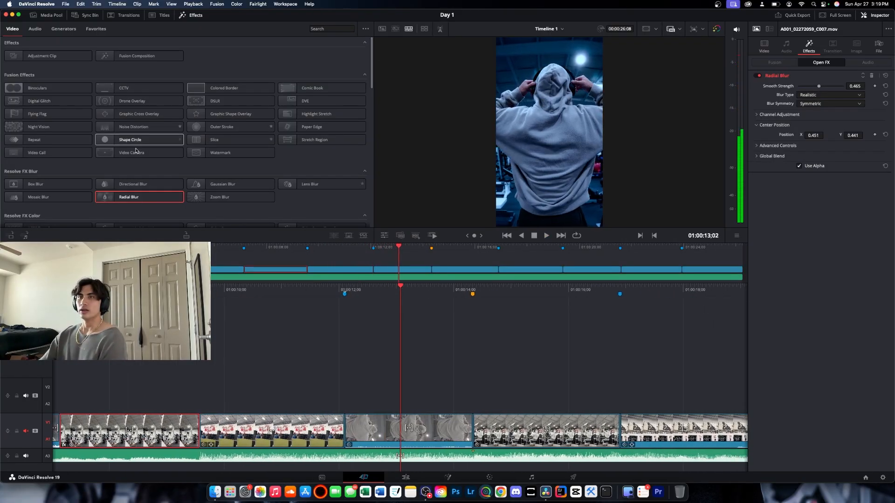
{"action": "mouse_move", "coordinate": [519, 287]}
{"action": "left_mouse_down"}
{"action": "mouse_move", "coordinate": [414, 289]}
{"action": "mouse_move", "coordinate": [424, 292]}
{"action": "left_mouse_up"}
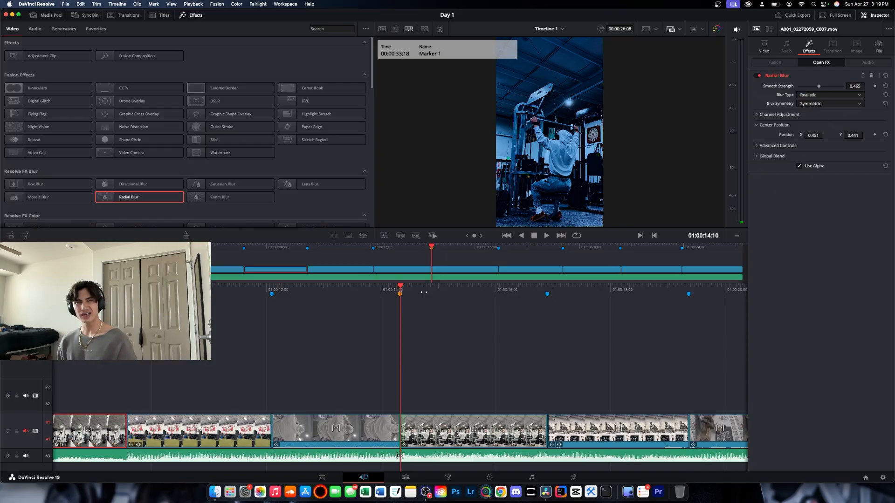
Try a Zoom keyframe of 1.05 on the lat pulldown clip, three frames after its start.
{"action": "left_click", "coordinate": [764, 46]}
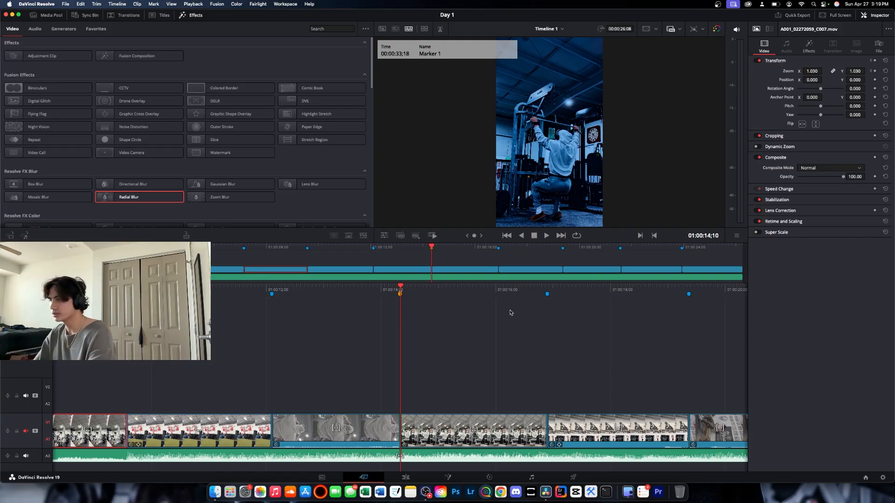
{"action": "left_click", "coordinate": [440, 432]}
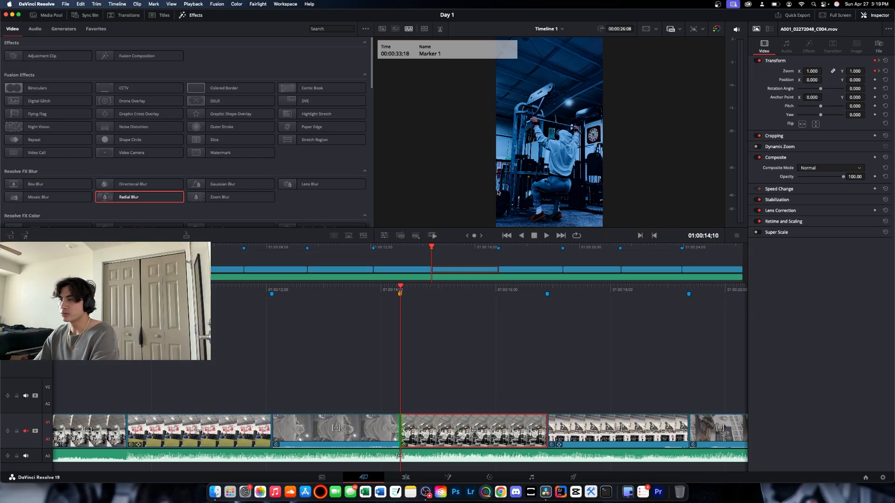
{"action": "key", "text": "Right"}
{"action": "key", "text": "Right"}
{"action": "key", "text": "Right"}
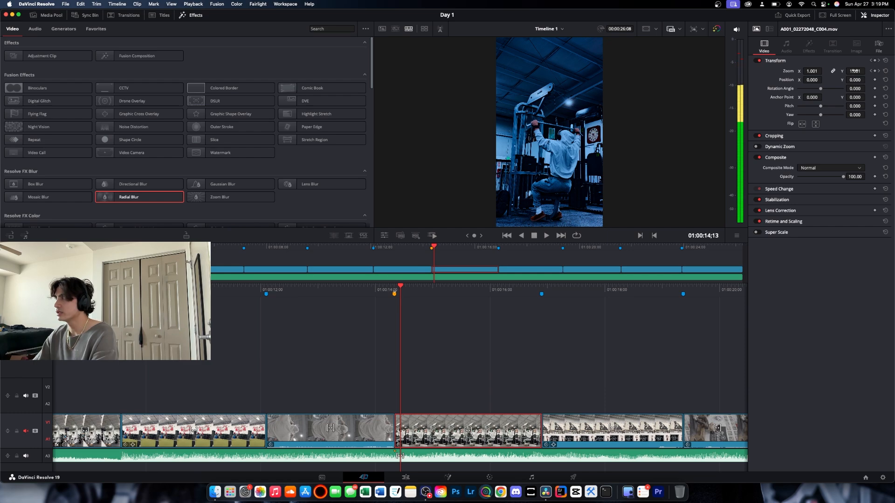
{"action": "left_click", "coordinate": [858, 72]}
{"action": "type", "text": "1.05"}
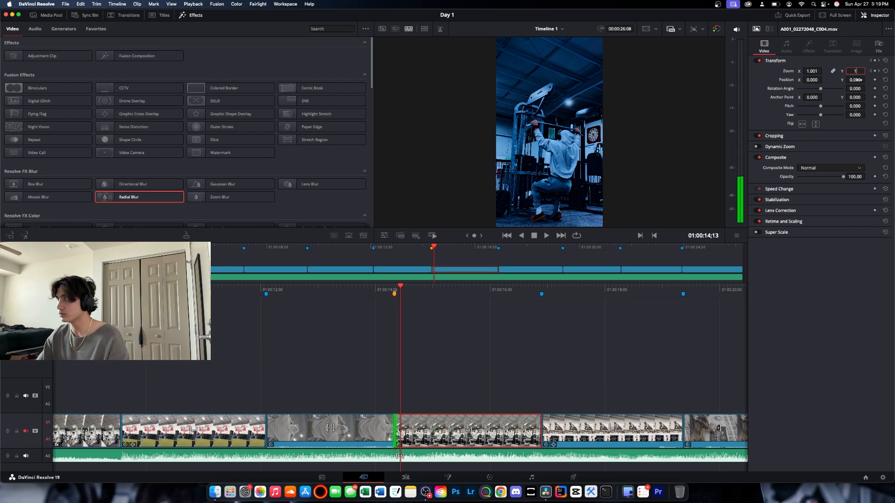
{"action": "key", "text": "Return"}
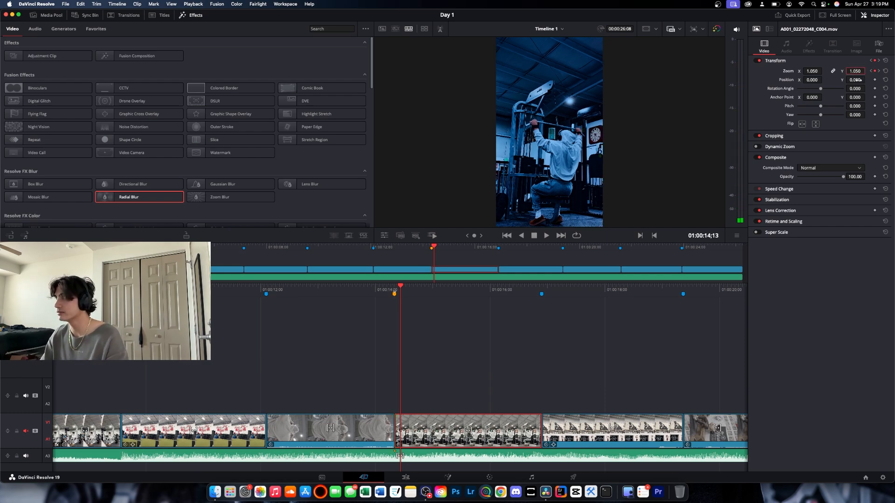
Try a Zoom value of 1.08 on the last frame of the lat pulldown clip.
{"action": "key", "text": "shift+Down"}
{"action": "key", "text": "Left"}
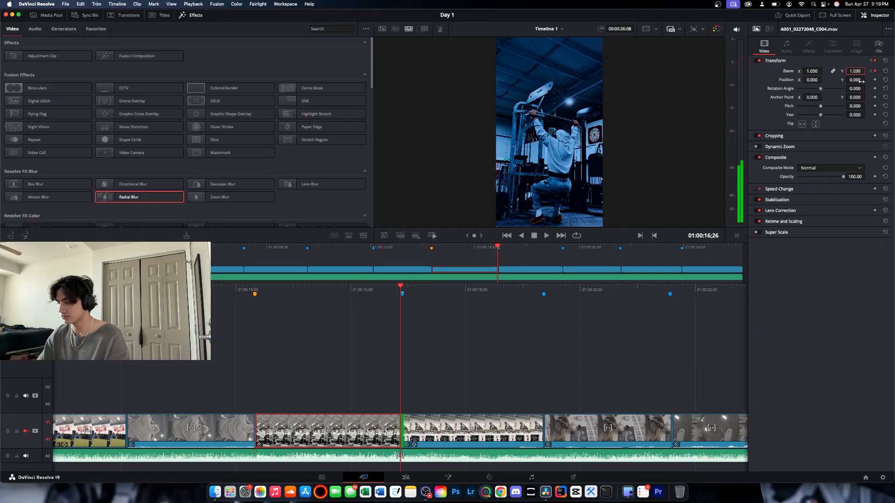
{"action": "type", "text": "1"}
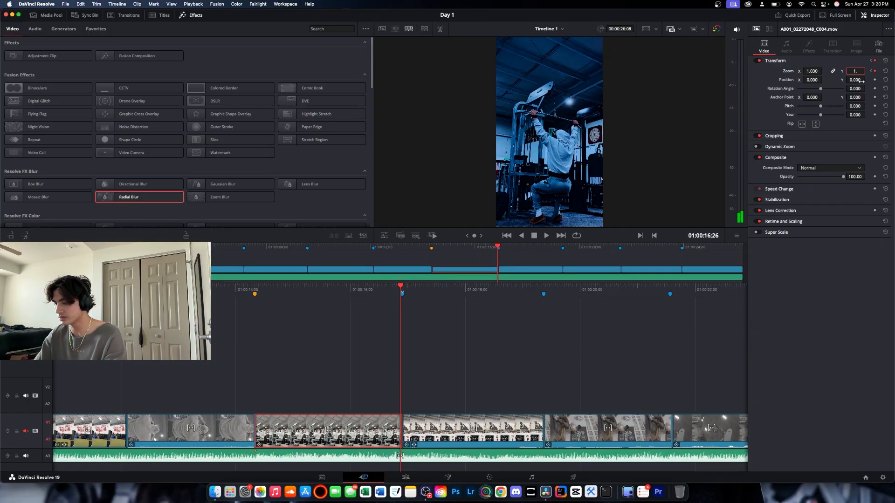
{"action": "type", "text": ".08"}
{"action": "key", "text": "Return"}
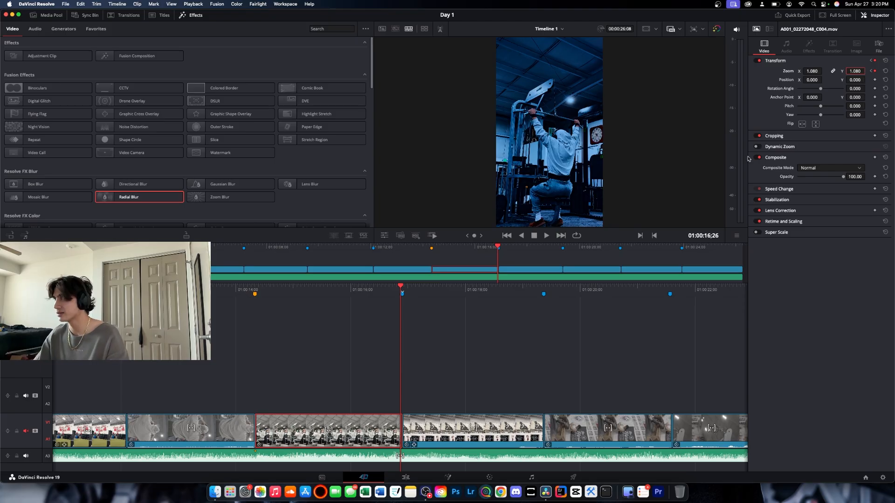
Play back the lat pulldown clip from the preceding hooded man's clip to its end to judge the zoom.
{"action": "left_click_drag", "start_coordinate": [426, 293], "coordinate": [600, 292]}
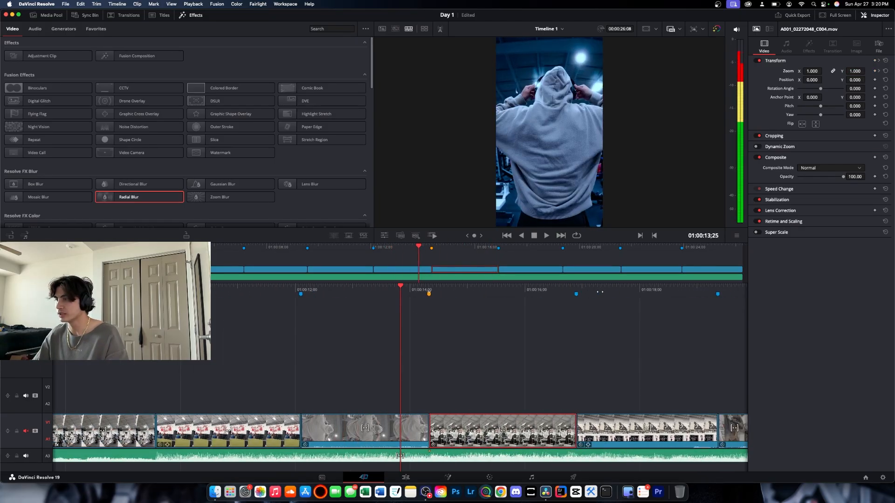
{"action": "key", "text": "space"}
{"action": "key", "text": "space"}
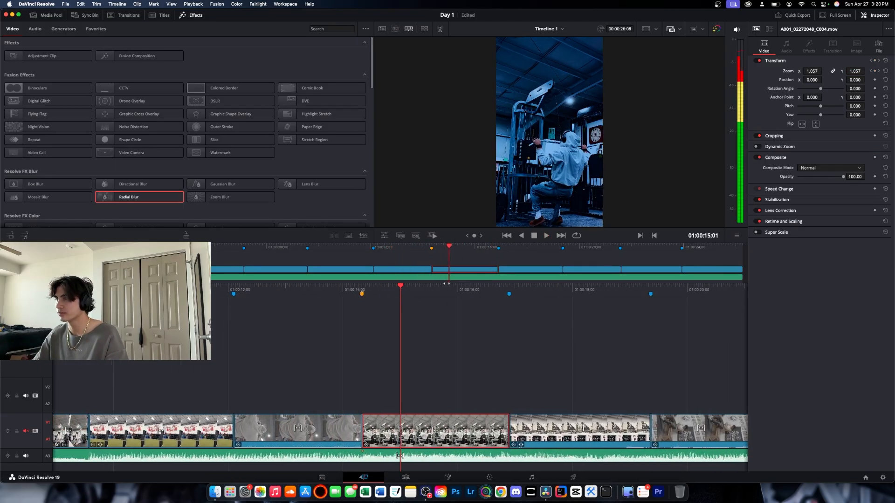
{"action": "key", "text": "space"}
{"action": "key", "text": "space"}
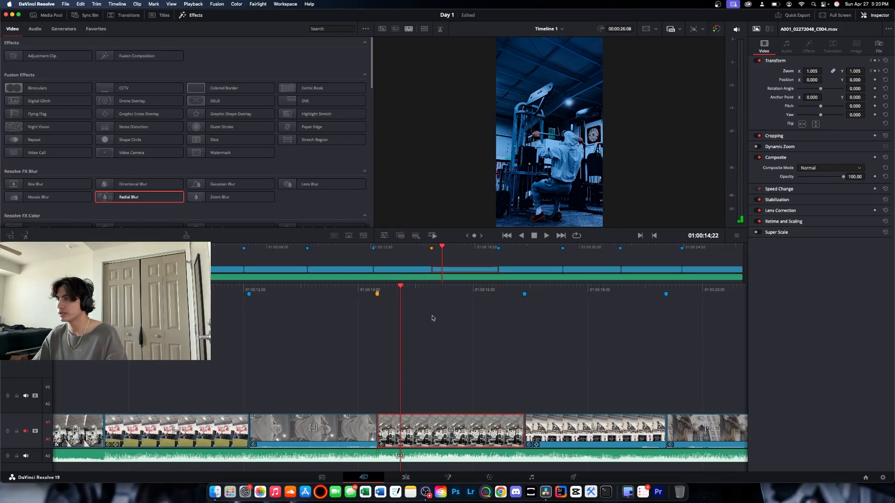
{"action": "left_click_drag", "start_coordinate": [437, 290], "coordinate": [468, 291]}
{"action": "key", "text": "space"}
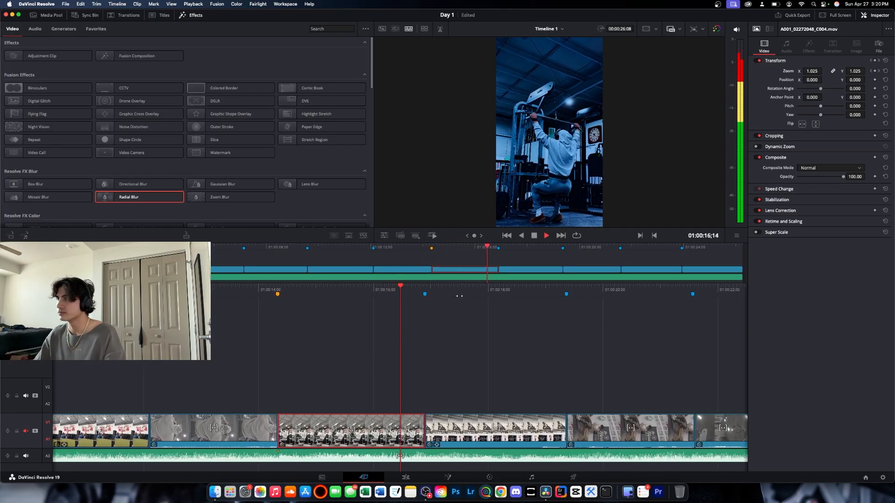
{"action": "key", "text": "space"}
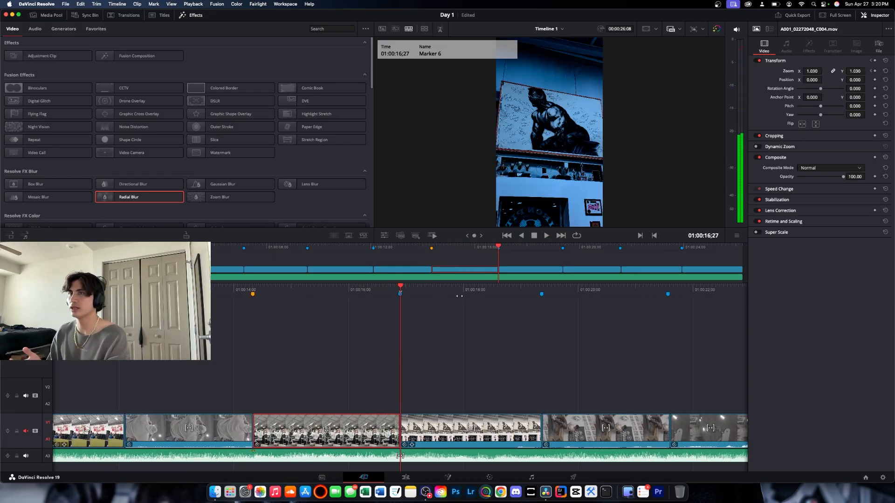
{"action": "key", "text": "v"}
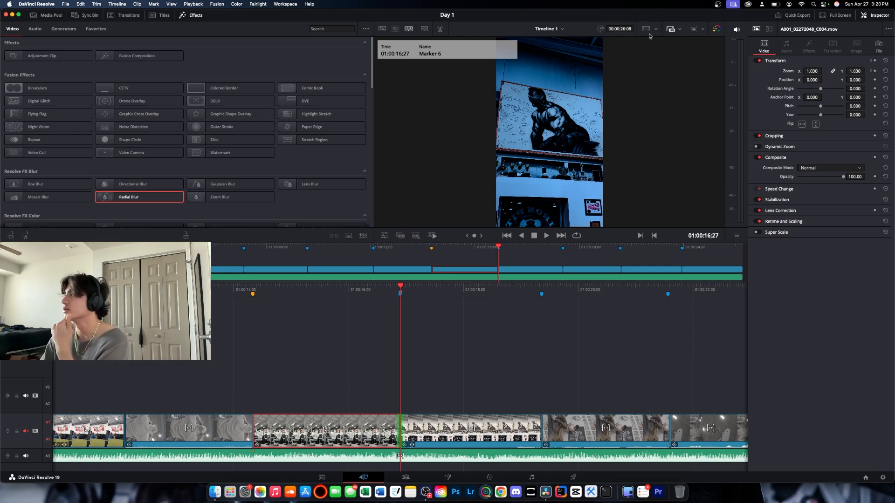
{"action": "scroll", "coordinate": [140, 117], "scroll_direction": "down", "scroll_amount": 5}
{"action": "scroll", "coordinate": [139, 125], "scroll_direction": "up", "scroll_amount": 5}
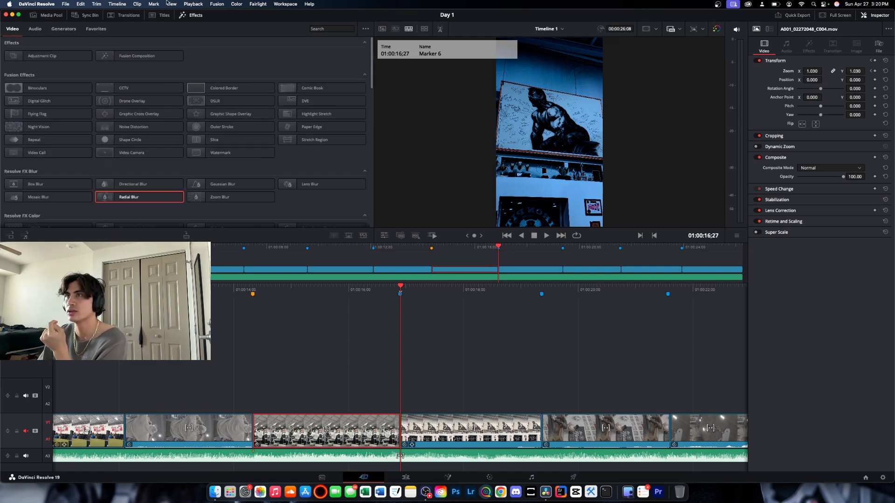
Return to the opening gym exterior clip and add a Subtitle at the start of the timeline.
{"action": "left_click", "coordinate": [150, 18]}
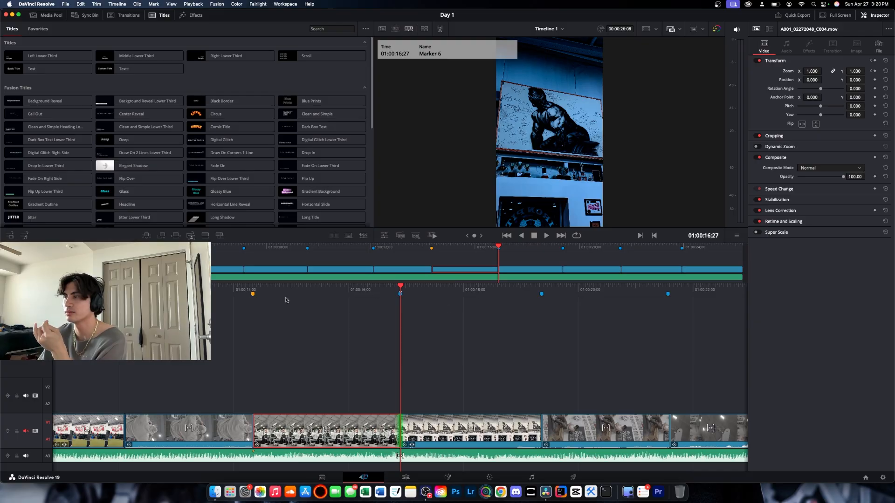
{"action": "left_click_drag", "start_coordinate": [286, 299], "coordinate": [775, 282]}
{"action": "left_click_drag", "start_coordinate": [253, 288], "coordinate": [586, 304]}
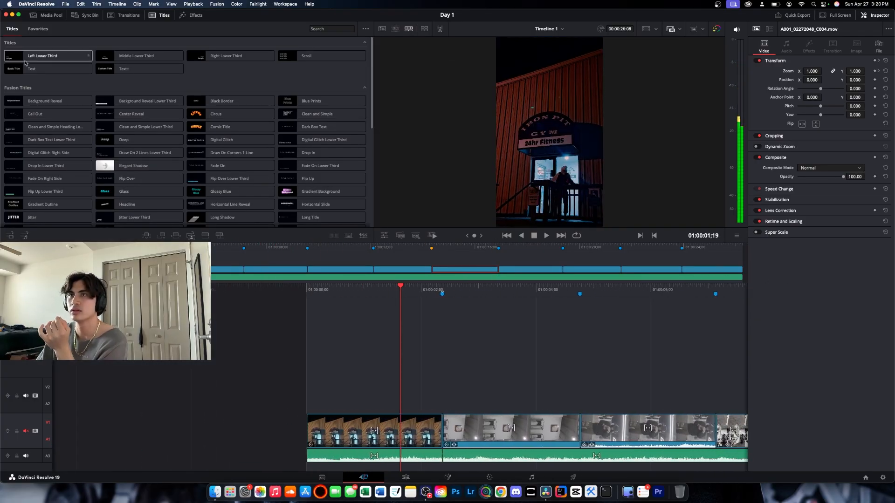
{"action": "scroll", "coordinate": [19, 140], "scroll_direction": "down", "scroll_amount": 15}
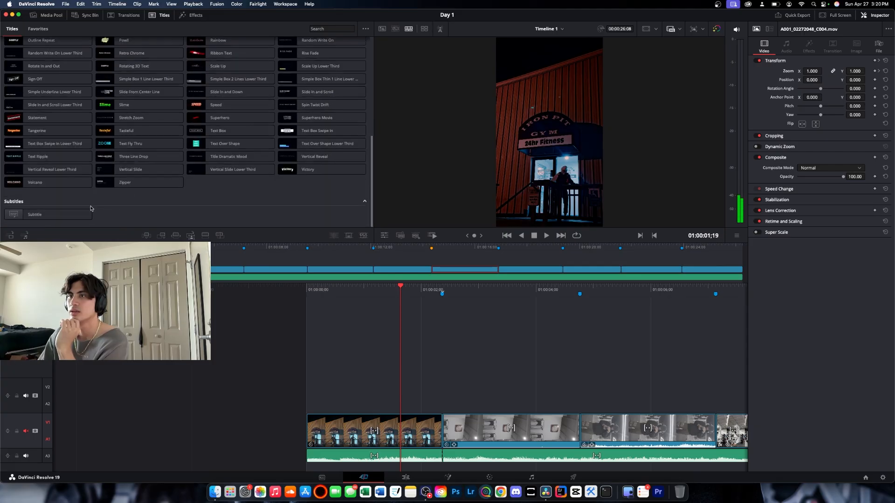
{"action": "left_click_drag", "start_coordinate": [39, 215], "coordinate": [334, 381]}
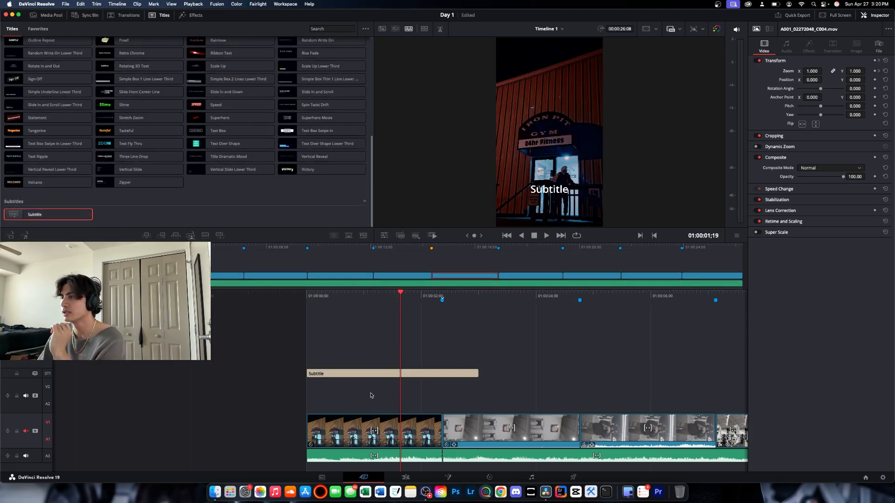
Select the subtitle at the start of the timeline and clear its placeholder caption text.
{"action": "left_click", "coordinate": [475, 315]}
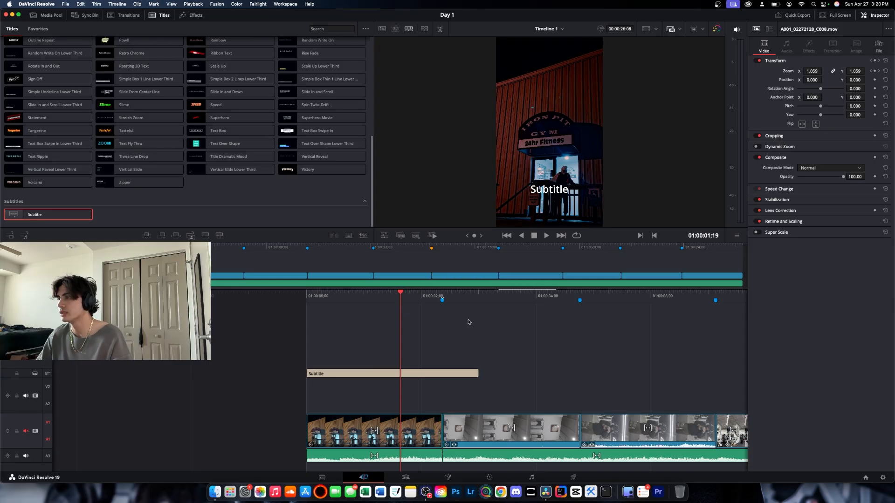
{"action": "left_click", "coordinate": [340, 375]}
{"action": "left_click", "coordinate": [795, 103]}
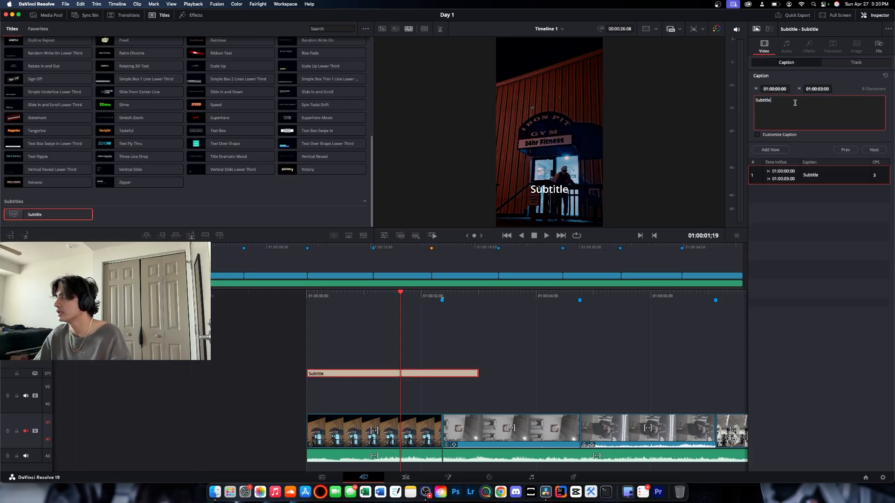
{"action": "left_click", "coordinate": [321, 375]}
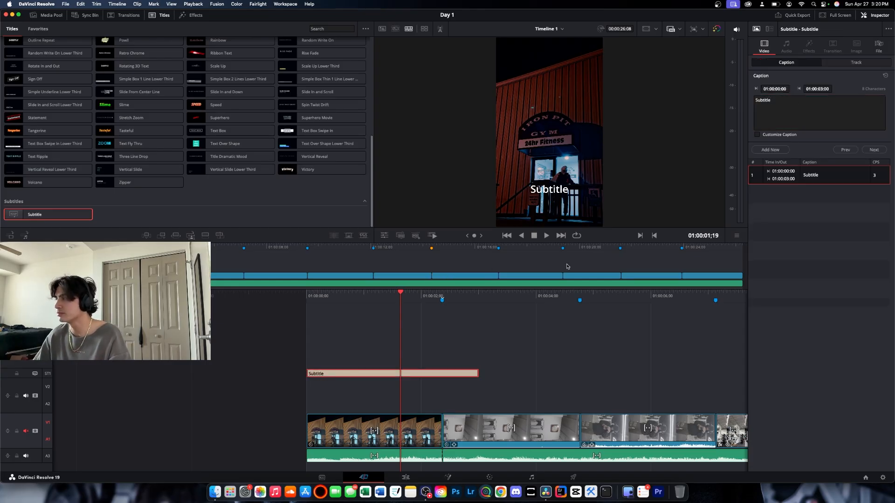
{"action": "left_click", "coordinate": [803, 104]}
{"action": "key", "text": "super+a"}
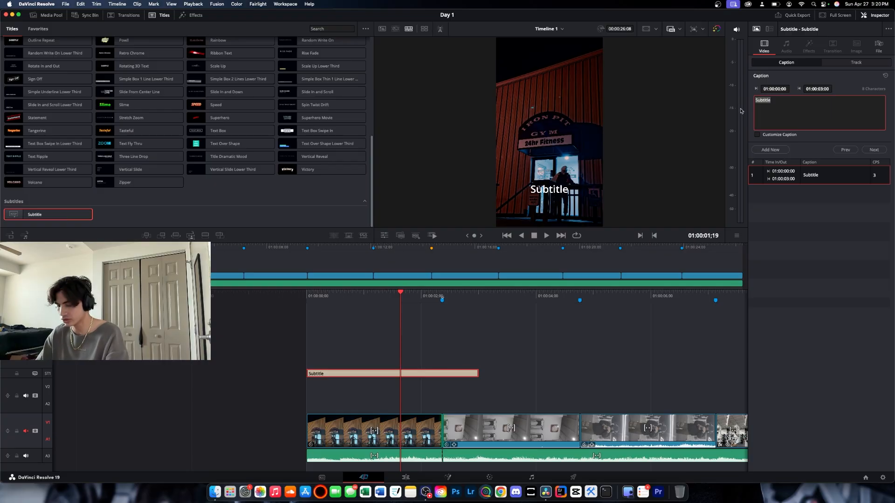
{"action": "type", "text": "Hello"}
{"action": "key", "text": "BackSpace"}
{"action": "key", "text": "BackSpace"}
{"action": "key", "text": "BackSpace"}
{"action": "key", "text": "BackSpace"}
{"action": "key", "text": "BackSpace"}
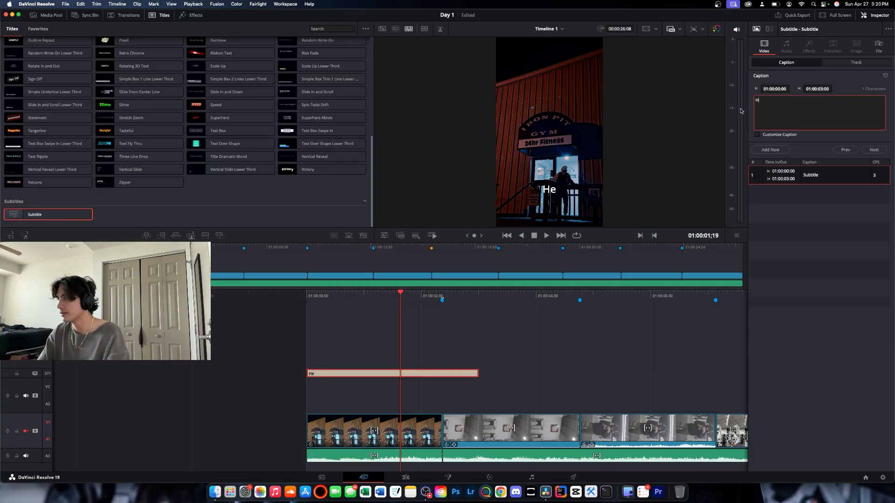
Enter "Nights like this>>>" as the caption of the opening subtitle.
{"action": "type", "text": "Nights like t"}
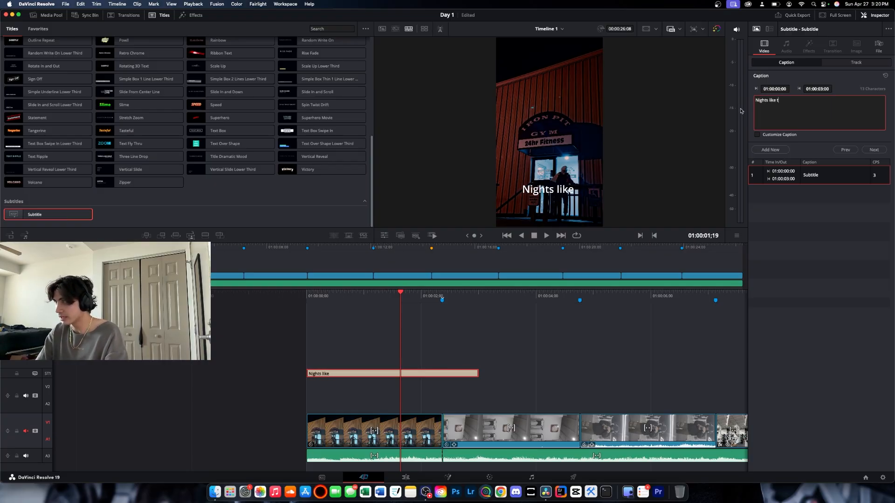
{"action": "type", "text": "his..."}
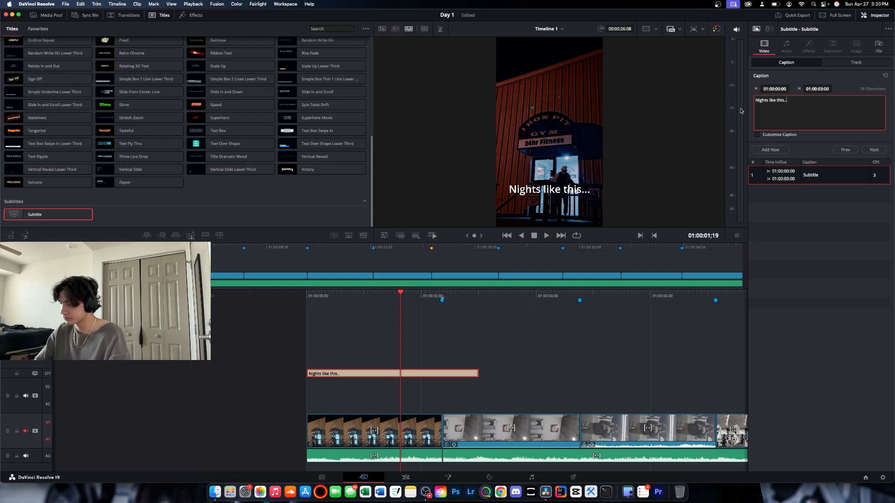
{"action": "key", "text": "BackSpace"}
{"action": "key", "text": "BackSpace"}
{"action": "key", "text": "BackSpace"}
{"action": "type", "text": ">>>"}
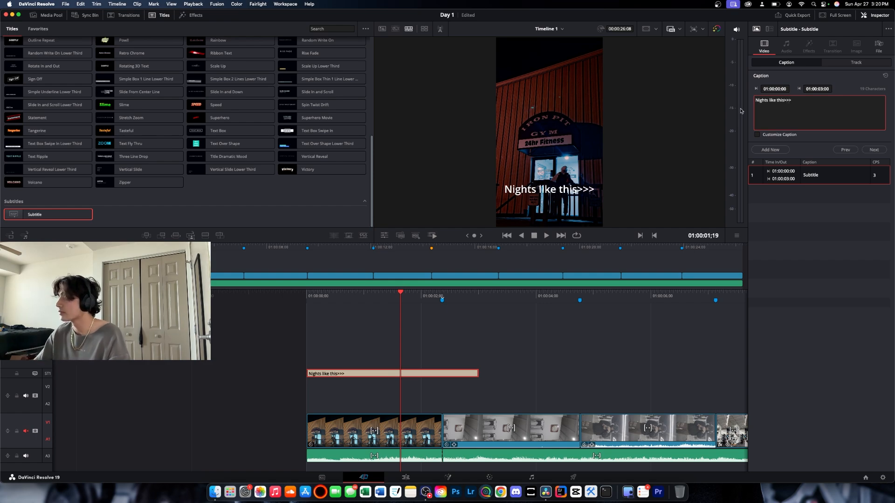
{"action": "left_click", "coordinate": [823, 299]}
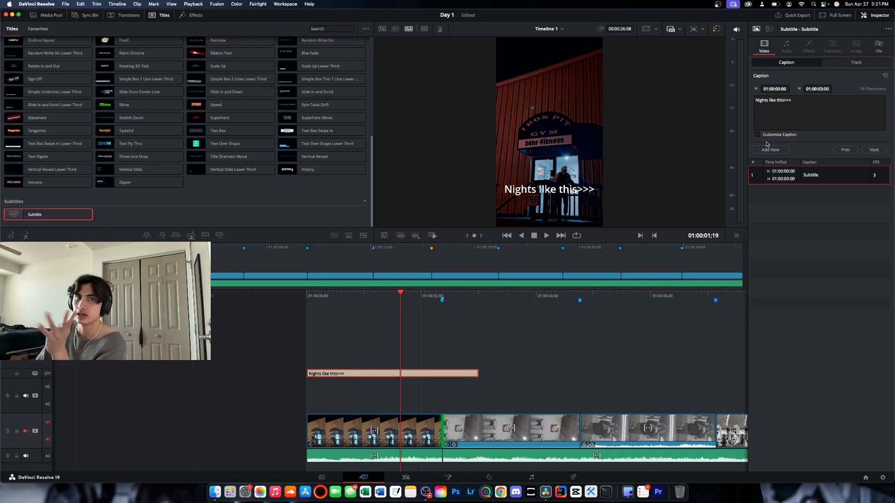
Raise the subtitle track's text on the frame by setting its Y position to 1153.
{"action": "left_click", "coordinate": [863, 62]}
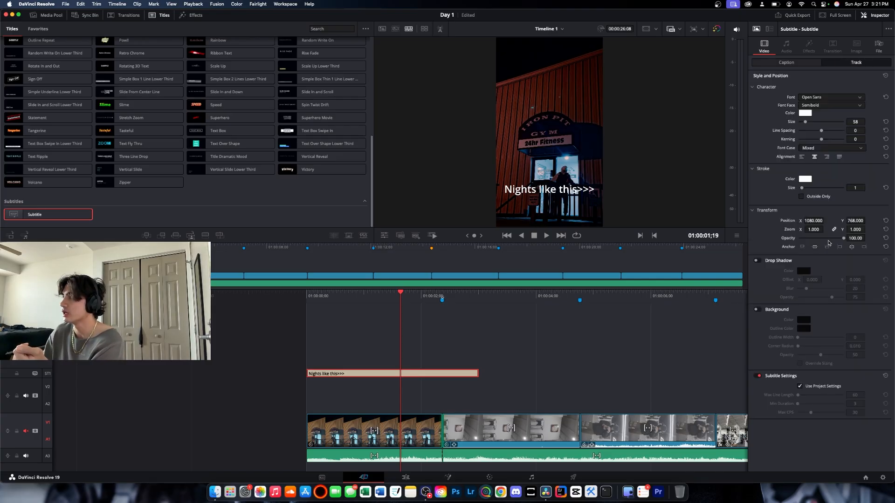
{"action": "mouse_move", "coordinate": [860, 222]}
{"action": "left_mouse_down"}
{"action": "mouse_move", "coordinate": [867, 221]}
{"action": "mouse_move", "coordinate": [846, 221]}
{"action": "left_mouse_up"}
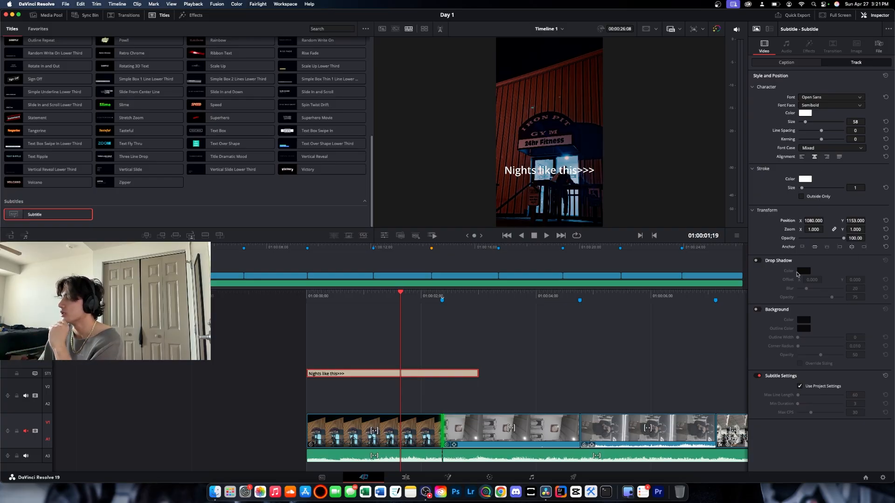
Enable a drop shadow on the subtitle track with X offset 9, blur 1 and opacity 100.
{"action": "left_click", "coordinate": [756, 260]}
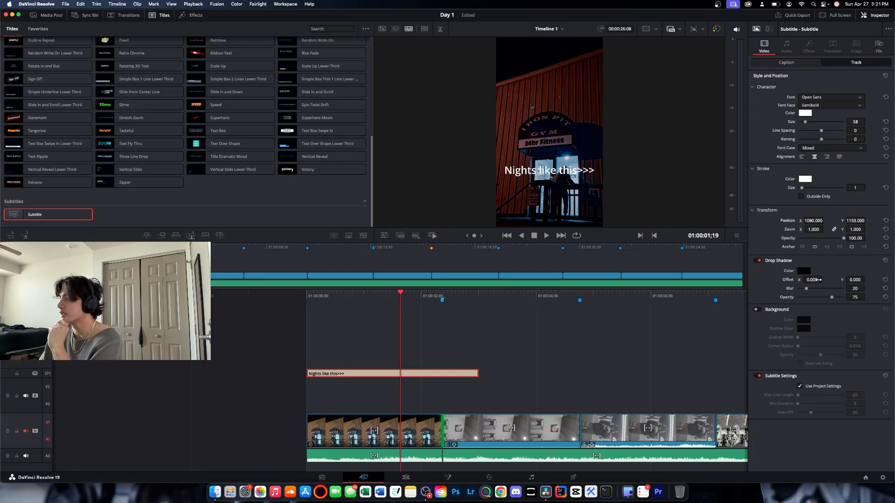
{"action": "left_click_drag", "start_coordinate": [818, 279], "coordinate": [871, 298]}
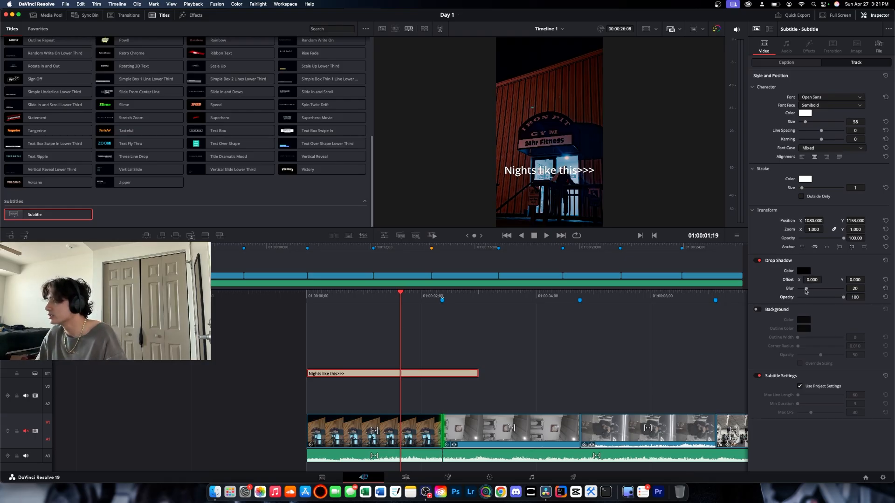
{"action": "left_click_drag", "start_coordinate": [807, 288], "coordinate": [764, 309]}
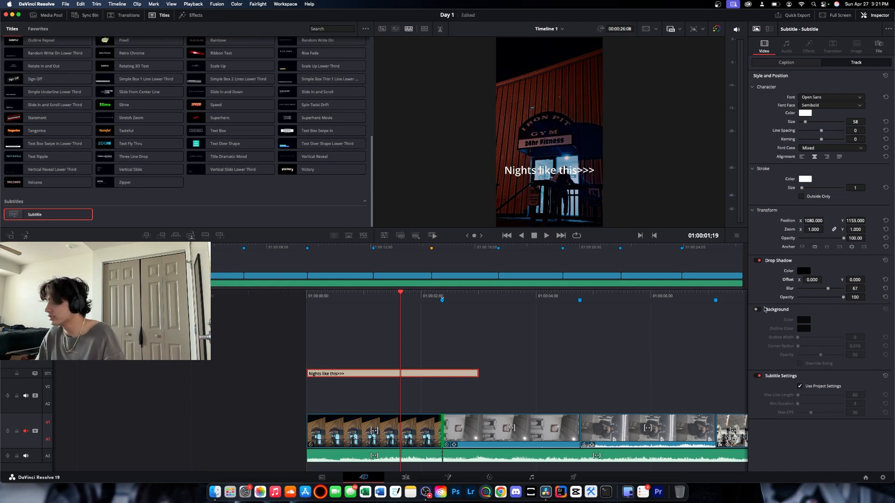
{"action": "left_click", "coordinate": [757, 261]}
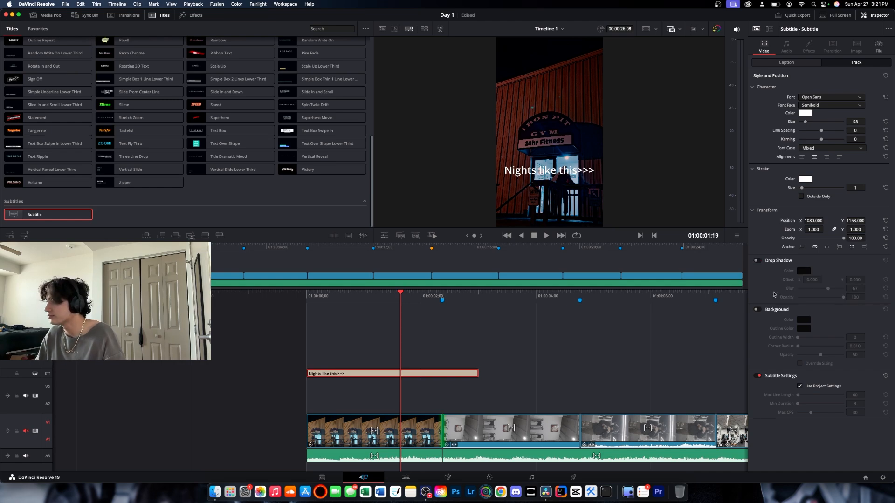
{"action": "left_click", "coordinate": [757, 261]}
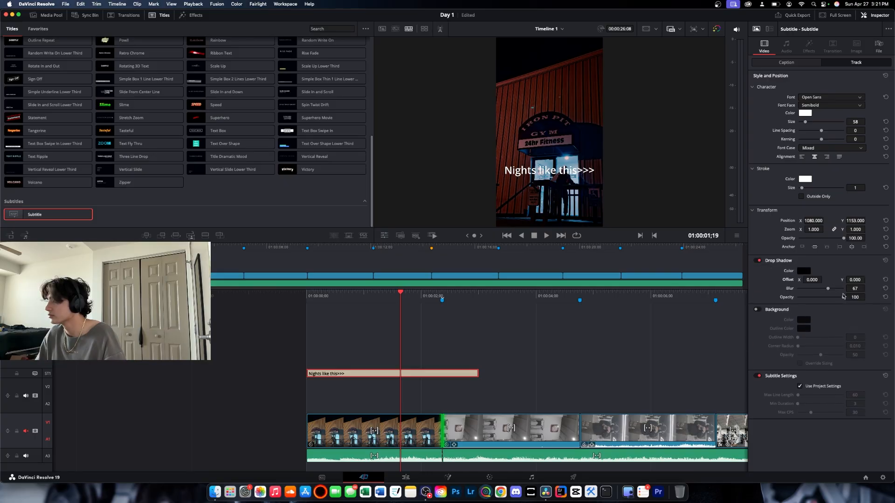
{"action": "left_click_drag", "start_coordinate": [828, 289], "coordinate": [824, 280]}
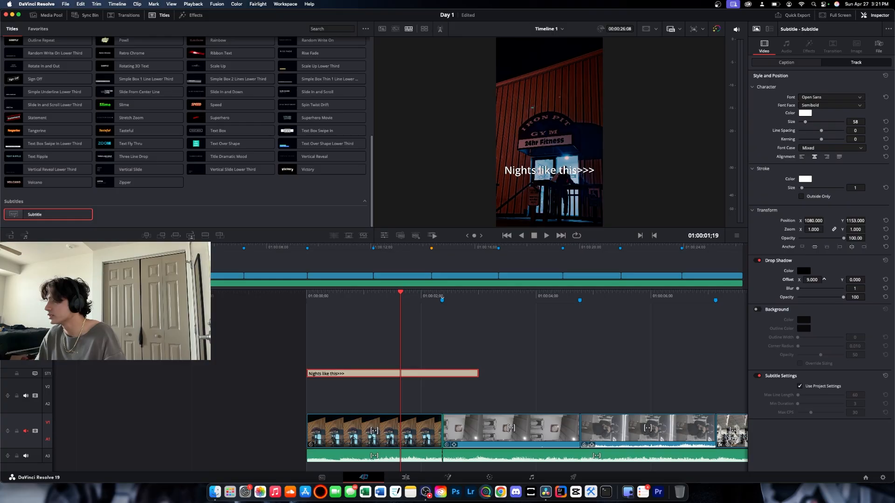
Thicken the subtitle lettering by setting the track's stroke size to 6.
{"action": "left_click", "coordinate": [758, 309]}
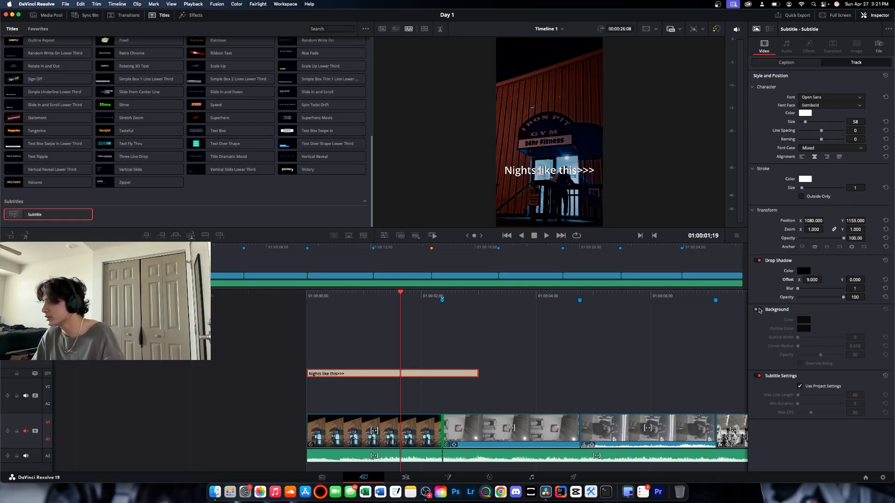
{"action": "left_click", "coordinate": [757, 311]}
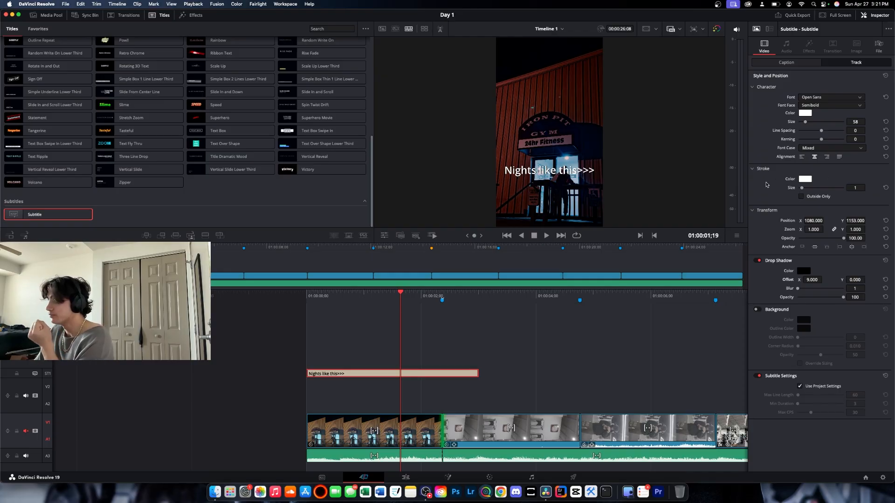
{"action": "left_click_drag", "start_coordinate": [801, 188], "coordinate": [816, 188]}
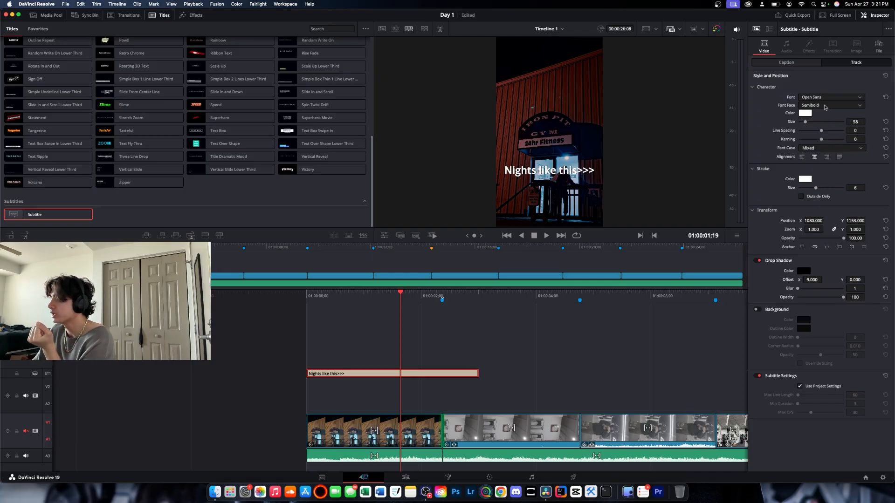
{"action": "left_click", "coordinate": [815, 88]}
{"action": "left_click", "coordinate": [835, 97]}
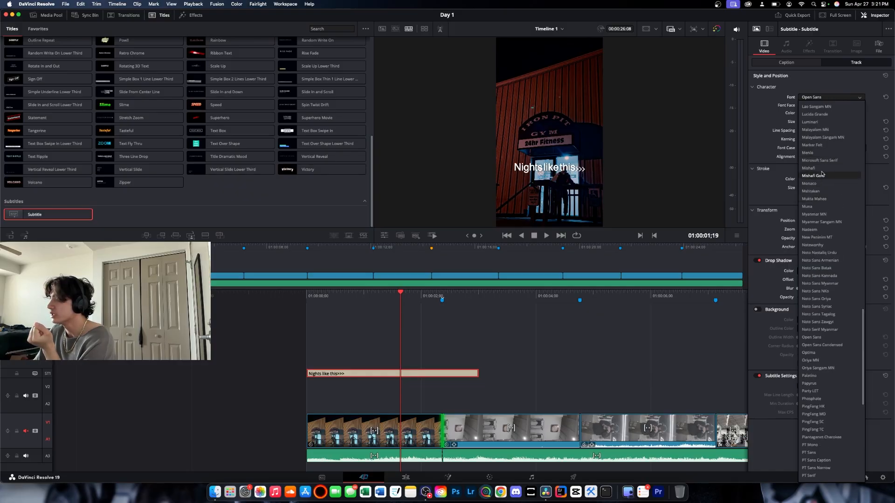
{"action": "left_click", "coordinate": [773, 121]}
{"action": "left_click", "coordinate": [834, 105]}
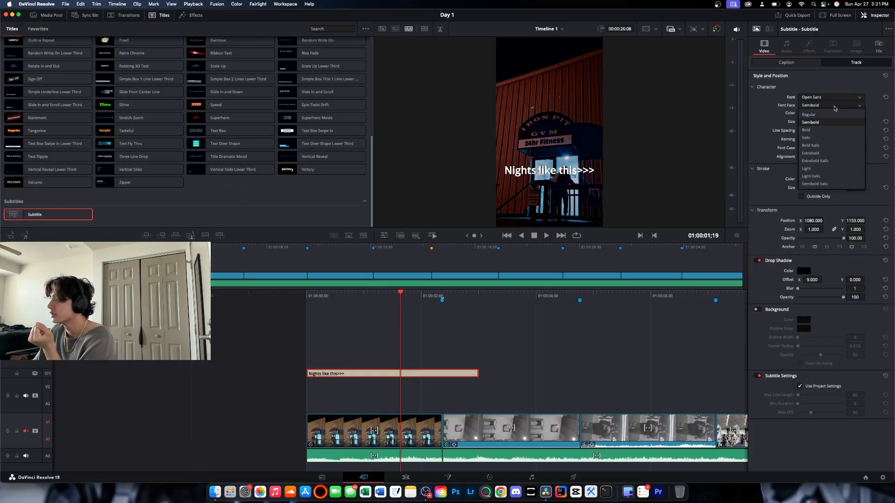
{"action": "left_click", "coordinate": [772, 118]}
Style the subtitle track's characters in All Caps with size 51 and line spacing 45.
{"action": "left_click_drag", "start_coordinate": [806, 123], "coordinate": [831, 131]}
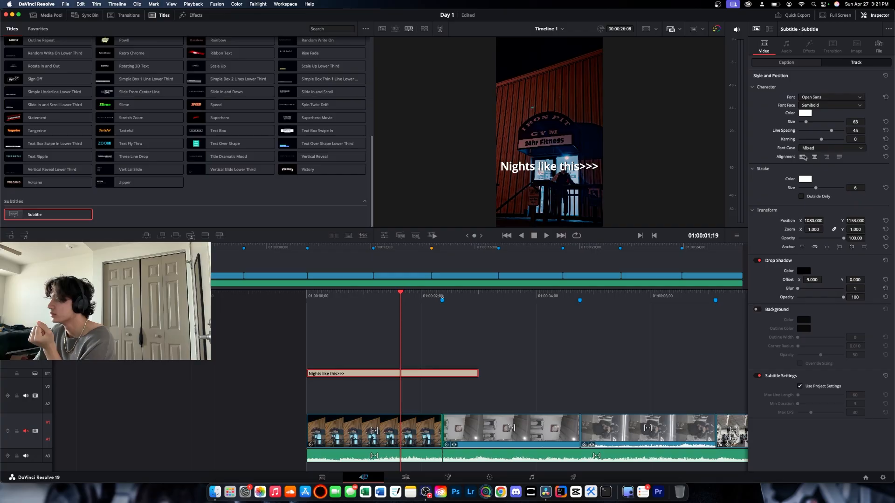
{"action": "left_click", "coordinate": [803, 158]}
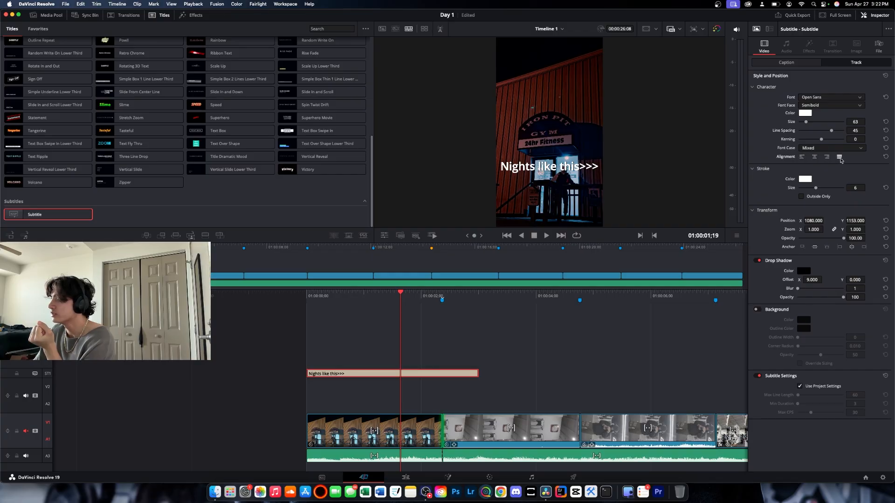
{"action": "left_click", "coordinate": [814, 149]}
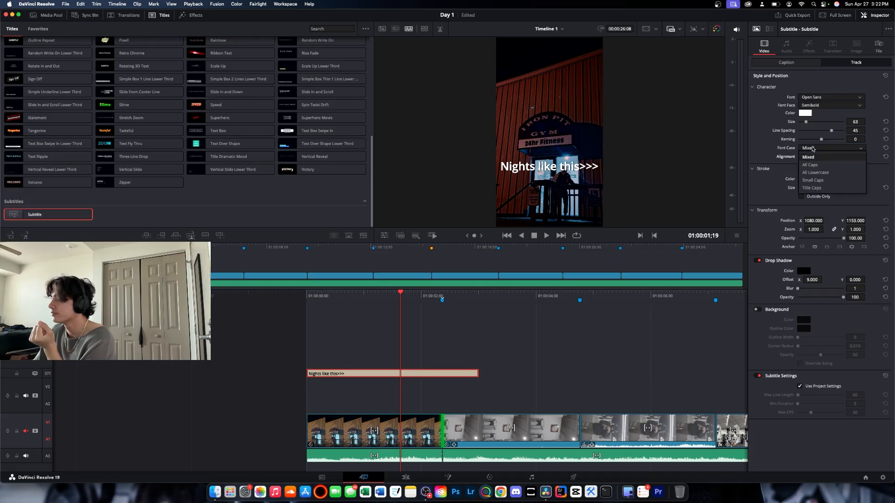
{"action": "left_click", "coordinate": [812, 165]}
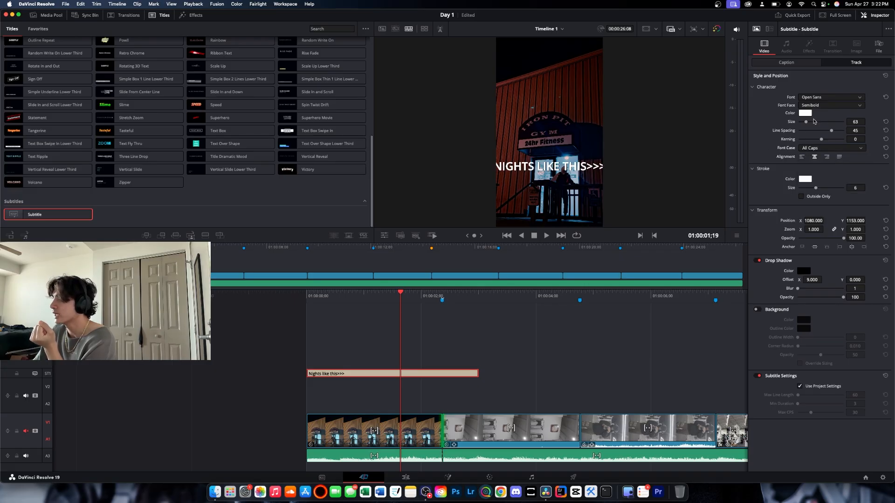
{"action": "left_click_drag", "start_coordinate": [806, 124], "coordinate": [805, 124]}
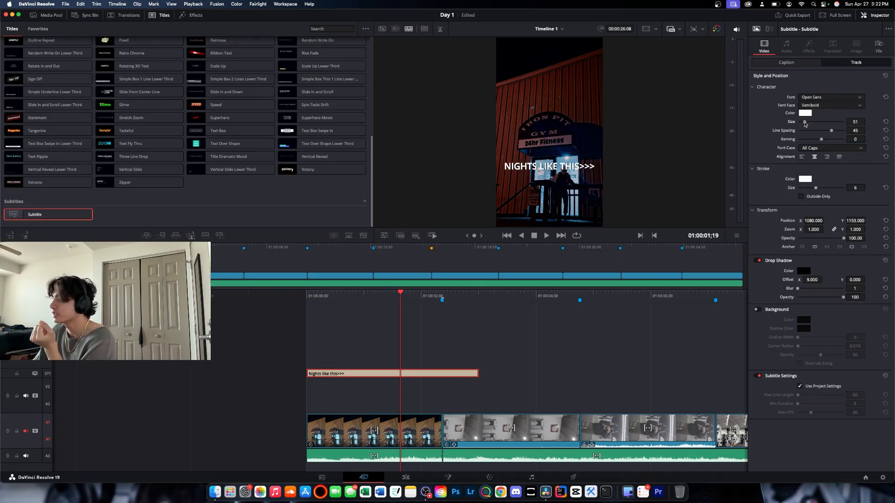
{"action": "left_click", "coordinate": [805, 114]}
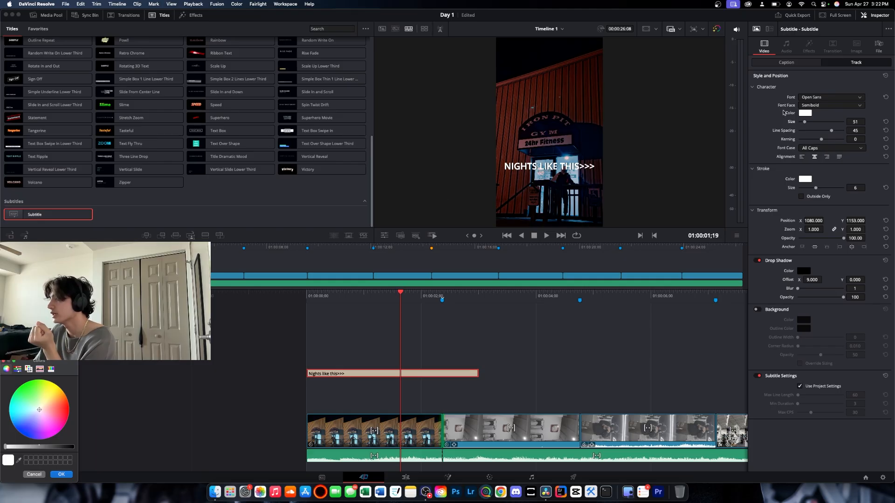
{"action": "left_click_drag", "start_coordinate": [55, 371], "coordinate": [488, 151]}
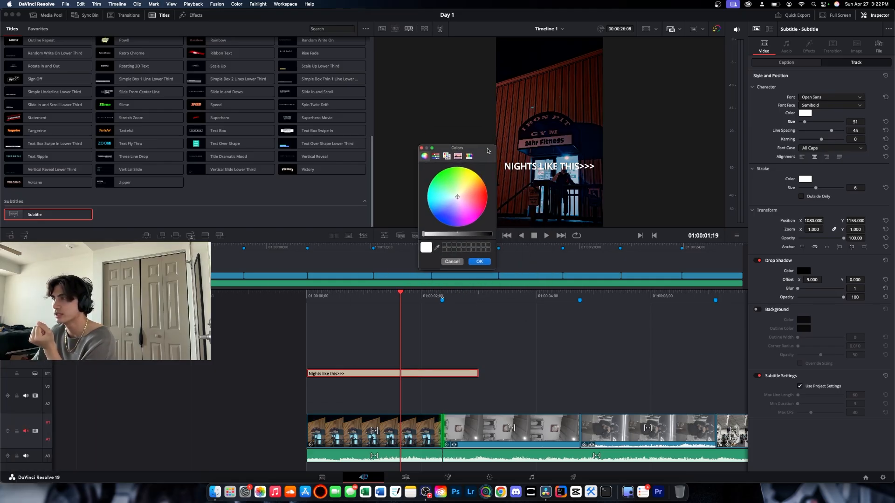
{"action": "left_click", "coordinate": [422, 149]}
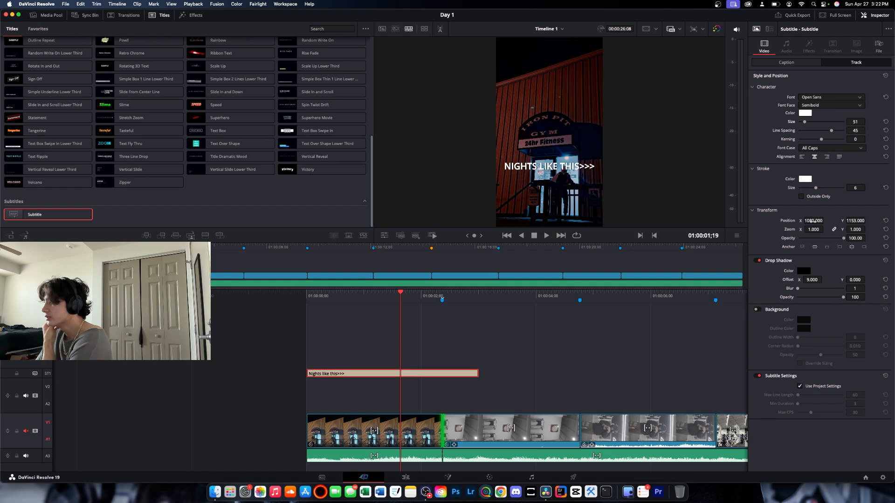
Set the subtitle track's X position to 1087, try the different anchor options, and return to the caption settings.
{"action": "left_click_drag", "start_coordinate": [813, 221], "coordinate": [811, 221]}
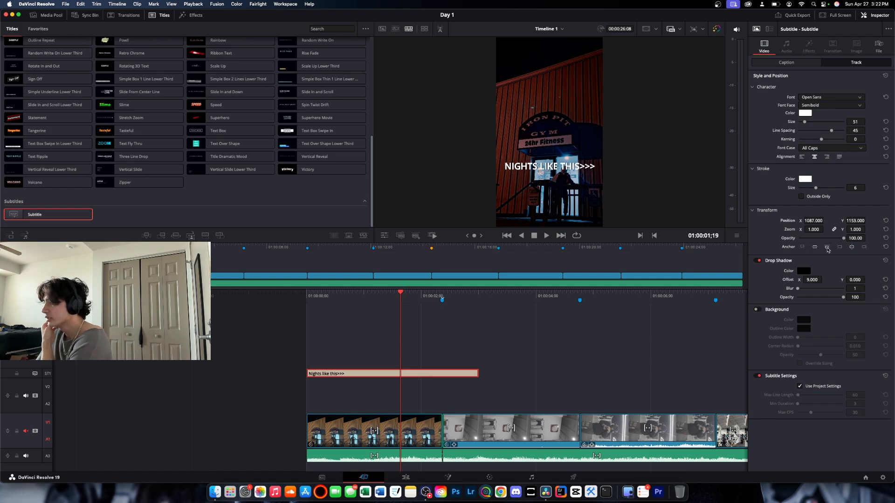
{"action": "left_click", "coordinate": [803, 247]}
{"action": "left_click", "coordinate": [814, 247]}
{"action": "left_click", "coordinate": [827, 247]}
{"action": "left_click", "coordinate": [839, 247]}
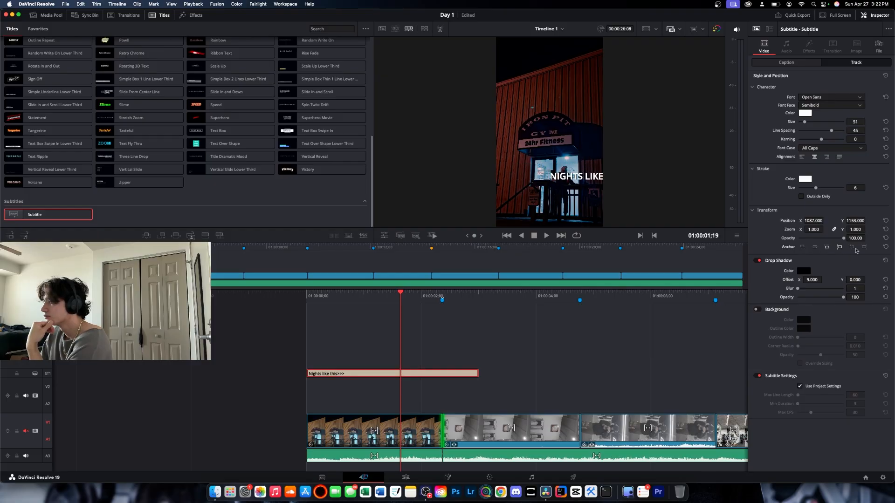
{"action": "left_click", "coordinate": [851, 247]}
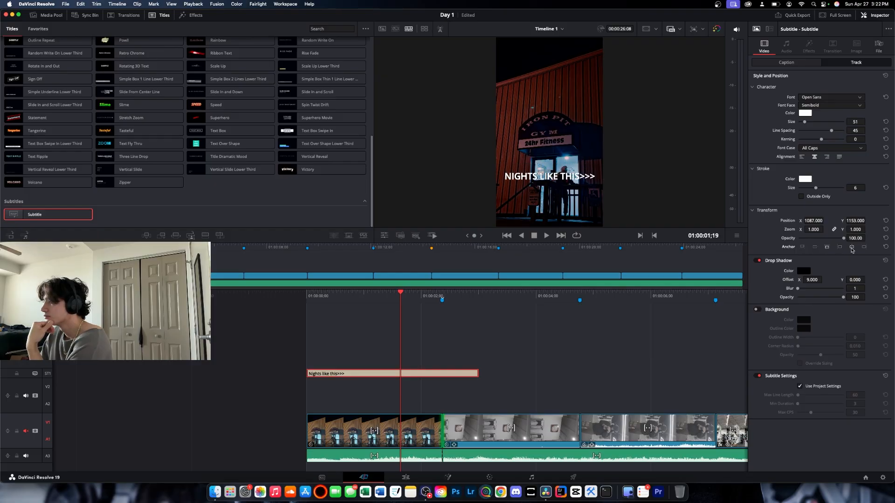
{"action": "left_click", "coordinate": [814, 247]}
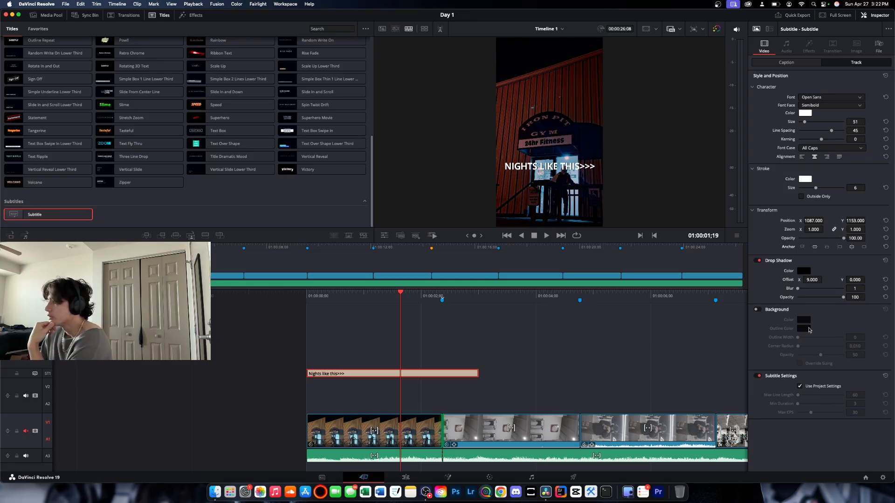
{"action": "left_click", "coordinate": [787, 62]}
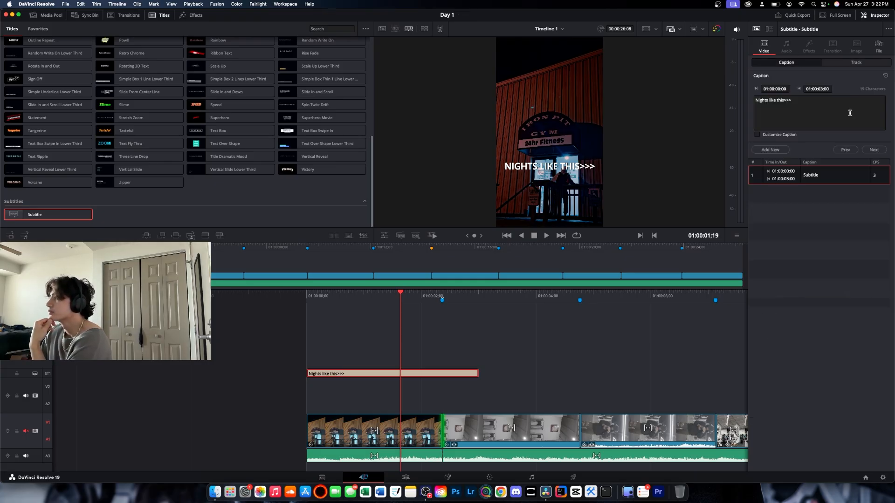
Enable caption customization for the "Nights like this>>>" subtitle and look through the available font families.
{"action": "left_click", "coordinate": [757, 135]}
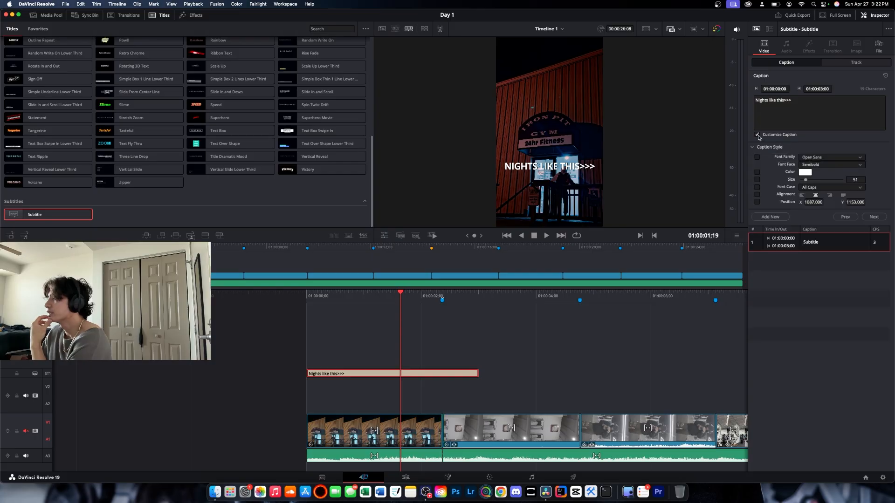
{"action": "left_click", "coordinate": [829, 160]}
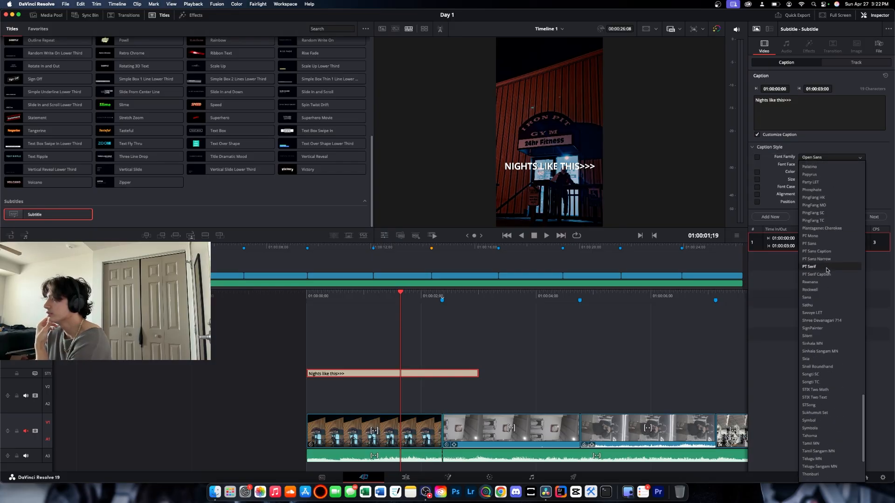
{"action": "left_click", "coordinate": [798, 196]}
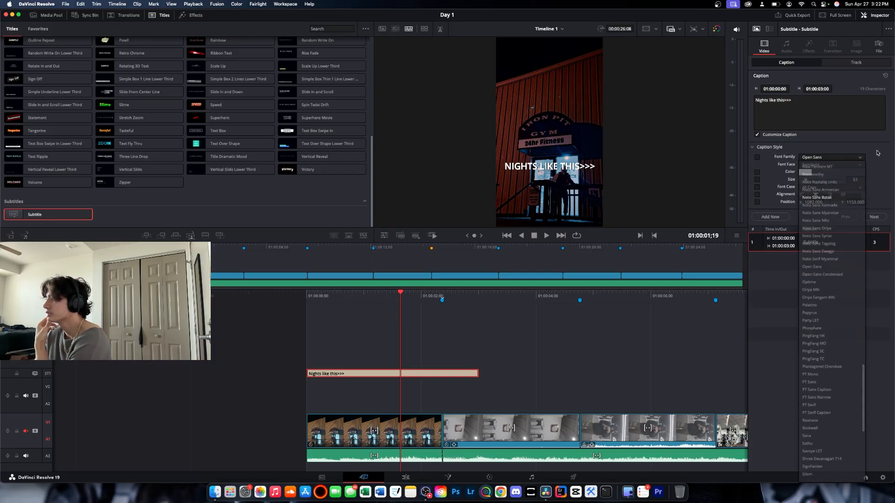
Try adding a second caption at the playhead after "Nights like this>>>", and delete the new caption.
{"action": "left_click", "coordinate": [771, 218]}
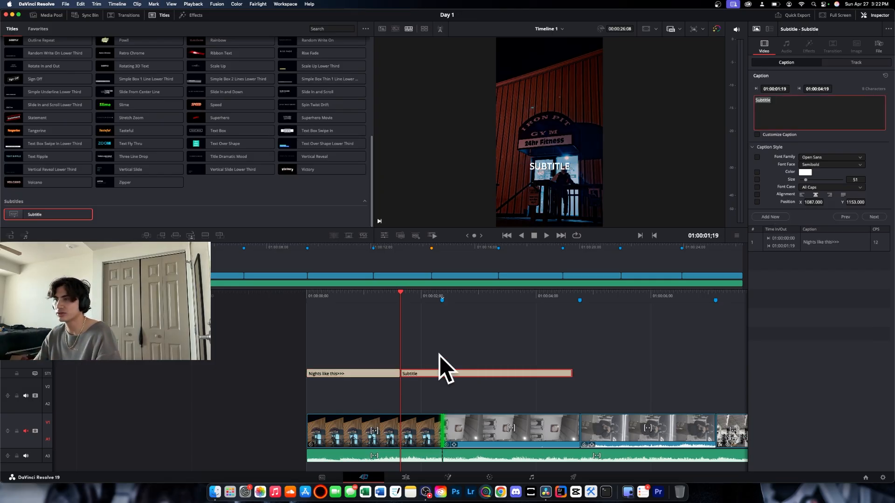
{"action": "left_click", "coordinate": [438, 374]}
{"action": "key", "text": "Delete"}
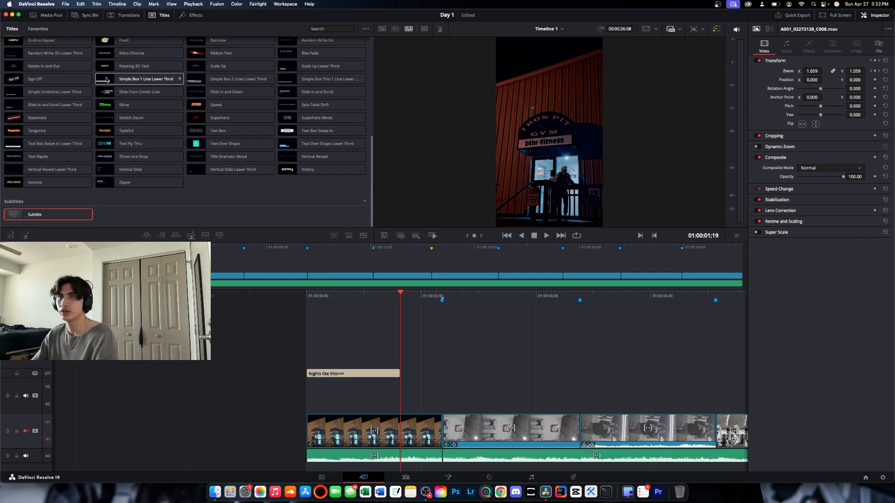
Browse the standard and Fusion title templates, previewing them as alternatives to the subtitle.
{"action": "scroll", "coordinate": [28, 144], "scroll_direction": "up", "scroll_amount": 15}
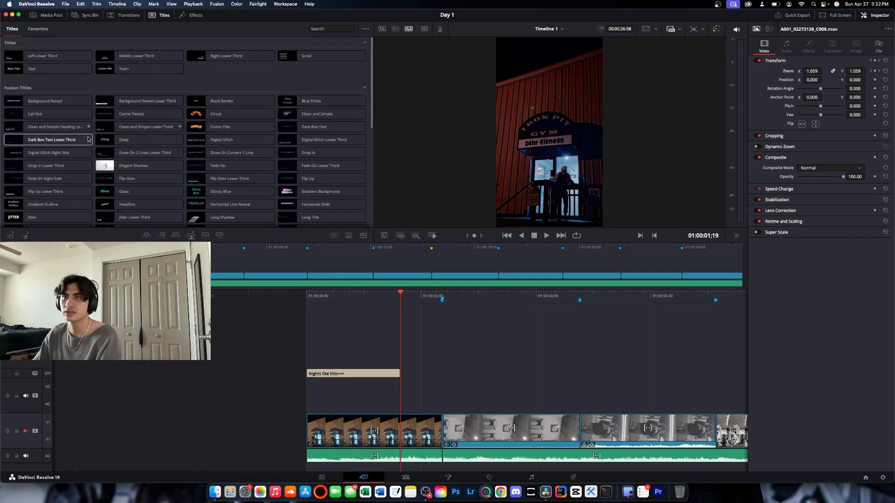
{"action": "left_click", "coordinate": [47, 115]}
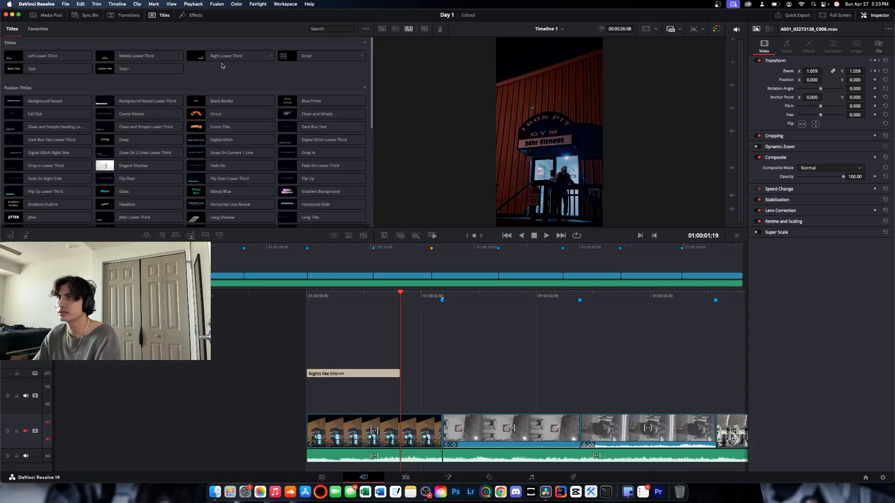
{"action": "scroll", "coordinate": [106, 220], "scroll_direction": "down", "scroll_amount": 10}
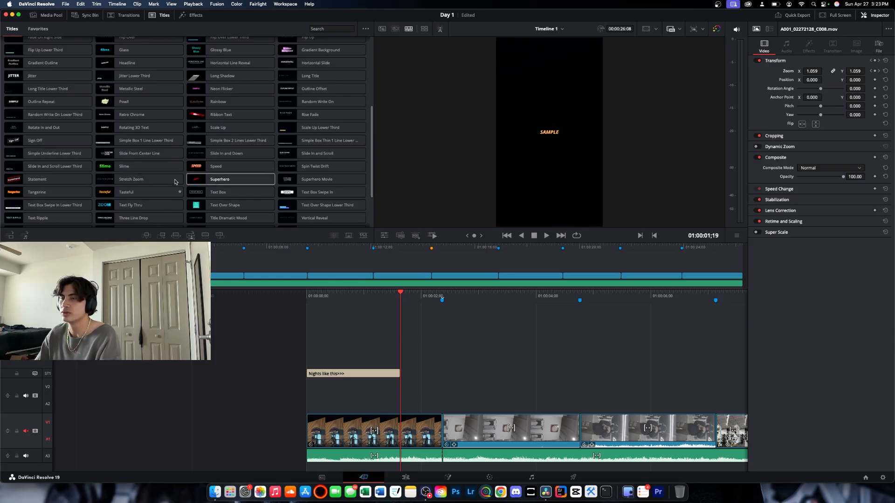
{"action": "scroll", "coordinate": [175, 182], "scroll_direction": "up", "scroll_amount": 6}
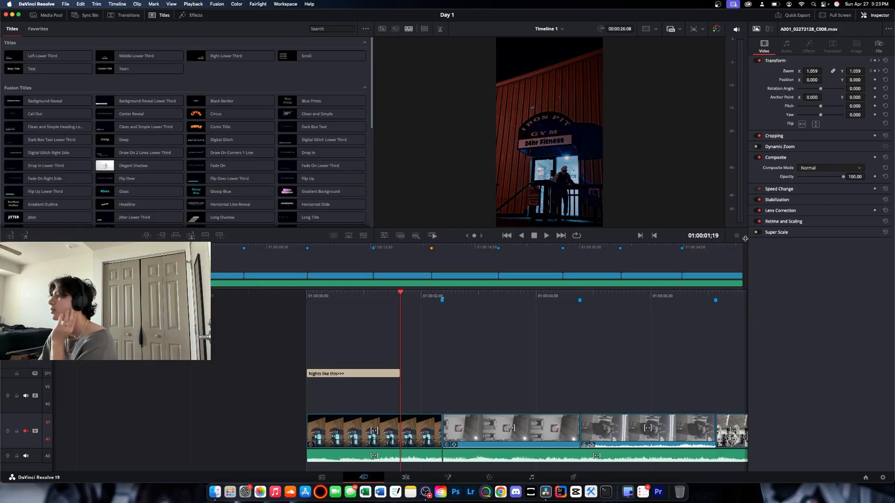
Extend the "Nights like this>>>" subtitle to 01:00:02:18, split it at the playhead, and delete the second part.
{"action": "left_click", "coordinate": [355, 374]}
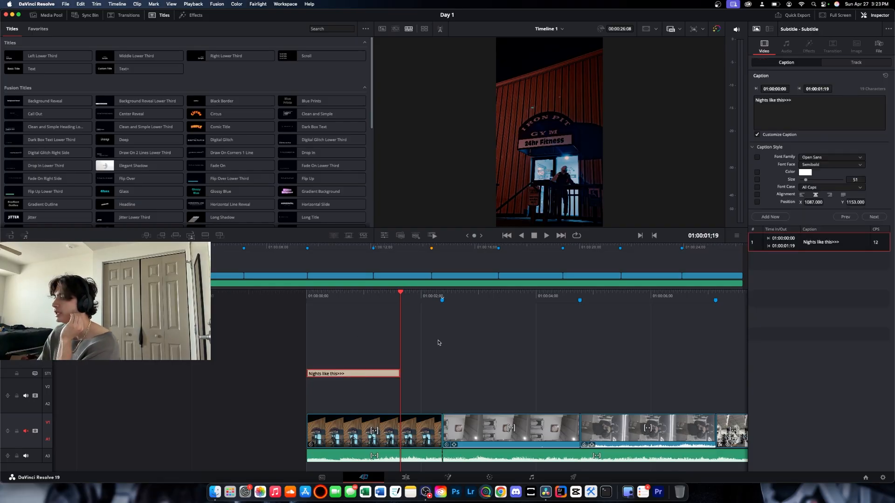
{"action": "left_click_drag", "start_coordinate": [397, 374], "coordinate": [449, 371]}
{"action": "left_click", "coordinate": [404, 373]}
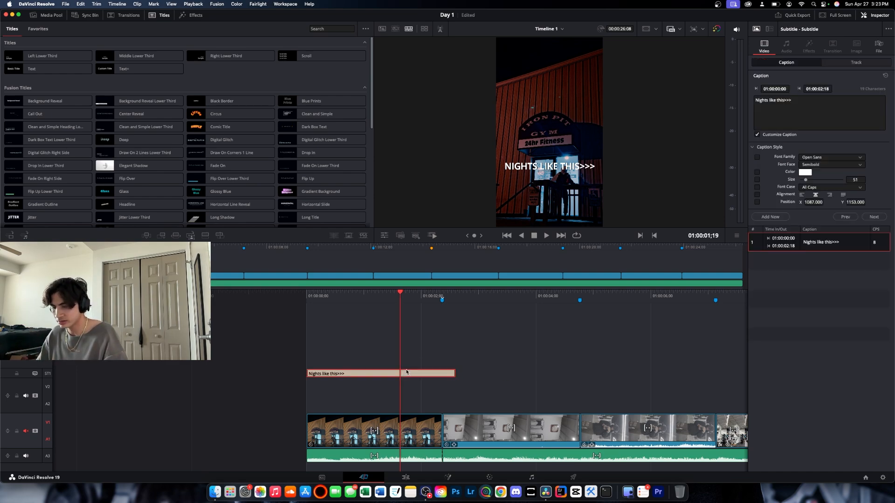
{"action": "key", "text": "super+b"}
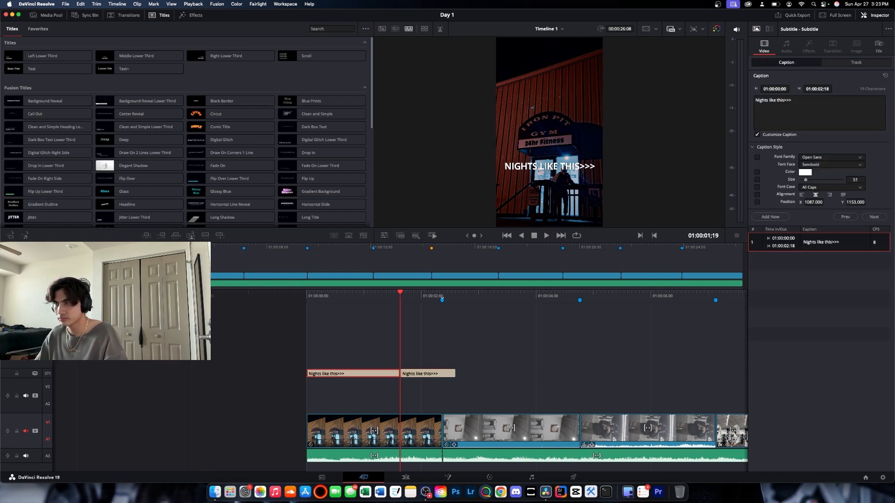
{"action": "left_click", "coordinate": [405, 372]}
{"action": "key", "text": "Delete"}
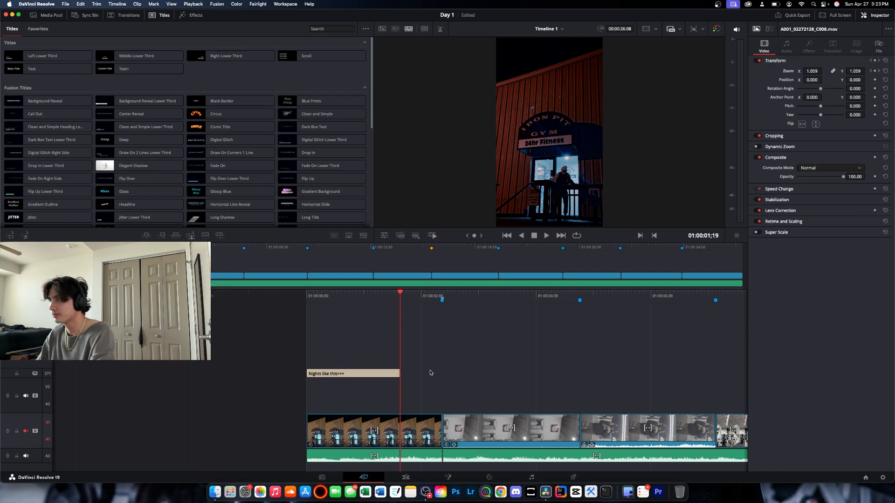
Delete the remaining "Nights like this>>>" subtitle from the timeline and save the project.
{"action": "left_click", "coordinate": [362, 372]}
{"action": "key", "text": "Delete"}
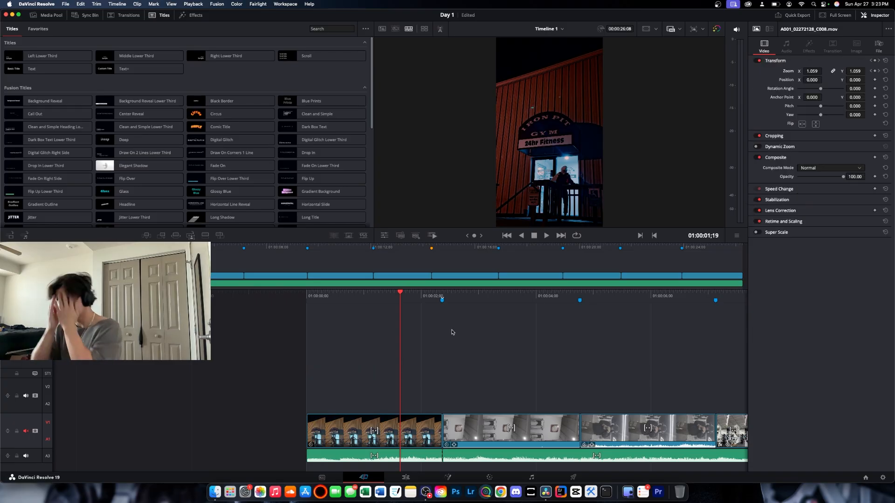
{"action": "key", "text": "super+s"}
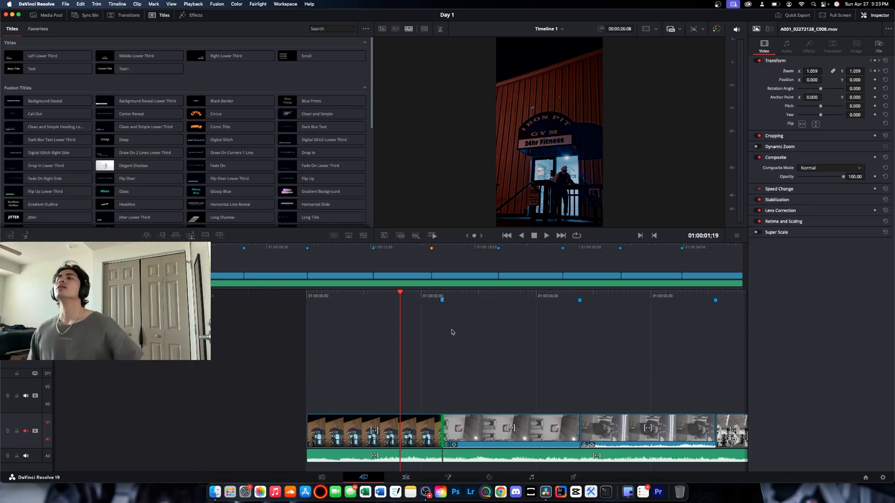
Open the video effects library and play the edit through to the pulldown machine clip at 01:00:15:06.
{"action": "left_click", "coordinate": [190, 16]}
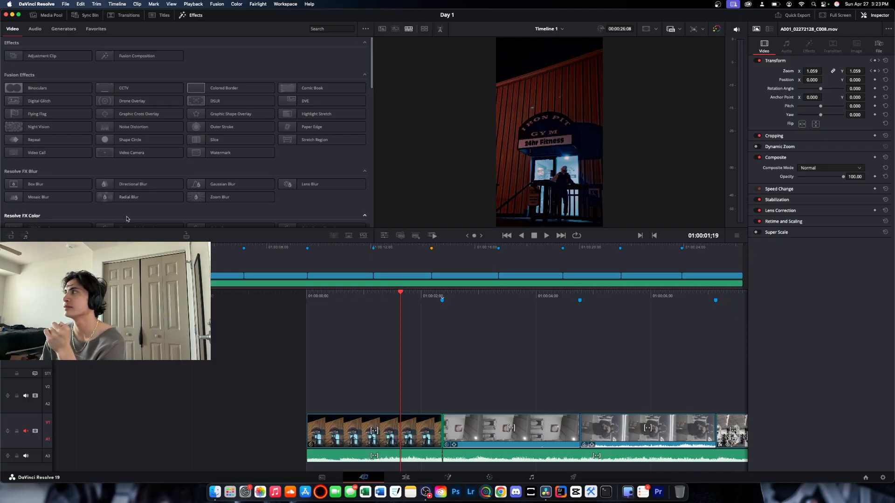
{"action": "key", "text": "space"}
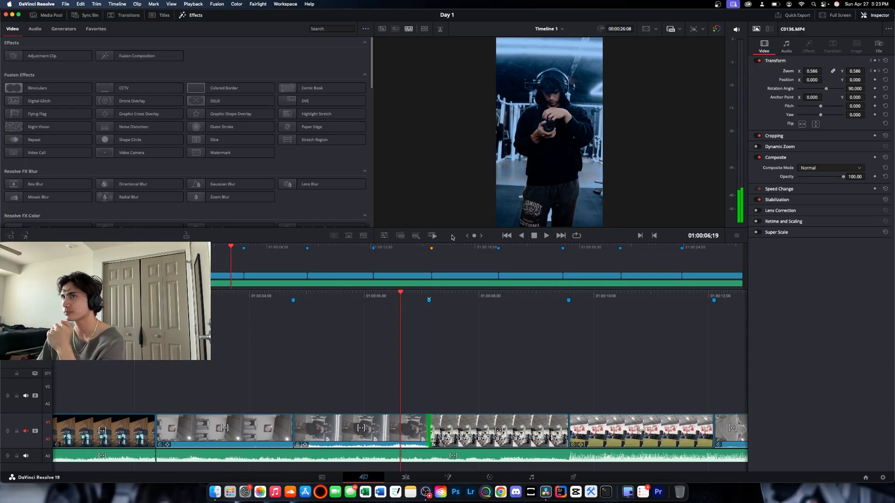
{"action": "key", "text": "space"}
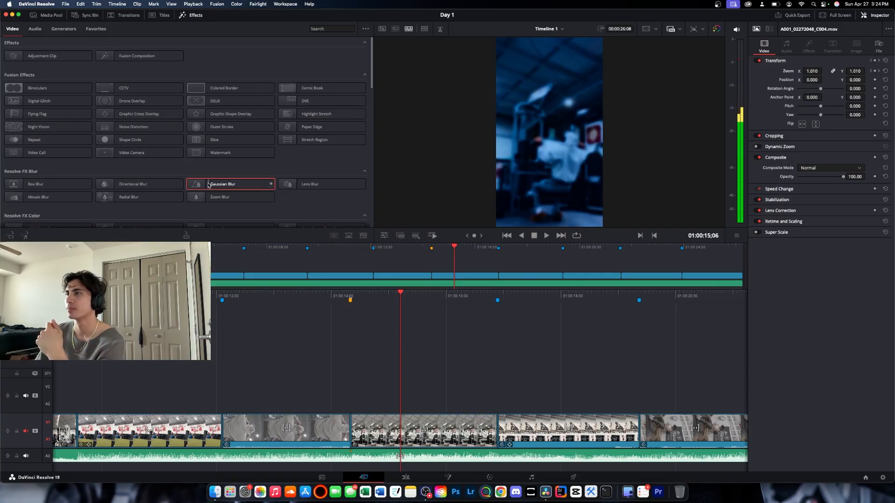
Try a Gaussian Blur on the pulldown machine clip, examine its border and horizontal channel settings, and undo the effect.
{"action": "left_click_drag", "start_coordinate": [208, 185], "coordinate": [477, 438]}
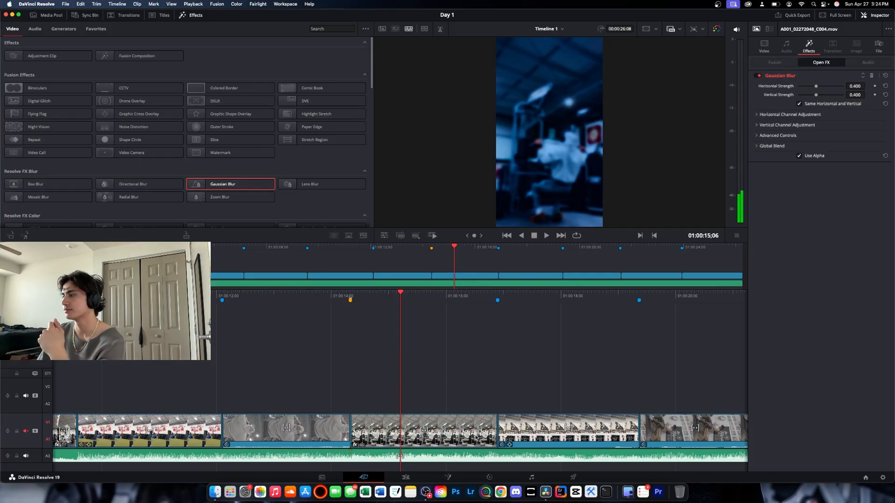
{"action": "left_click", "coordinate": [477, 438]}
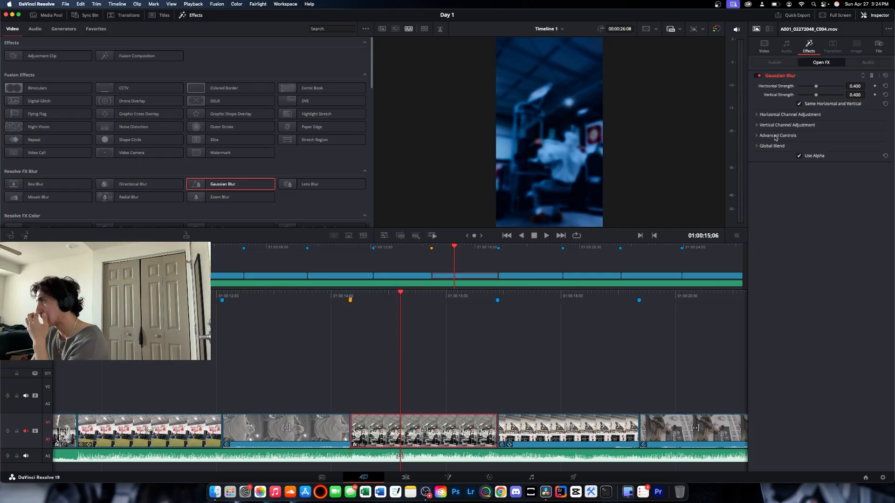
{"action": "left_click", "coordinate": [756, 136]}
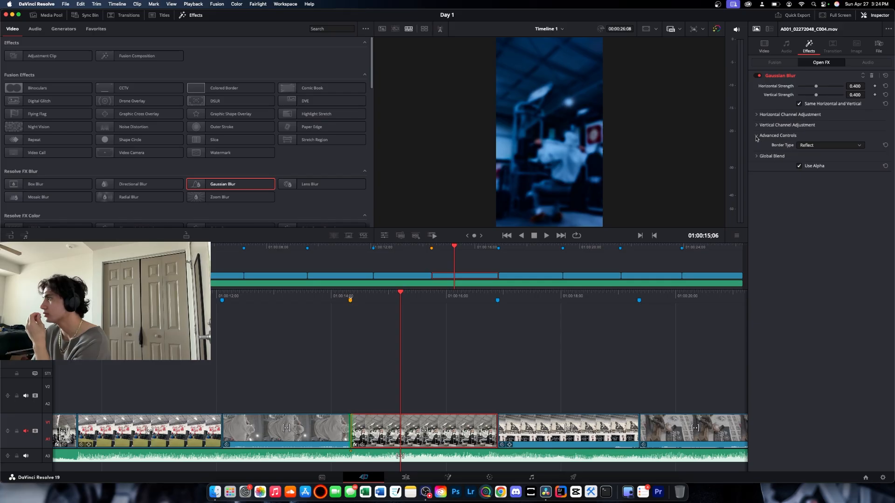
{"action": "left_click", "coordinate": [807, 146]}
{"action": "left_click", "coordinate": [823, 149]}
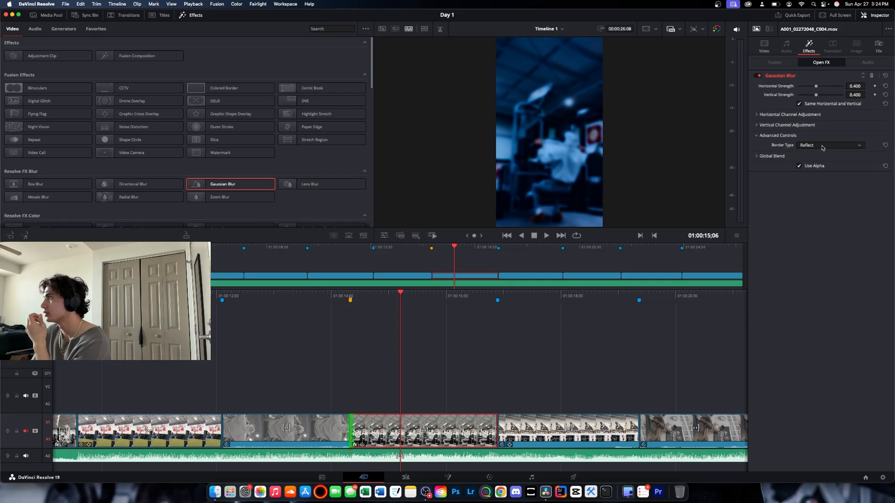
{"action": "left_click", "coordinate": [755, 137]}
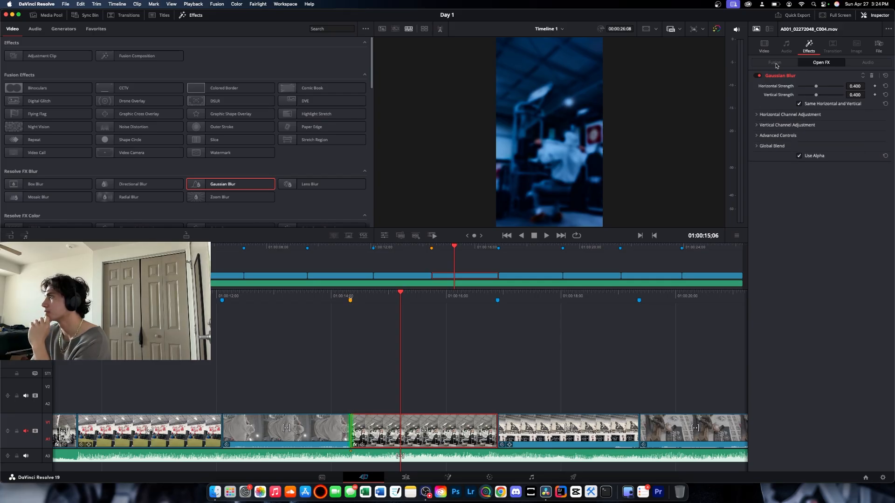
{"action": "left_click", "coordinate": [756, 115]}
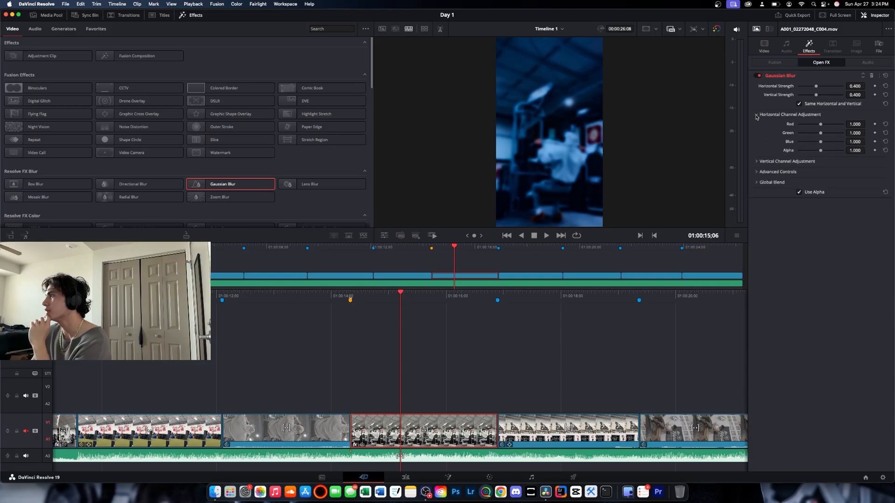
{"action": "left_click", "coordinate": [756, 116]}
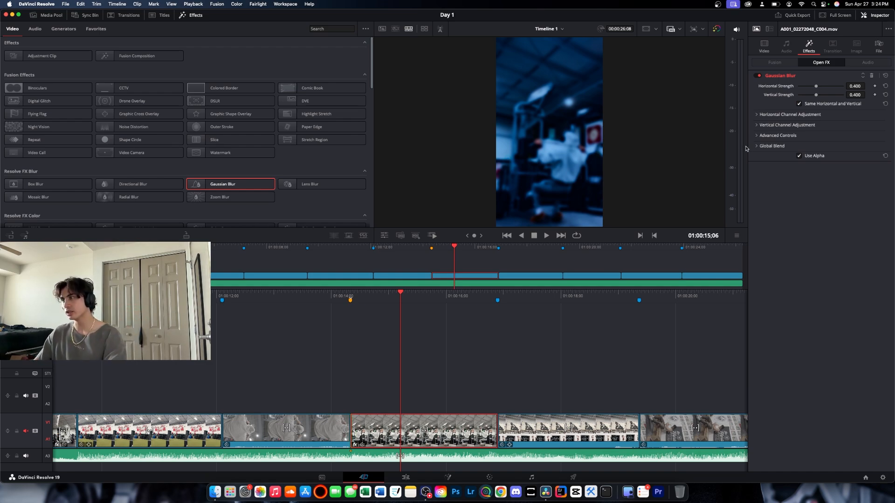
{"action": "key", "text": "super+z"}
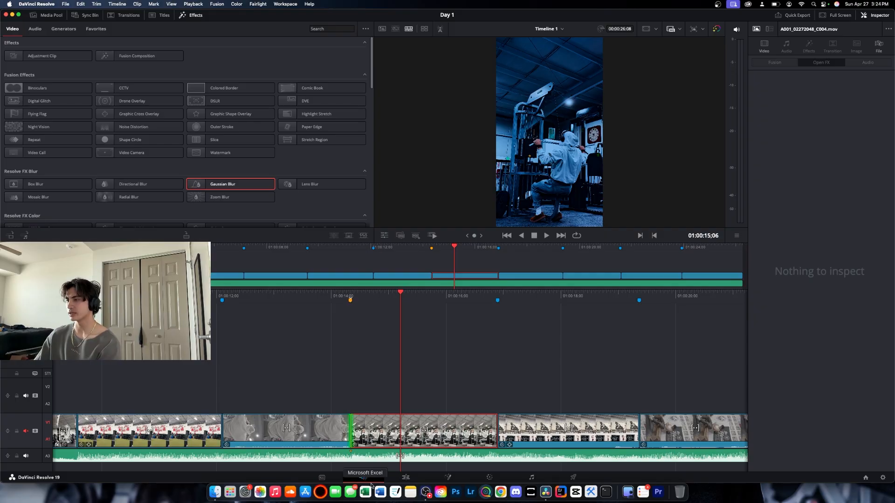
{"action": "left_click", "coordinate": [448, 477]}
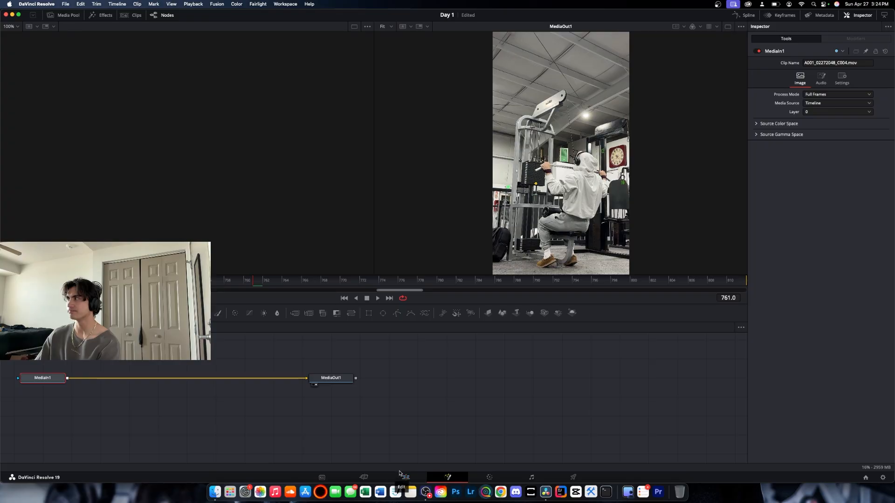
{"action": "left_click", "coordinate": [403, 476]}
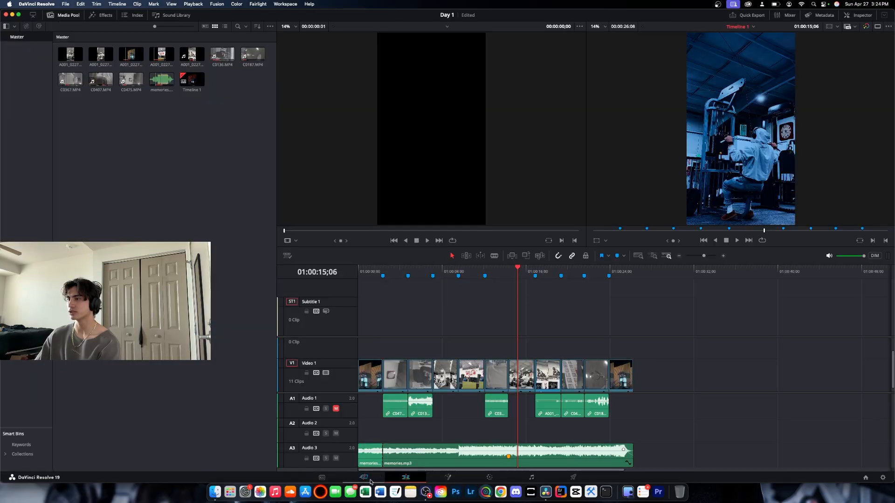
{"action": "left_click", "coordinate": [370, 481]}
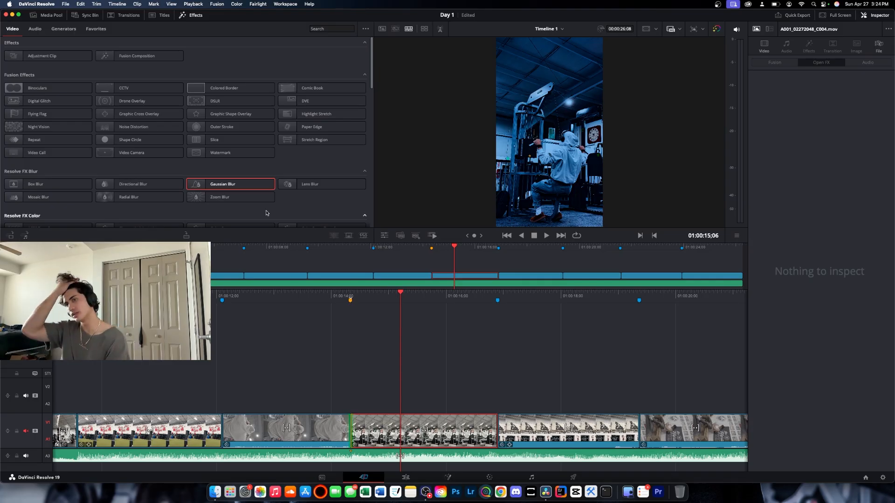
Browse the video effects library from the blur and color categories through to the warp effects, previewing them on the pulldown machine clip.
{"action": "scroll", "coordinate": [261, 200], "scroll_direction": "down", "scroll_amount": 4}
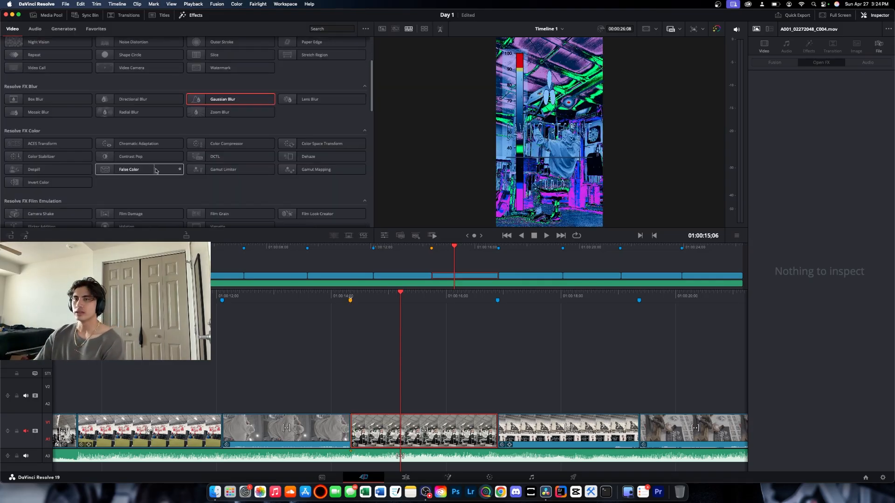
{"action": "scroll", "coordinate": [244, 181], "scroll_direction": "down", "scroll_amount": 1}
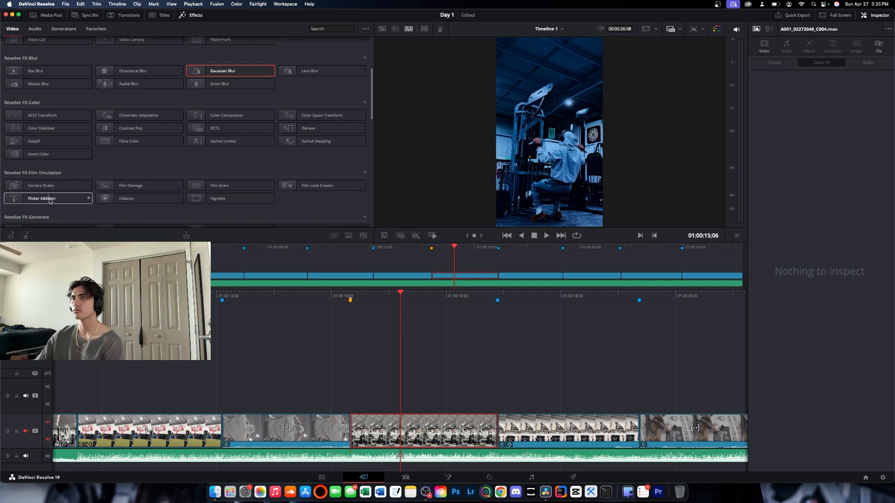
{"action": "scroll", "coordinate": [154, 199], "scroll_direction": "up", "scroll_amount": 5}
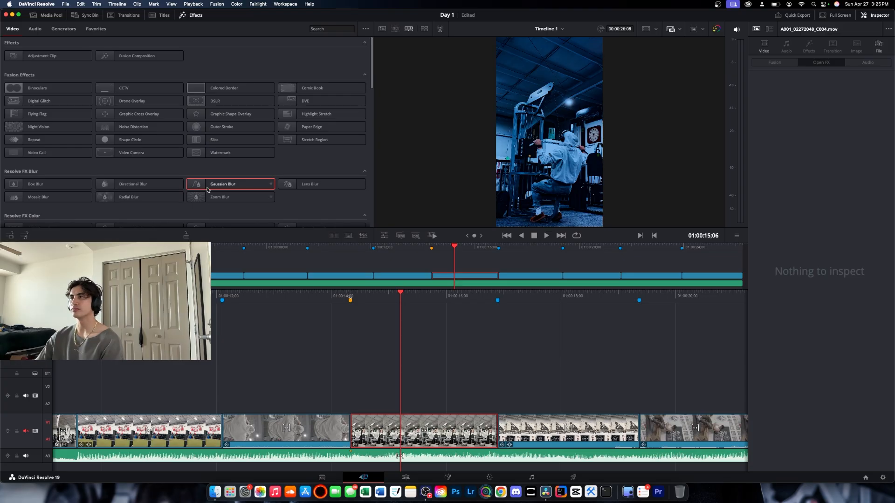
{"action": "scroll", "coordinate": [290, 189], "scroll_direction": "down", "scroll_amount": 4}
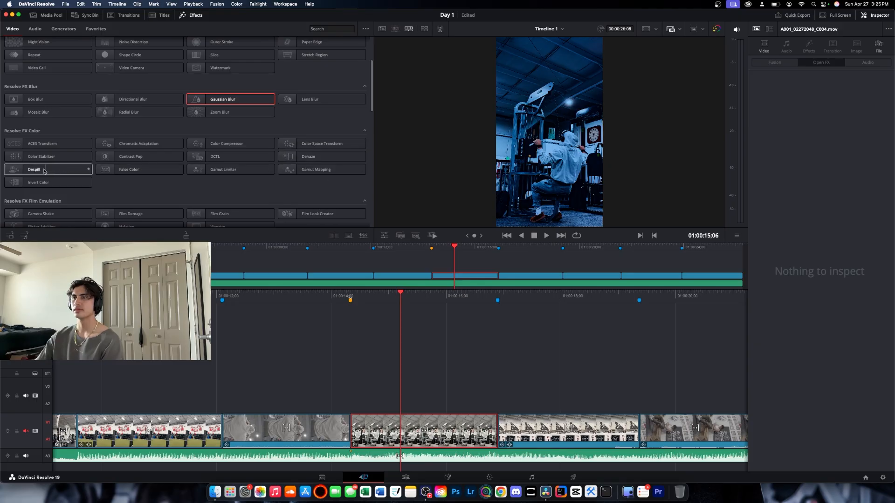
{"action": "scroll", "coordinate": [35, 187], "scroll_direction": "down", "scroll_amount": 3}
{"action": "scroll", "coordinate": [129, 183], "scroll_direction": "down", "scroll_amount": 5}
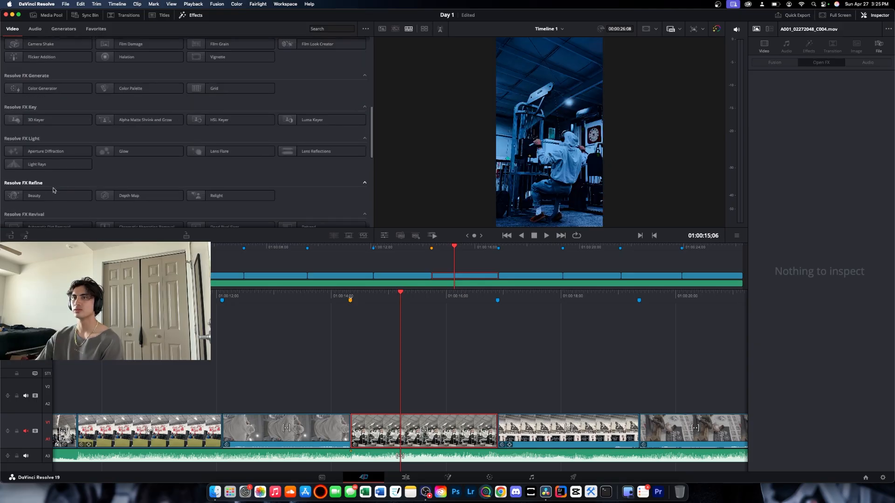
{"action": "scroll", "coordinate": [51, 186], "scroll_direction": "down", "scroll_amount": 15}
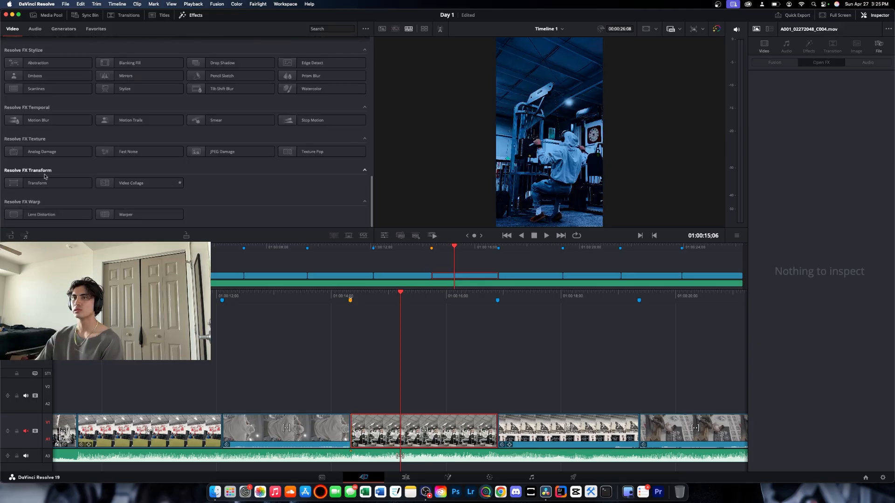
Look through the video effects library again, then open the video transitions library.
{"action": "scroll", "coordinate": [281, 197], "scroll_direction": "up", "scroll_amount": 10}
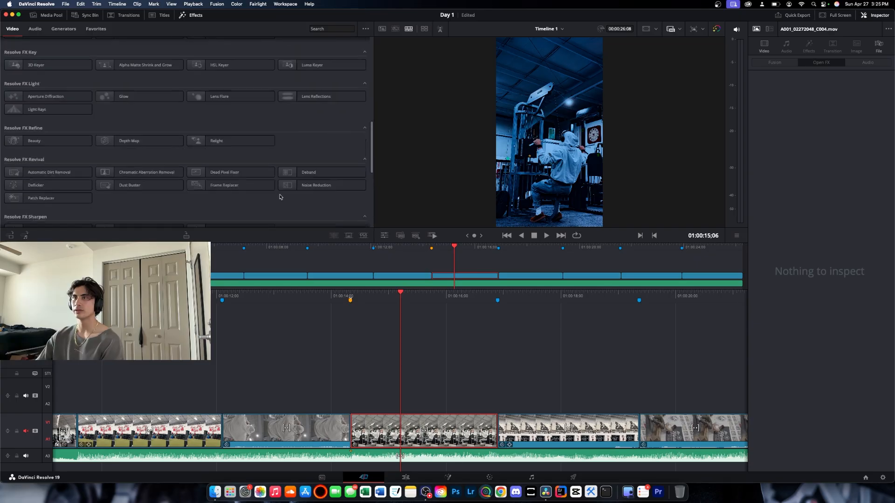
{"action": "scroll", "coordinate": [280, 197], "scroll_direction": "up", "scroll_amount": 10}
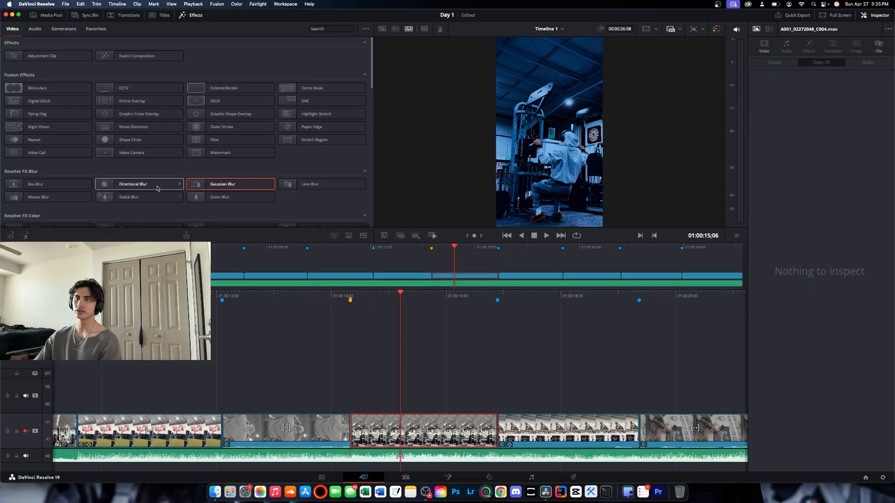
{"action": "scroll", "coordinate": [99, 163], "scroll_direction": "down", "scroll_amount": 4}
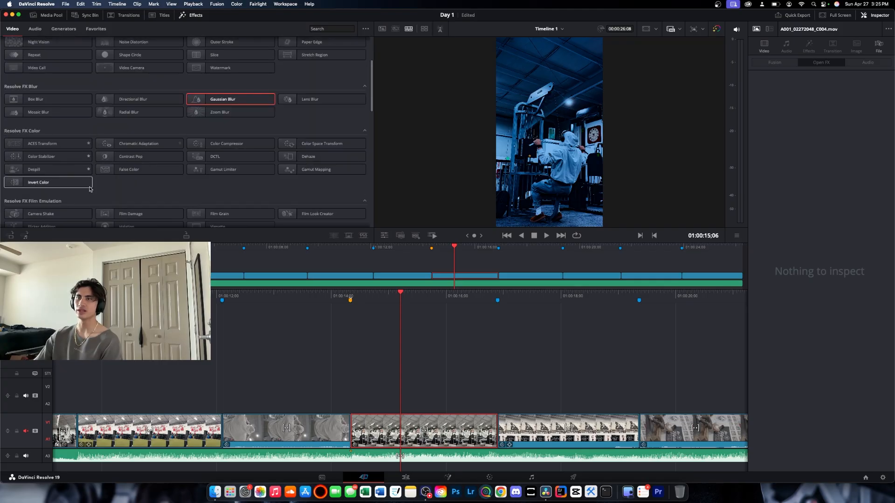
{"action": "scroll", "coordinate": [210, 181], "scroll_direction": "up", "scroll_amount": 4}
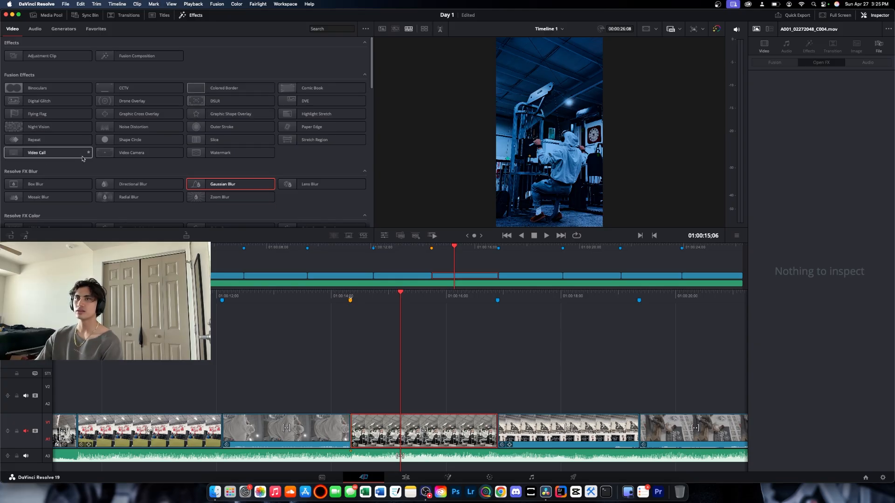
{"action": "scroll", "coordinate": [83, 156], "scroll_direction": "down", "scroll_amount": 3}
{"action": "scroll", "coordinate": [149, 182], "scroll_direction": "down", "scroll_amount": 1}
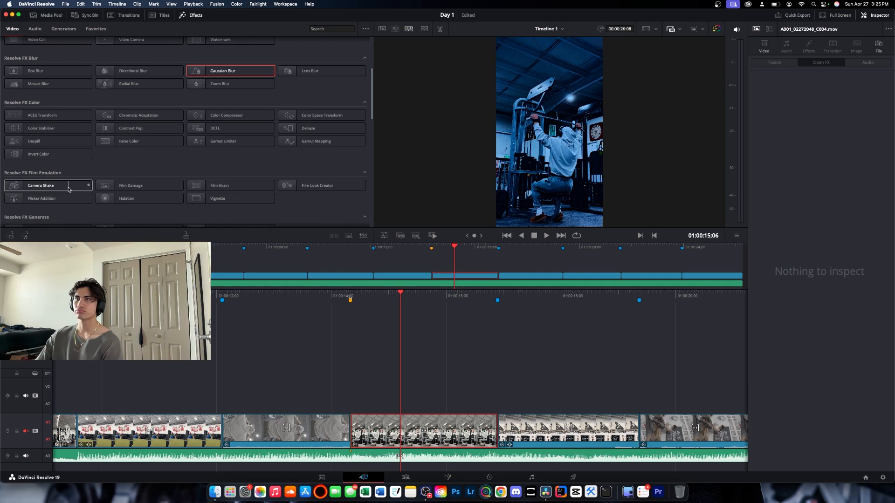
{"action": "left_click", "coordinate": [35, 29]}
{"action": "left_click", "coordinate": [129, 16]}
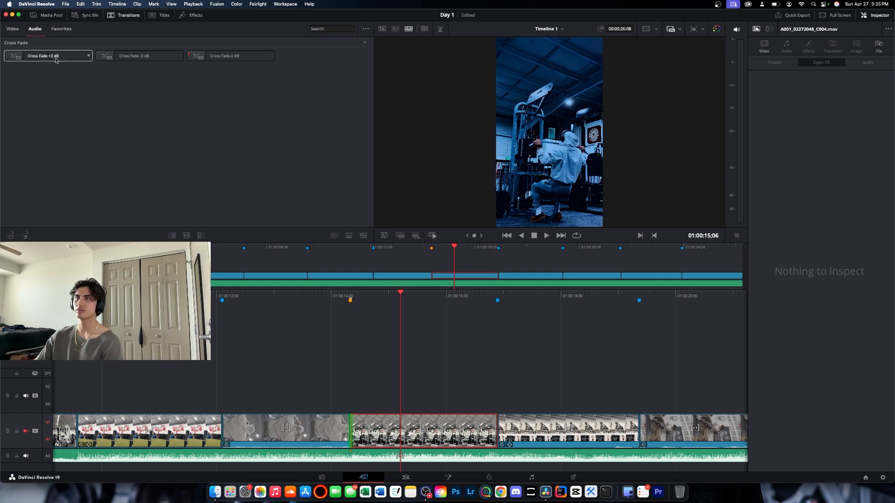
{"action": "left_click", "coordinate": [12, 28]}
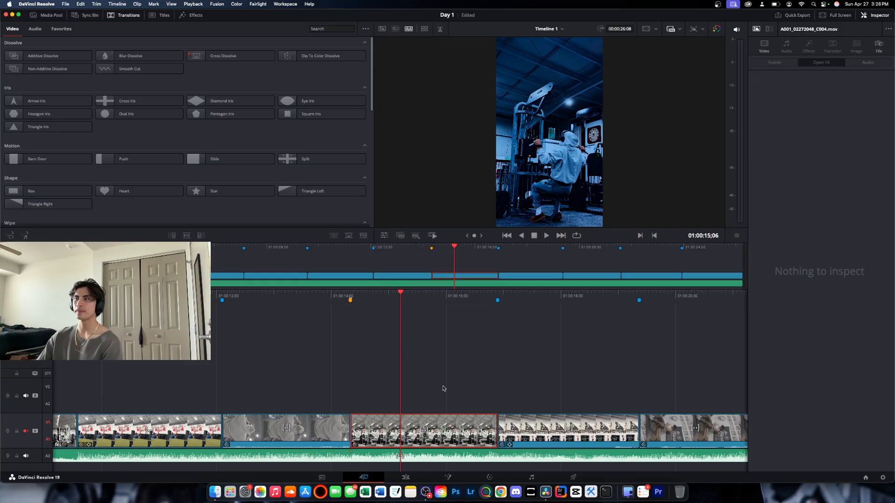
Select the closing Iron Pit Gym clip and add a Composite keyframe at 01:00:25:13, collapsing the cropping and dynamic zoom settings.
{"action": "left_click_drag", "start_coordinate": [665, 295], "coordinate": [81, 297]}
{"action": "left_click_drag", "start_coordinate": [452, 296], "coordinate": [448, 297]}
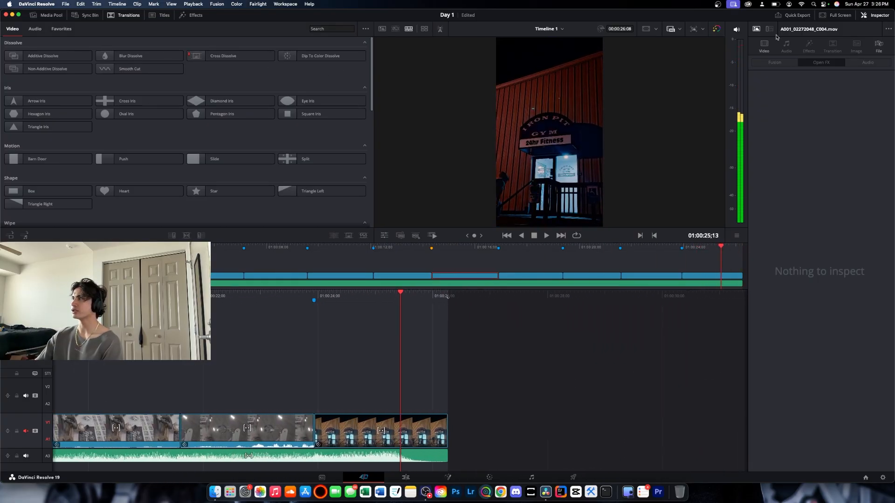
{"action": "left_click", "coordinate": [441, 430]}
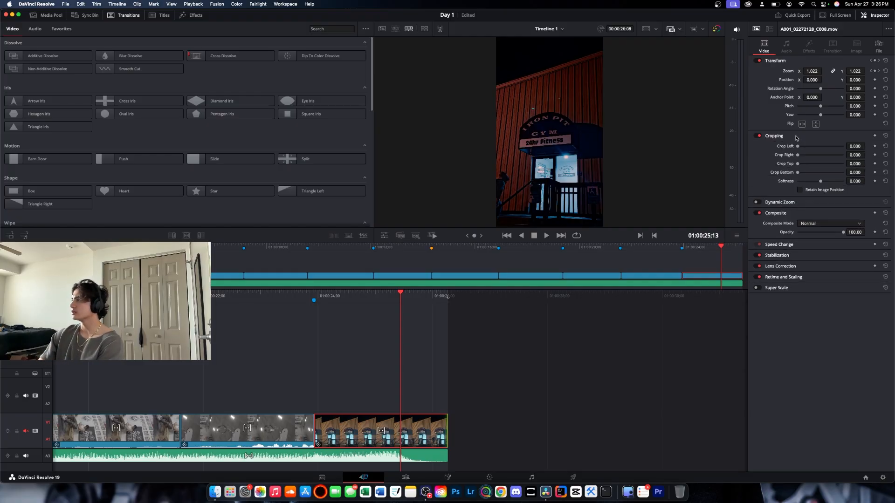
{"action": "left_click", "coordinate": [796, 137]}
{"action": "left_click", "coordinate": [794, 147]}
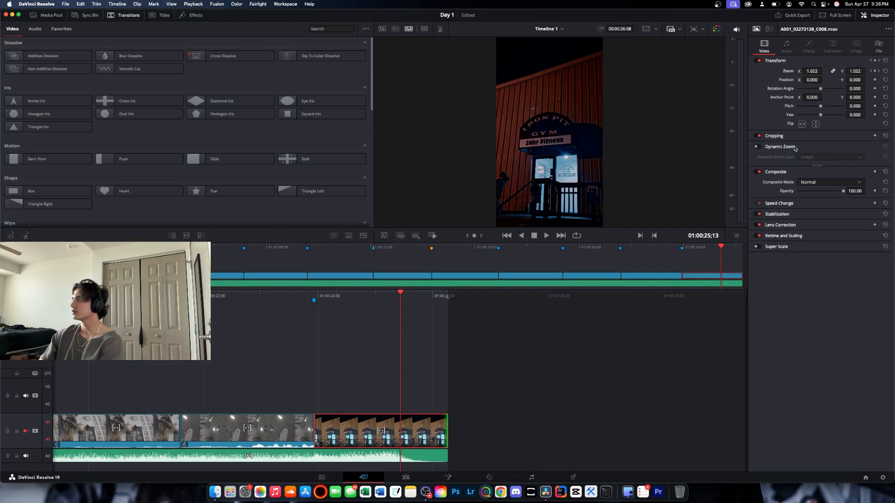
{"action": "left_click", "coordinate": [795, 148]}
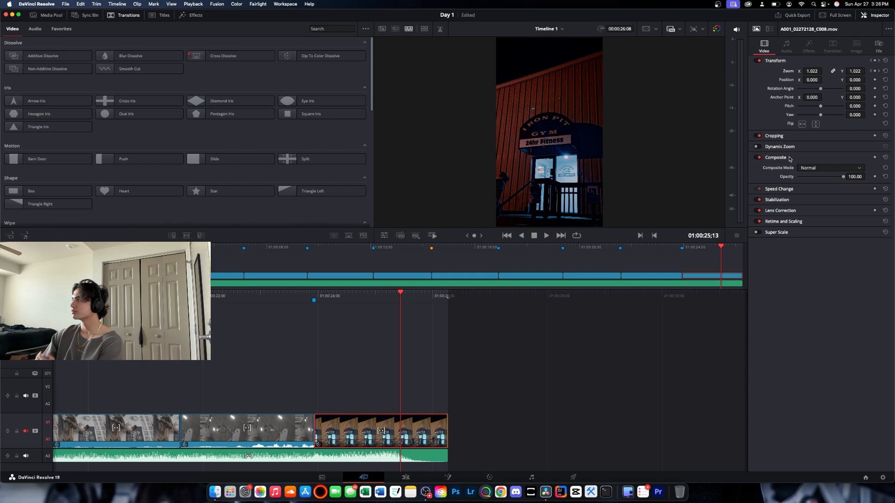
{"action": "left_click", "coordinate": [875, 158]}
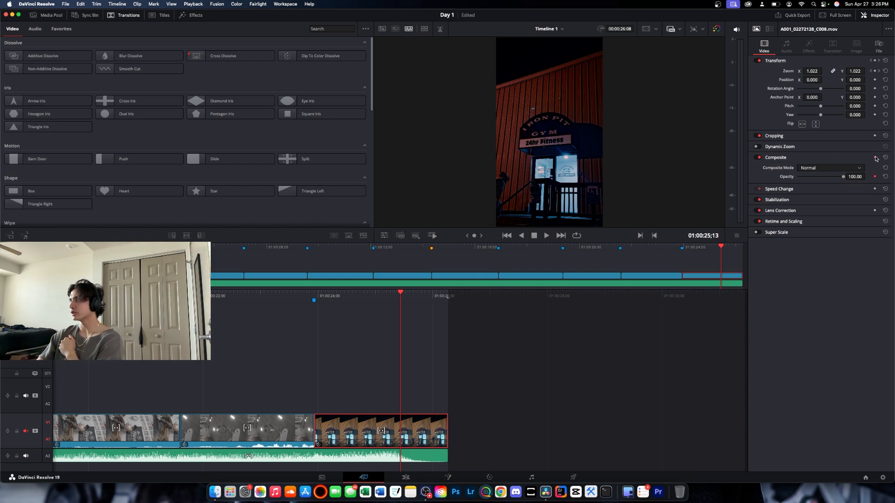
Set the closing gym clip's opacity to 0 at 01:00:26:07 to fade it to black.
{"action": "left_click", "coordinate": [599, 297]}
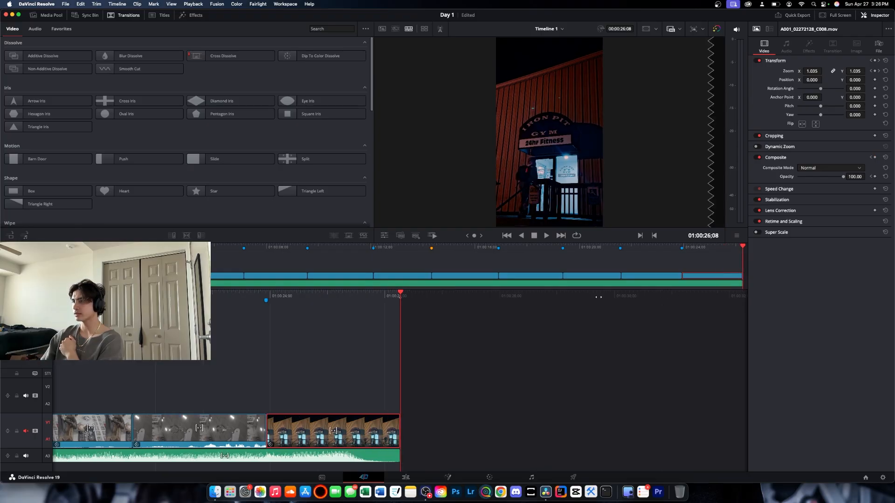
{"action": "key", "text": "Left"}
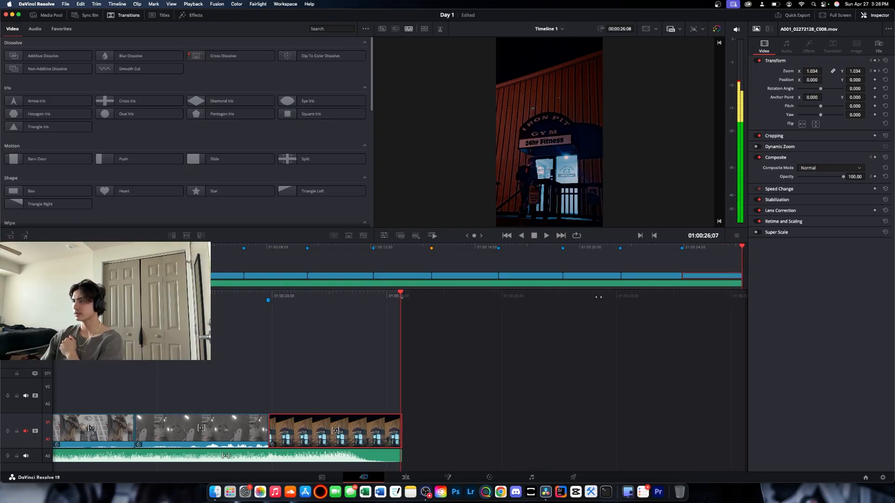
{"action": "left_click", "coordinate": [855, 177]}
{"action": "type", "text": "0"}
{"action": "key", "text": "Return"}
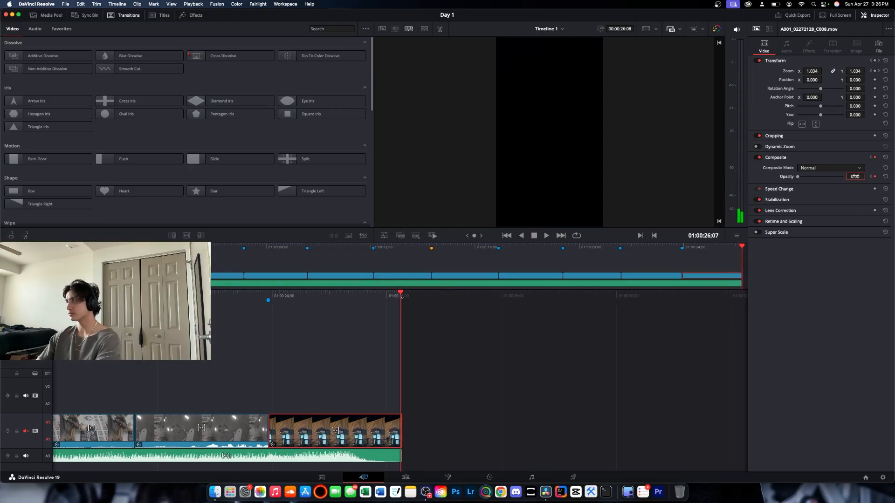
Play the edit's ending from 01:00:22:20 to check the fade, and undo the opacity change.
{"action": "left_click_drag", "start_coordinate": [314, 302], "coordinate": [503, 292]}
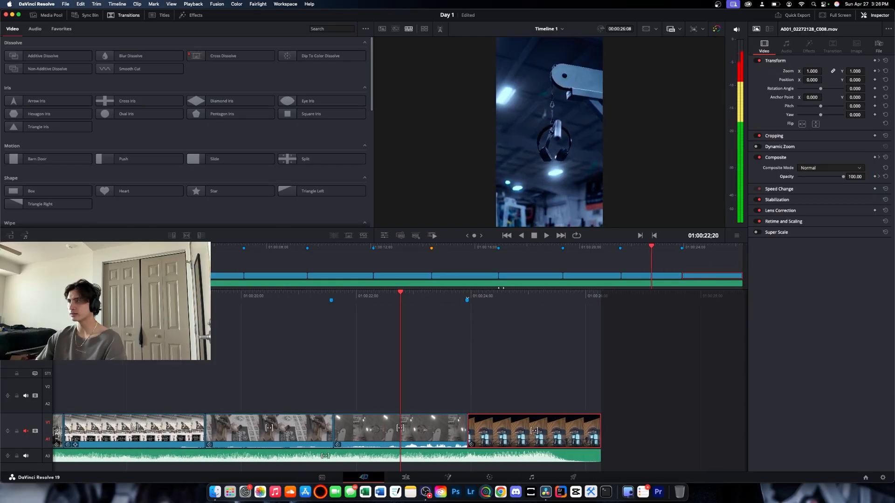
{"action": "key", "text": "space"}
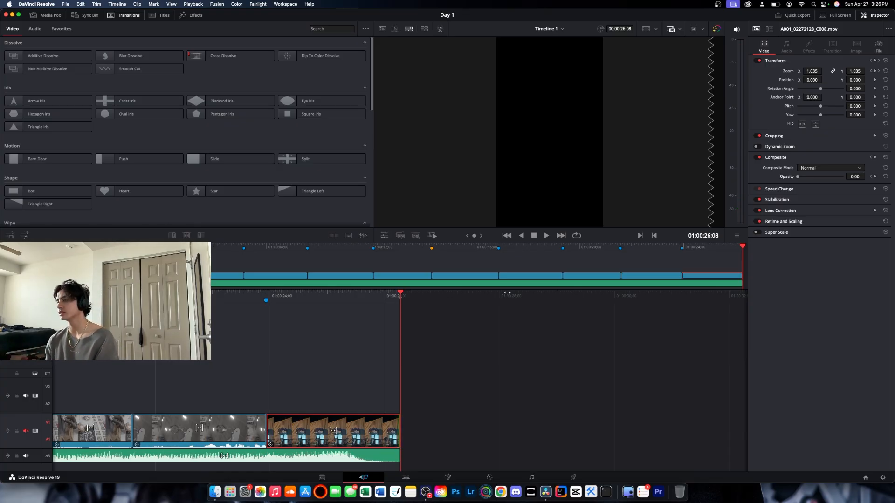
{"action": "key", "text": "super+z"}
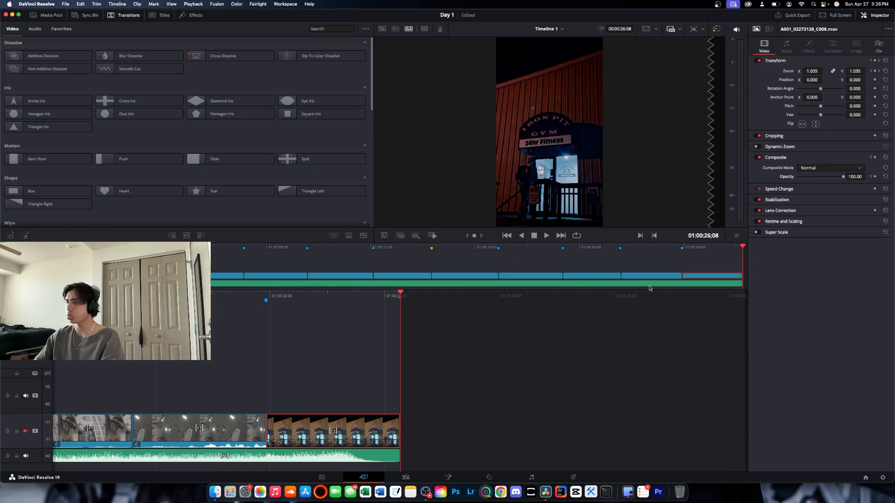
Turn on loop playback with the playhead at 01:00:25:11, and look through the video transitions, including the wipe and Fusion categories.
{"action": "left_click_drag", "start_coordinate": [359, 292], "coordinate": [411, 291]}
{"action": "left_click", "coordinate": [577, 236]}
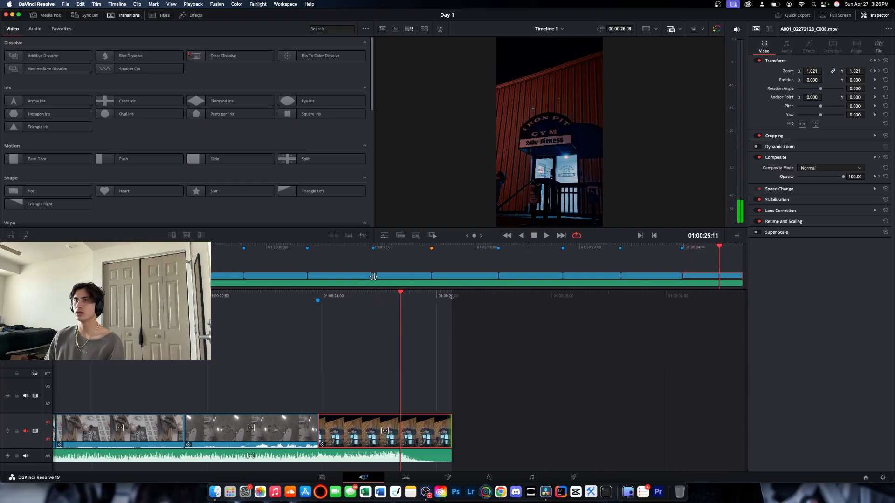
{"action": "scroll", "coordinate": [179, 107], "scroll_direction": "down", "scroll_amount": 8}
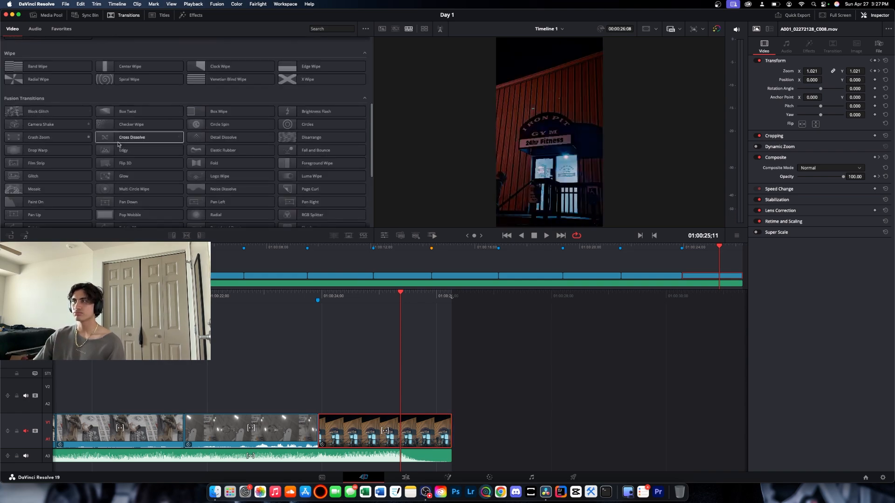
{"action": "scroll", "coordinate": [72, 154], "scroll_direction": "down", "scroll_amount": 3}
{"action": "scroll", "coordinate": [237, 182], "scroll_direction": "up", "scroll_amount": 10}
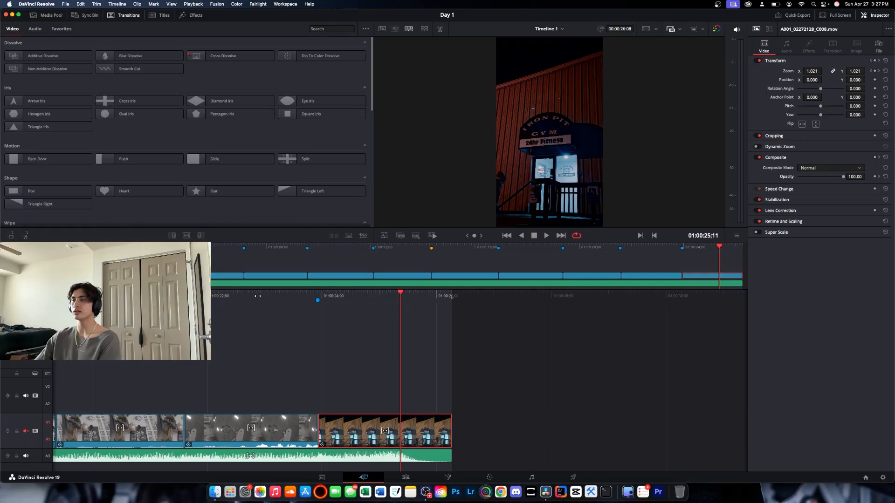
Return to the start of the timeline and play the whole edit through to its closing clip.
{"action": "left_click_drag", "start_coordinate": [258, 296], "coordinate": [820, 282]}
{"action": "left_click_drag", "start_coordinate": [325, 298], "coordinate": [619, 297]}
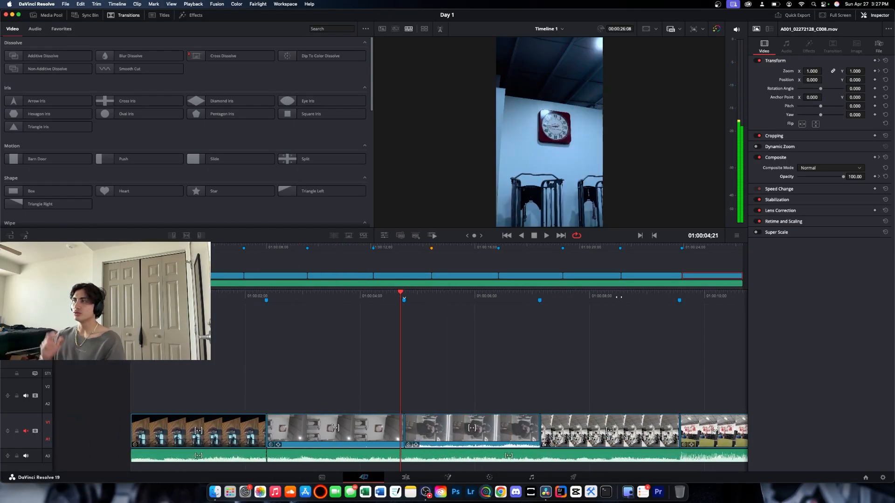
{"action": "key", "text": "v"}
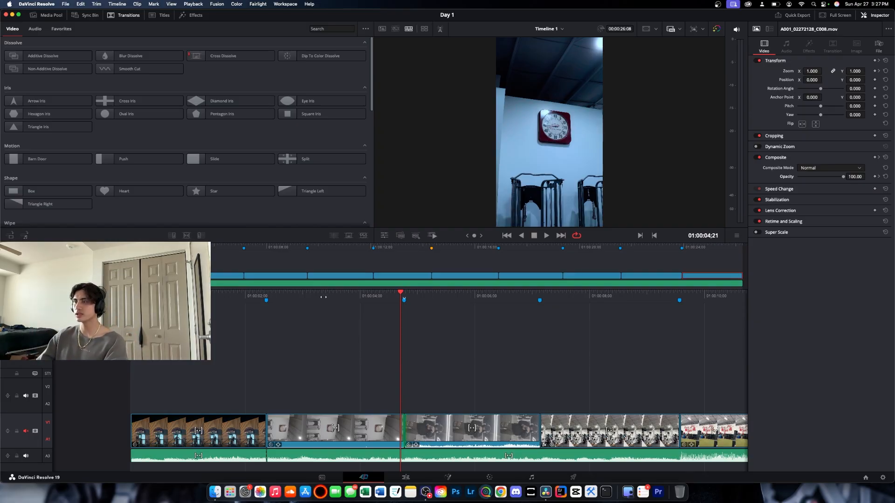
{"action": "key", "text": "Home"}
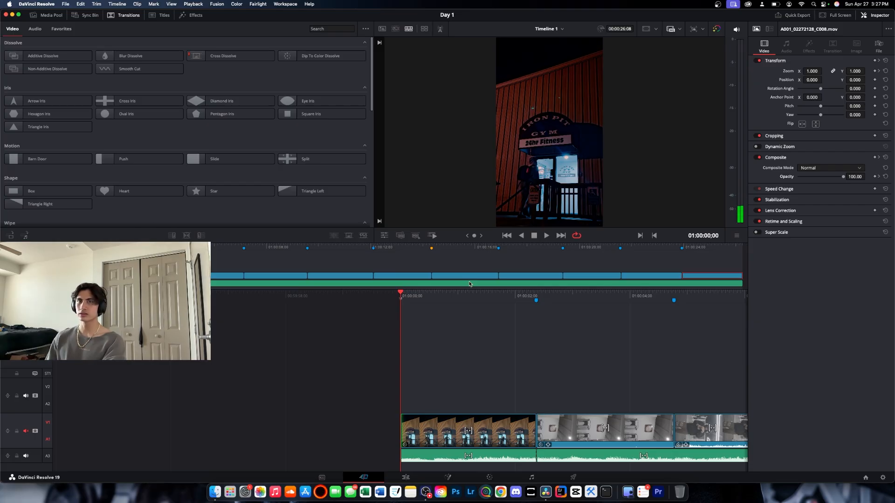
{"action": "key", "text": "space"}
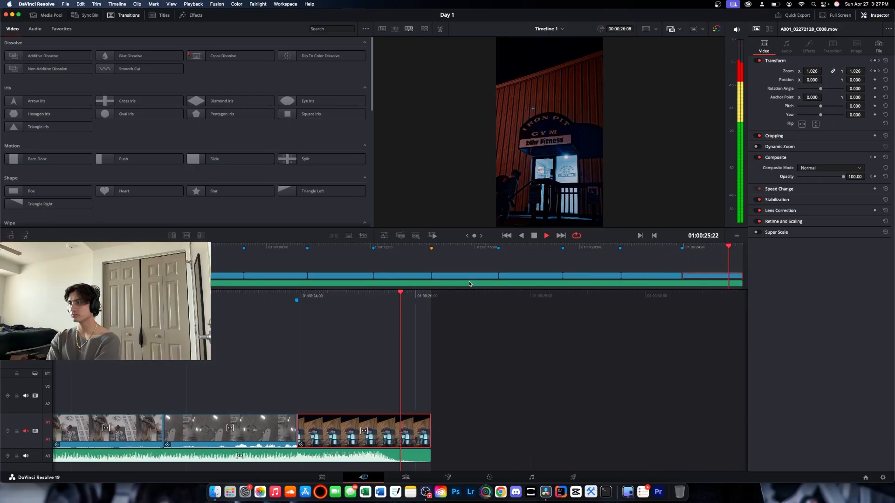
{"action": "key", "text": "space"}
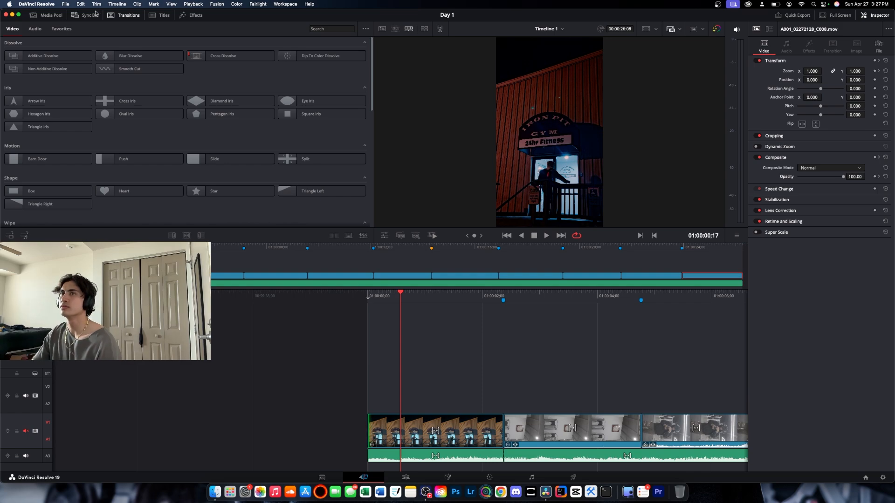
Review the Quick Export presets and the H.264 Master settings, and cancel without exporting.
{"action": "left_click", "coordinate": [797, 16]}
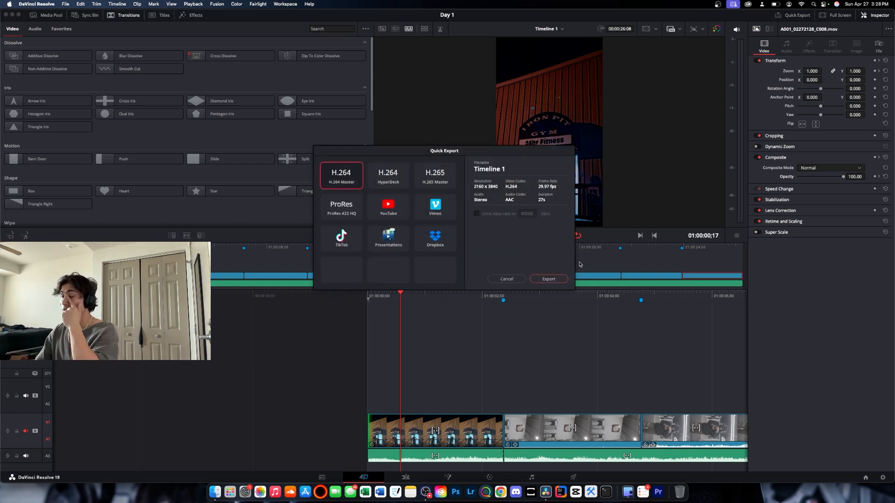
{"action": "left_click", "coordinate": [507, 279]}
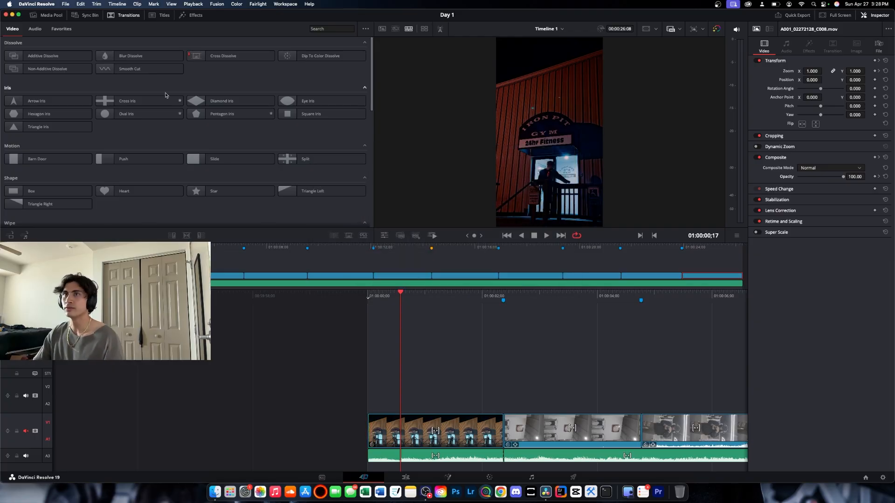
{"action": "left_click", "coordinate": [65, 6]}
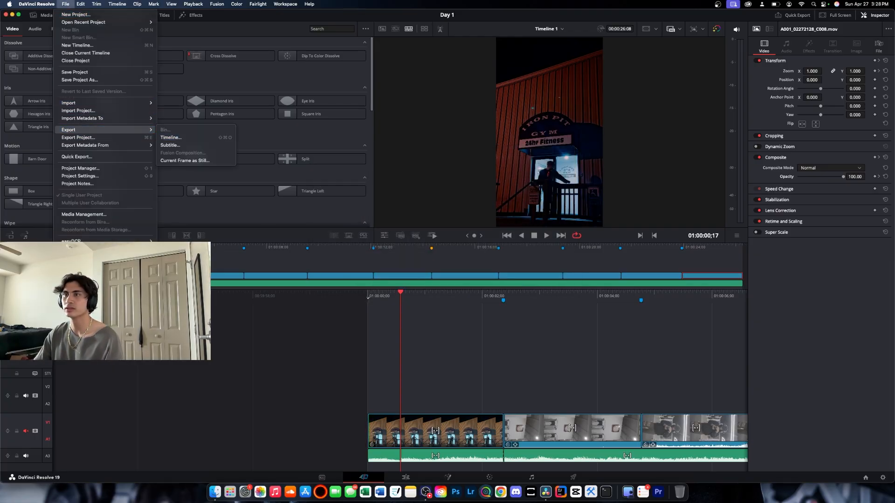
{"action": "left_click", "coordinate": [299, 352]}
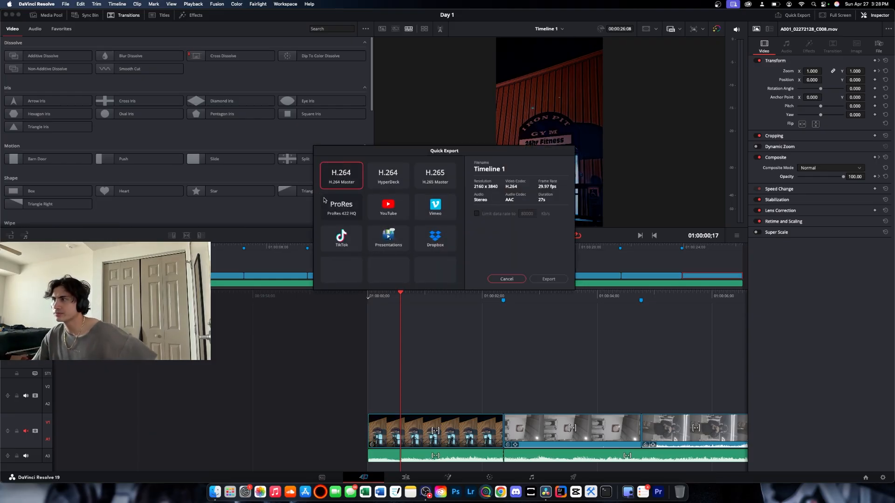
{"action": "left_click", "coordinate": [508, 279]}
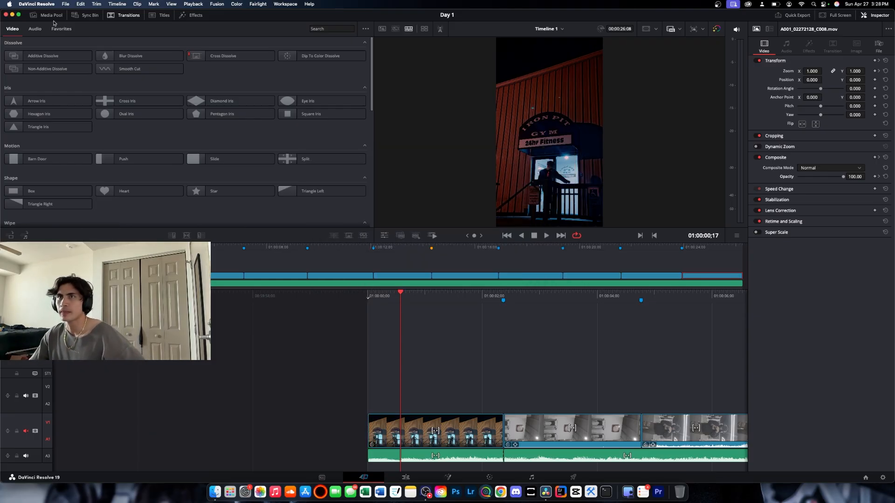
{"action": "left_click", "coordinate": [67, 4]}
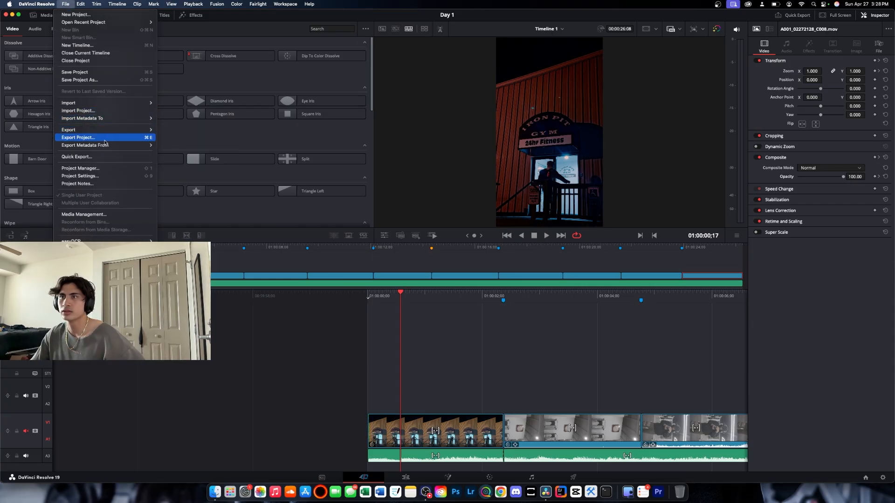
{"action": "mouse_move", "coordinate": [110, 135]}
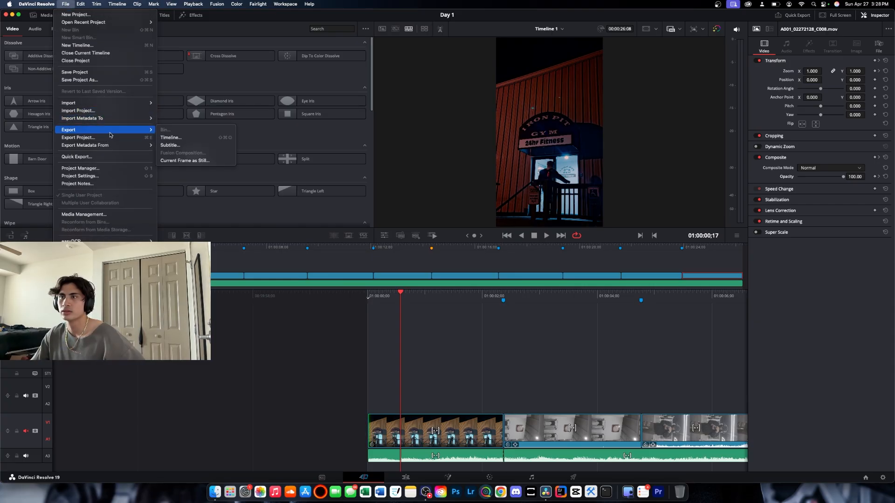
{"action": "left_click", "coordinate": [201, 139]}
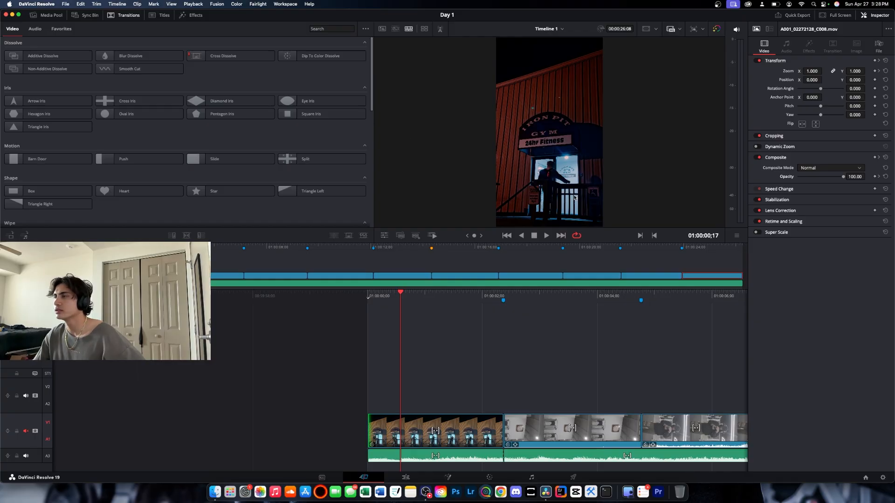
{"action": "left_click", "coordinate": [478, 182]}
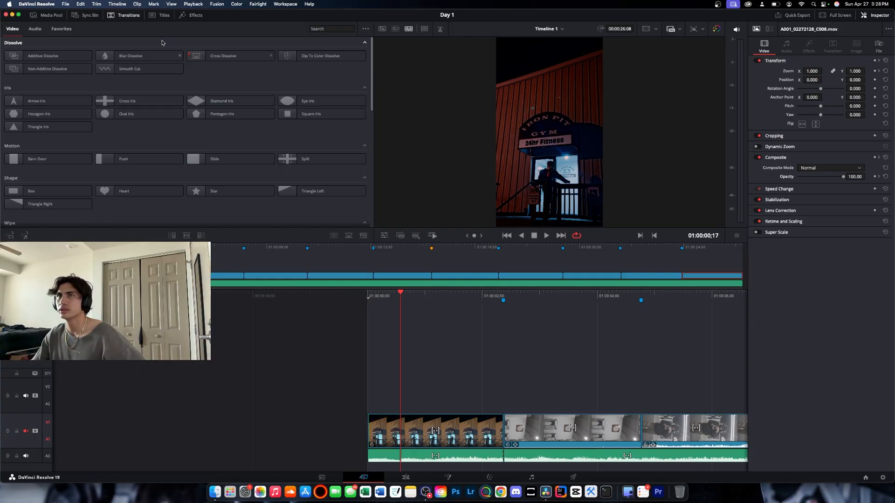
{"action": "left_click", "coordinate": [65, 4]}
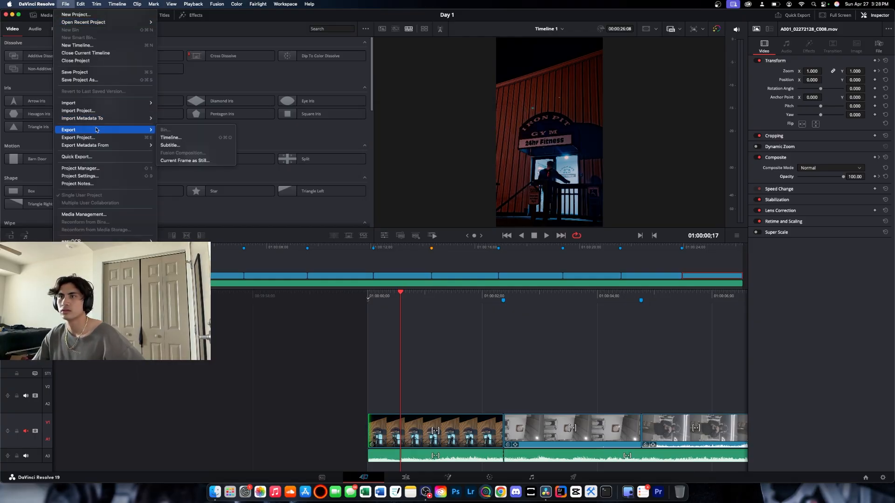
{"action": "left_click", "coordinate": [84, 137]}
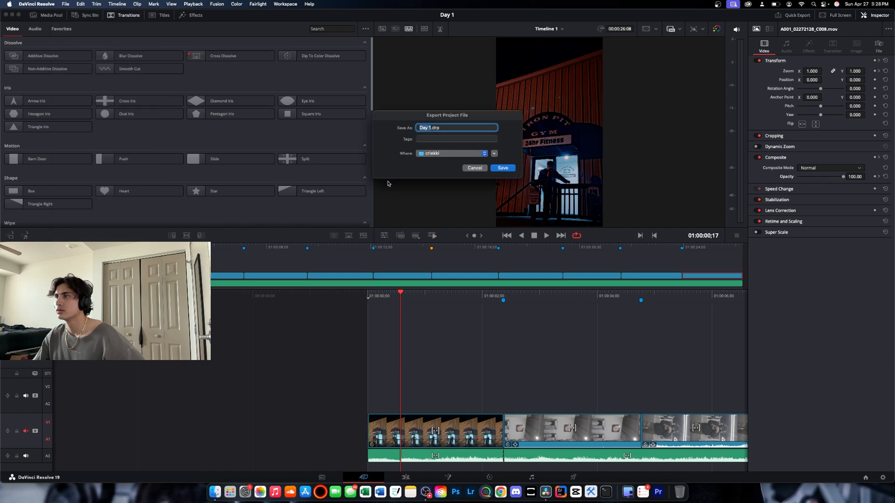
{"action": "left_click", "coordinate": [474, 168]}
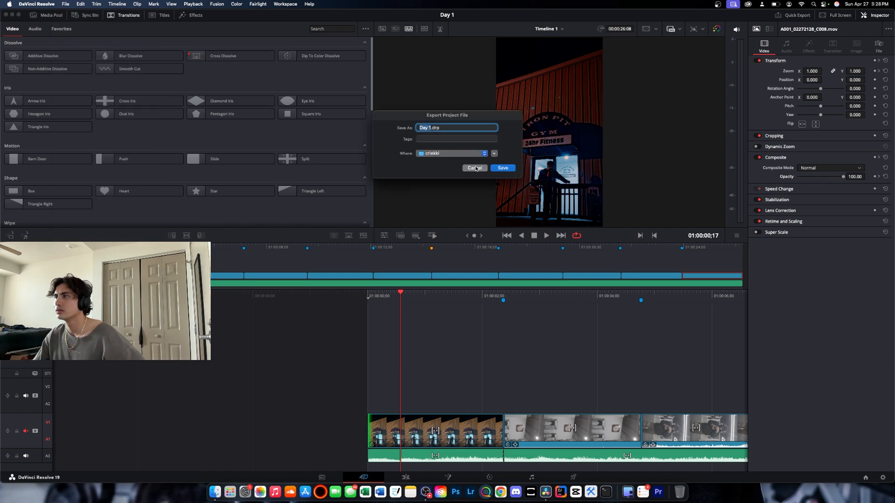
{"action": "left_click", "coordinate": [65, 3]}
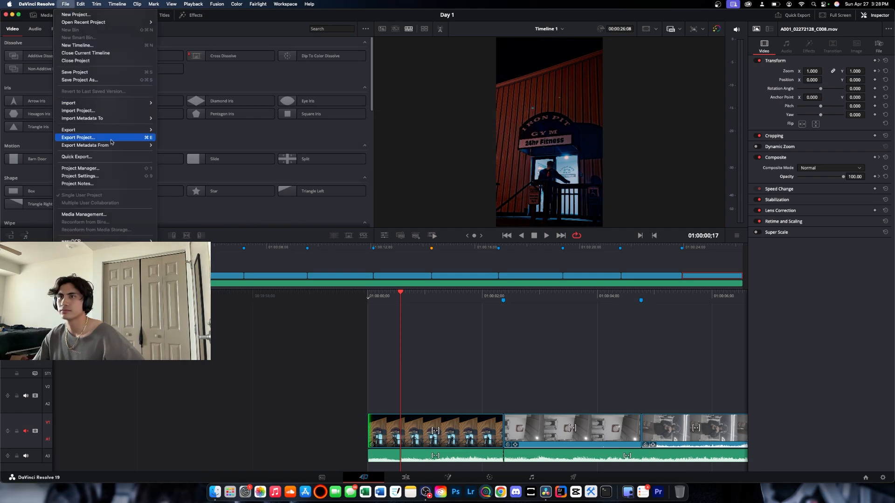
{"action": "left_click", "coordinate": [111, 139]}
{"action": "left_click", "coordinate": [474, 168]}
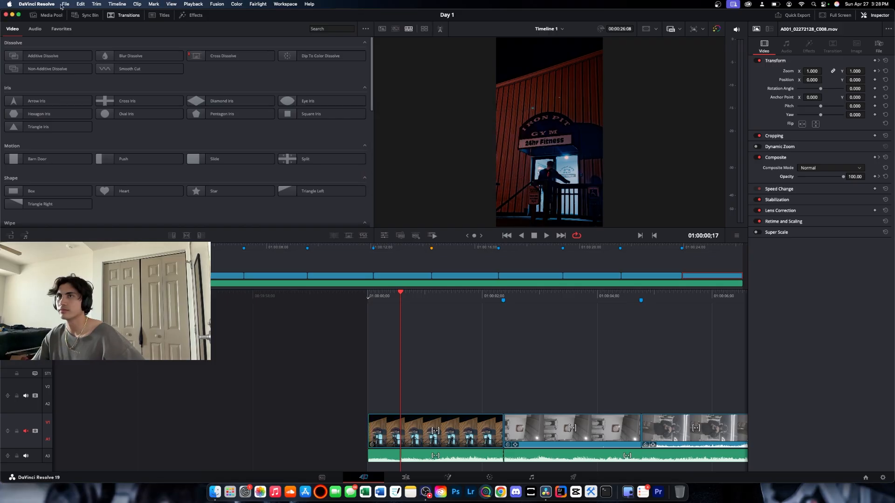
{"action": "left_click", "coordinate": [64, 4]}
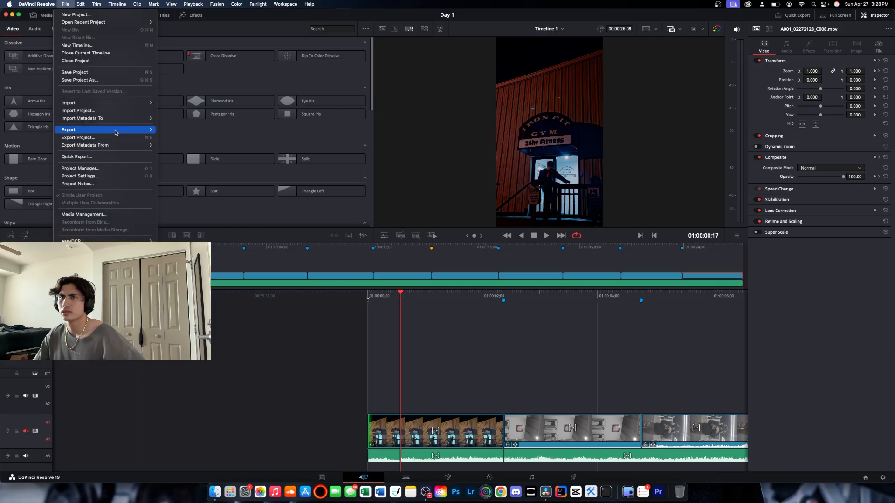
{"action": "mouse_move", "coordinate": [115, 133]}
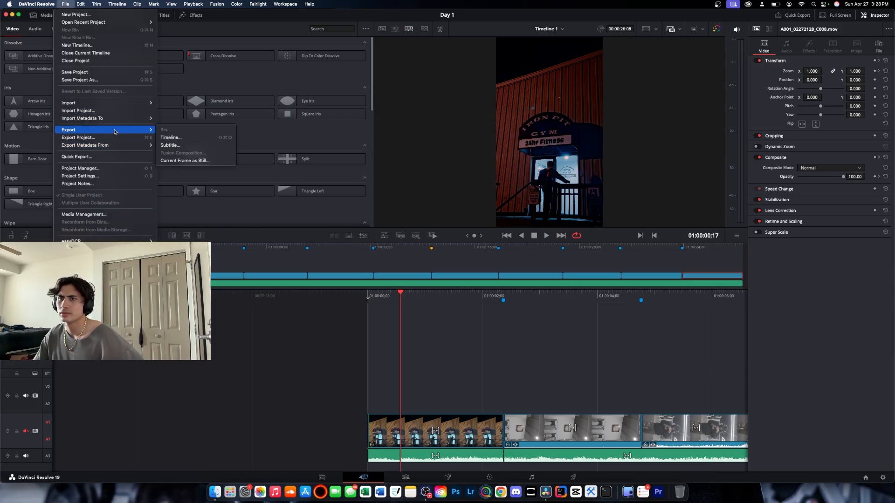
{"action": "left_click", "coordinate": [667, 61]}
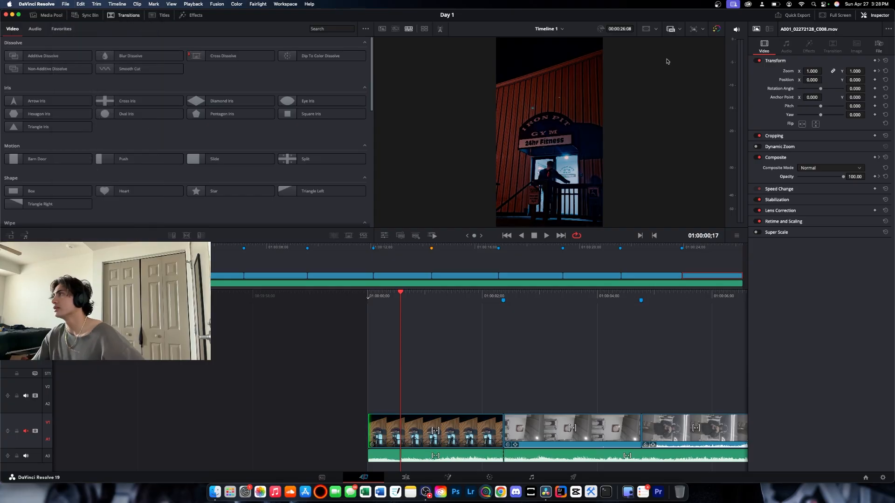
Choose the H.265 Master preset in Quick Export, check its output settings, and close without exporting.
{"action": "left_click", "coordinate": [799, 14]}
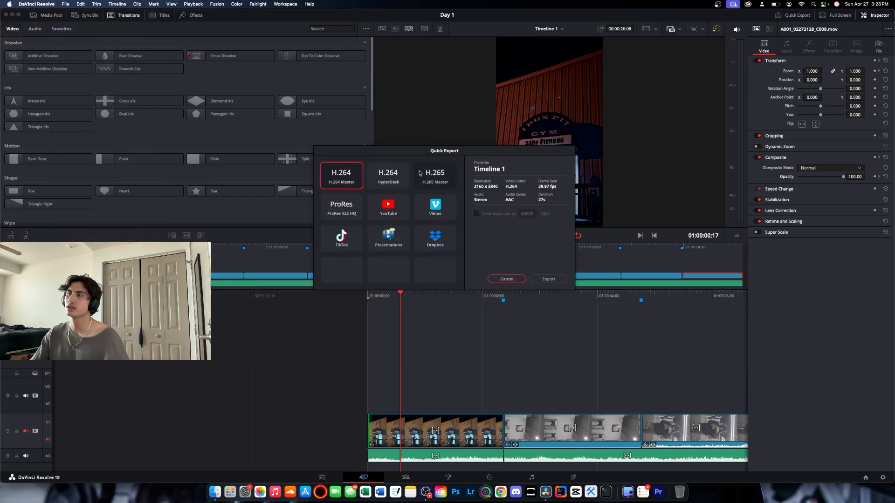
{"action": "left_click", "coordinate": [451, 182]}
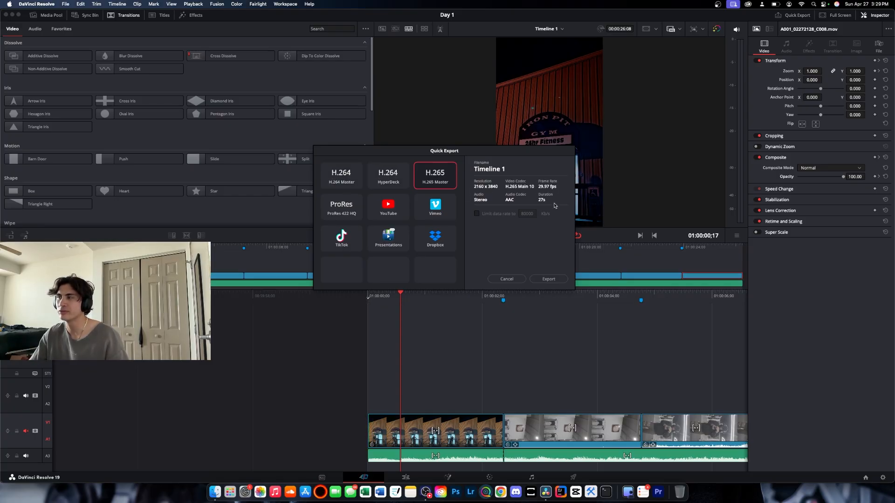
{"action": "left_click", "coordinate": [506, 279]}
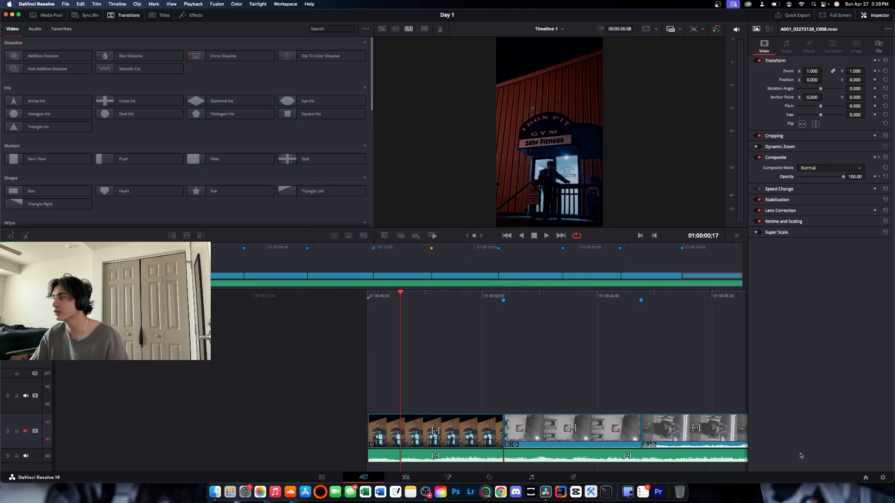
Check the master settings of the Day 1 project from timeline format to frame interpolation, and close them without saving.
{"action": "left_click", "coordinate": [884, 478]}
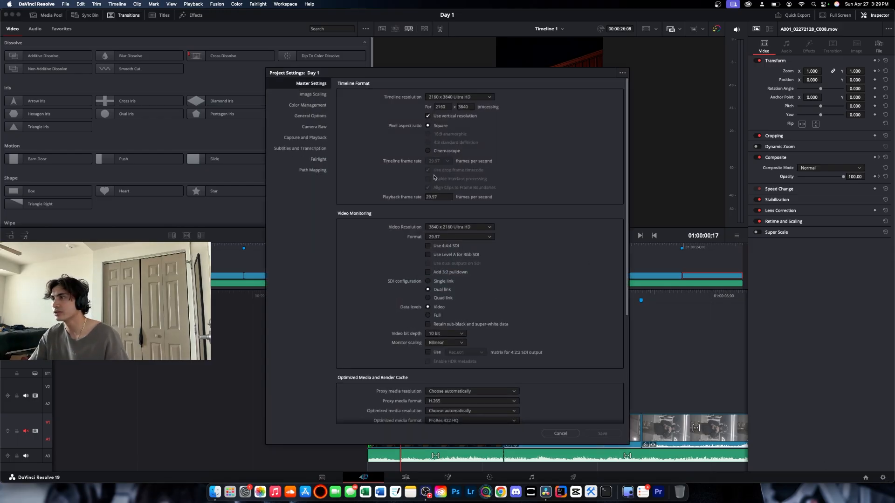
{"action": "scroll", "coordinate": [434, 177], "scroll_direction": "down", "scroll_amount": 5}
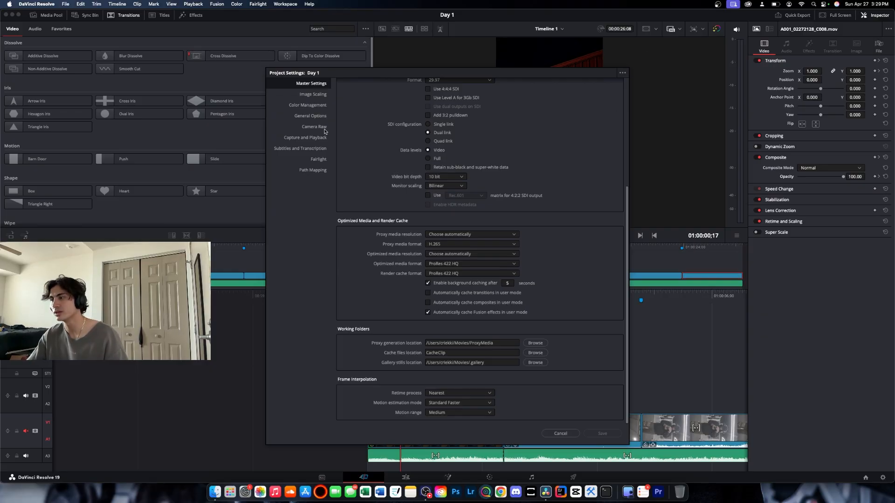
{"action": "left_click", "coordinate": [560, 434]}
Start a Quick Export of the timeline with the H.265 Master preset and name the file Davinci Resolve 1.
{"action": "left_click", "coordinate": [794, 16]}
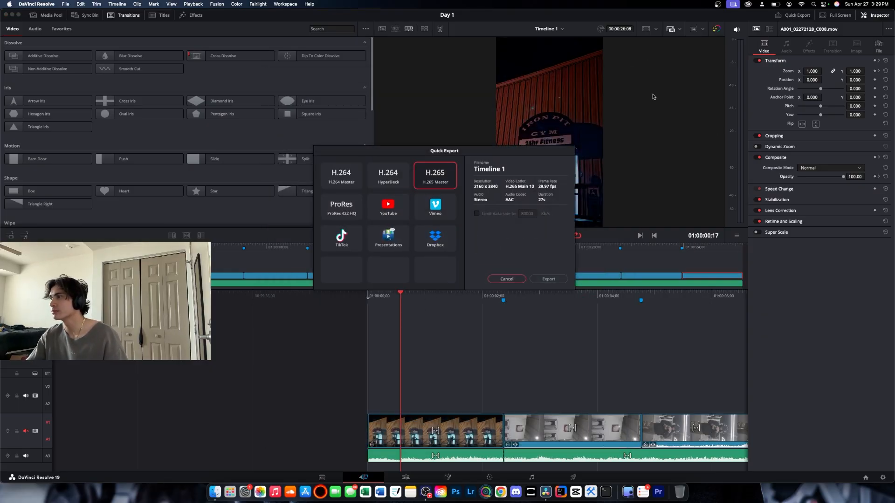
{"action": "left_click", "coordinate": [548, 278]}
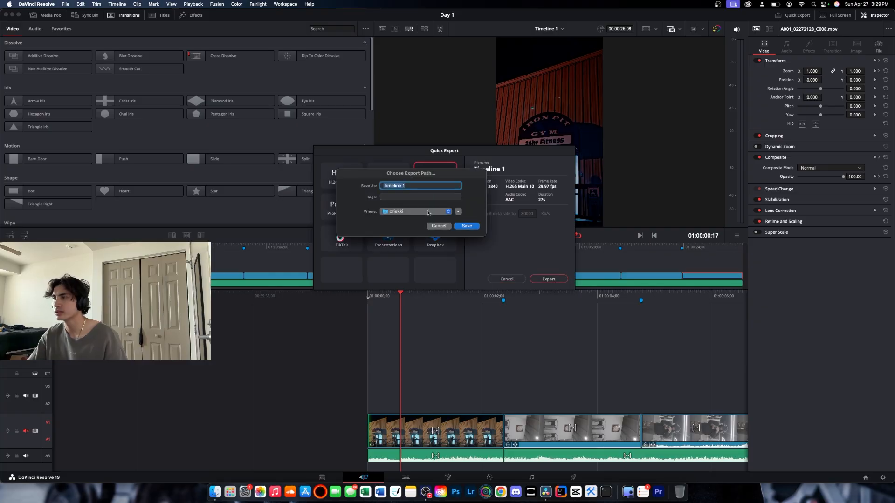
{"action": "type", "text": "Davi"}
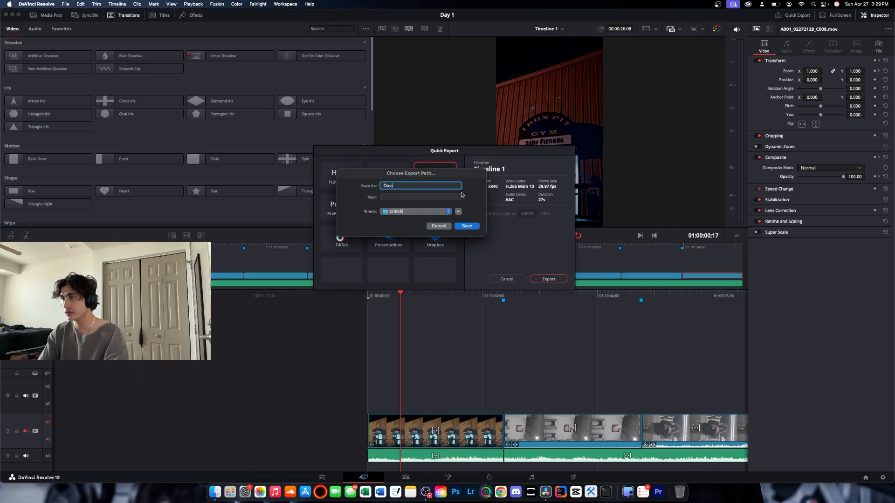
{"action": "type", "text": "nci Resolve 1"}
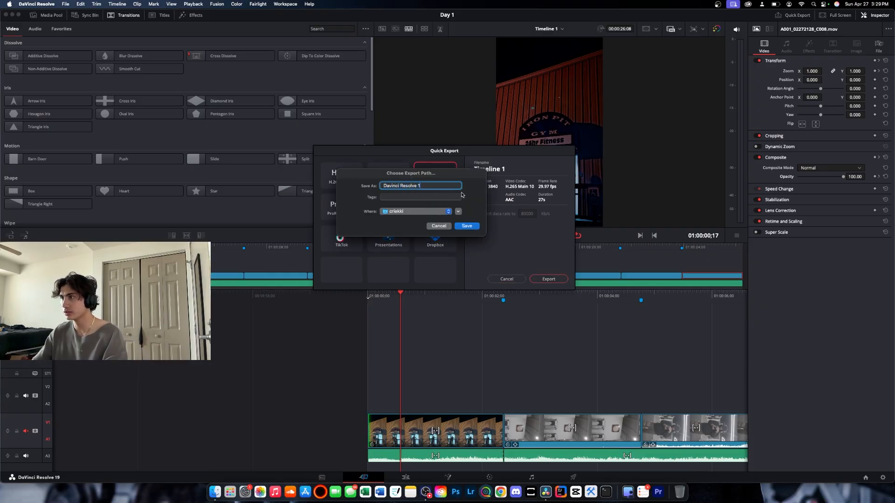
Set the iCloud Desktop folder as the export destination and save the video there.
{"action": "left_click", "coordinate": [395, 212]}
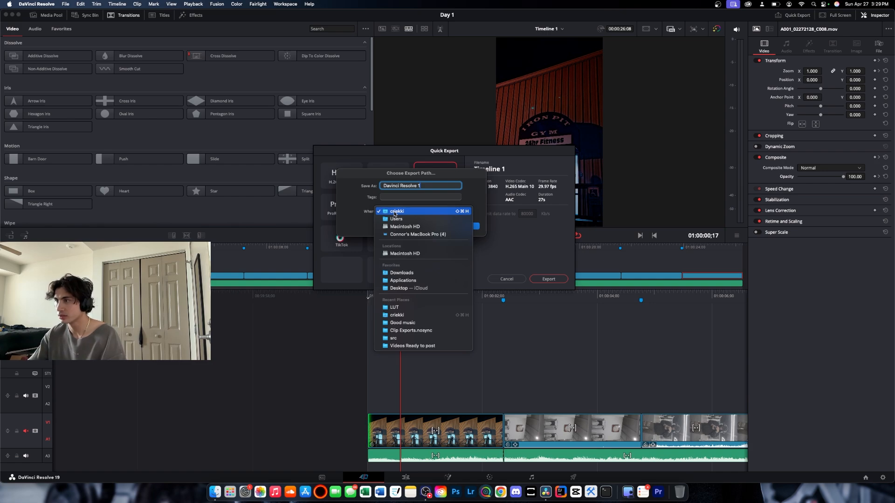
{"action": "left_click", "coordinate": [395, 212]}
{"action": "left_click", "coordinate": [466, 212]}
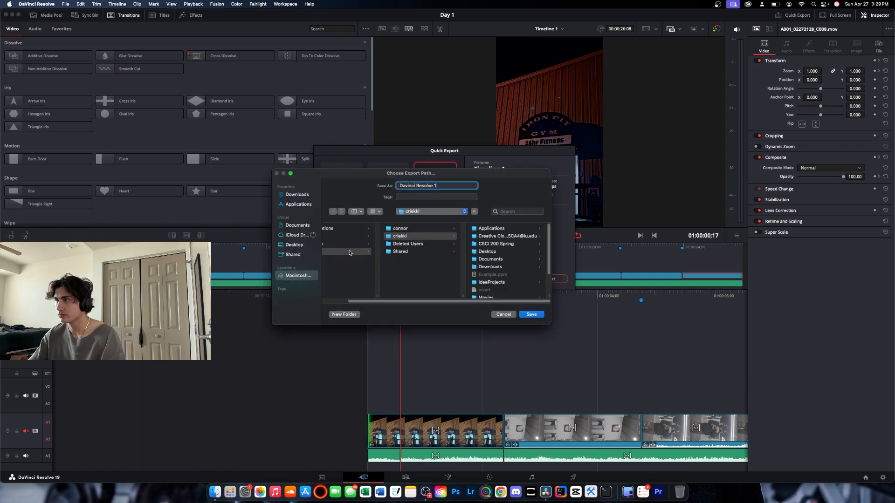
{"action": "left_click", "coordinate": [295, 245]}
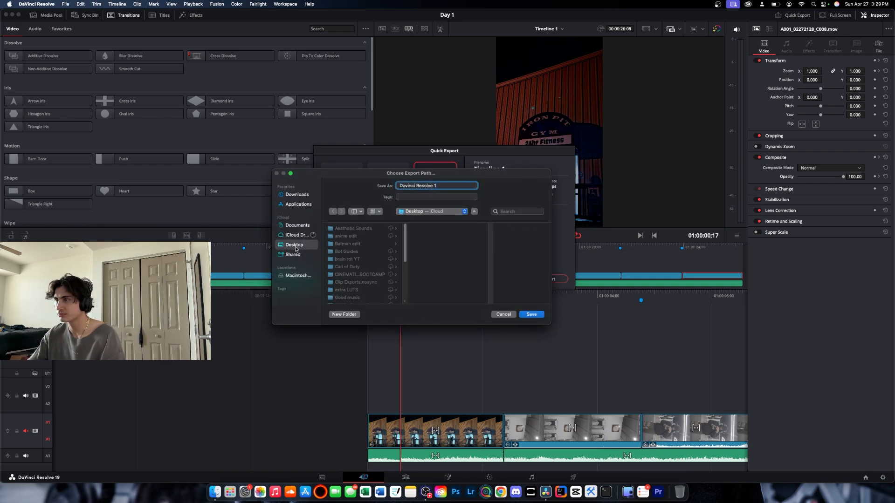
{"action": "scroll", "coordinate": [361, 271], "scroll_direction": "down", "scroll_amount": 5}
{"action": "left_click", "coordinate": [531, 315]}
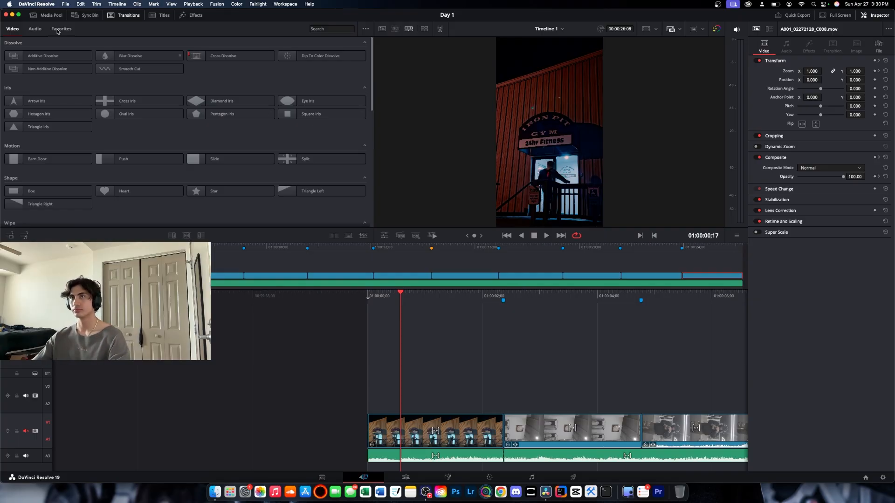
Switch to the macOS desktop, place the exported Davinci Resolve 1 video near its centre, and preview it with Quick Look.
{"action": "left_click", "coordinate": [6, 15]}
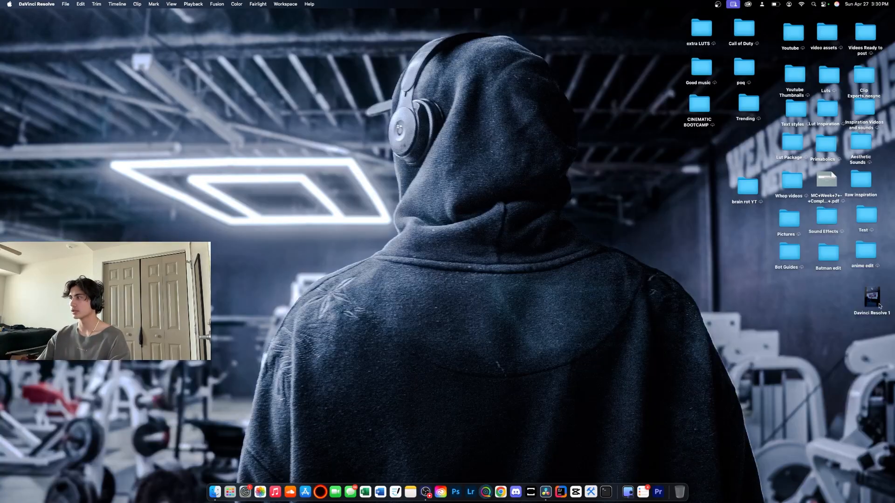
{"action": "left_click_drag", "start_coordinate": [872, 296], "coordinate": [468, 298]}
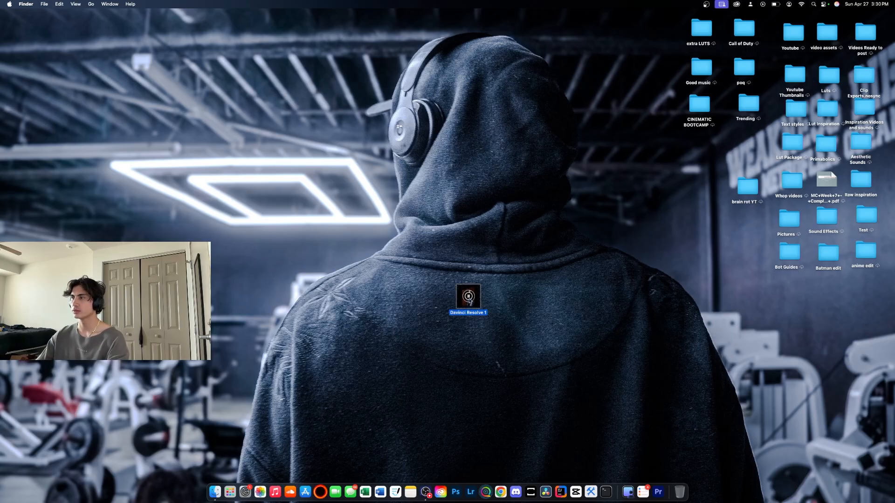
{"action": "key", "text": "space"}
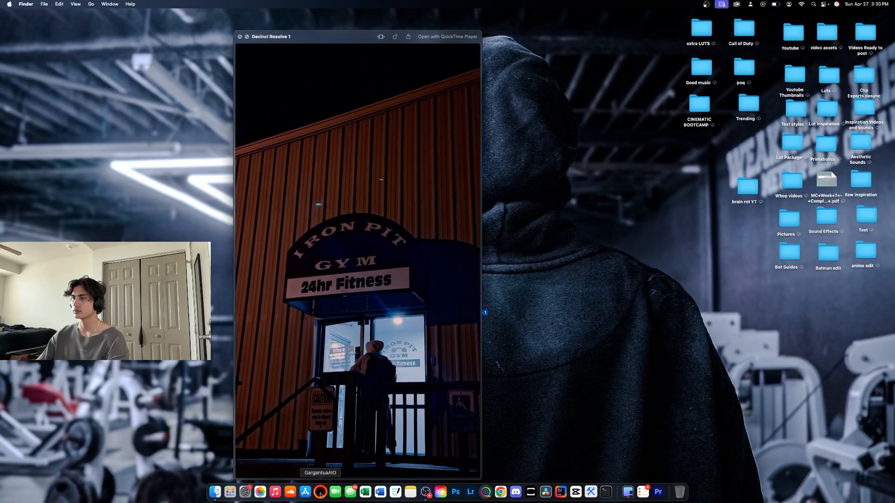